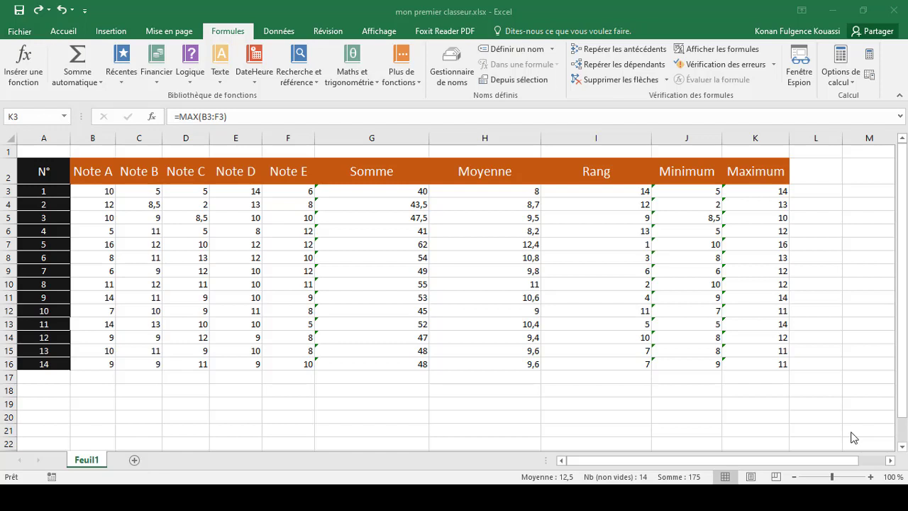
- Clear the Minimum and Maximum columns, including their headers, in J2:K16
shift+click(782, 365)
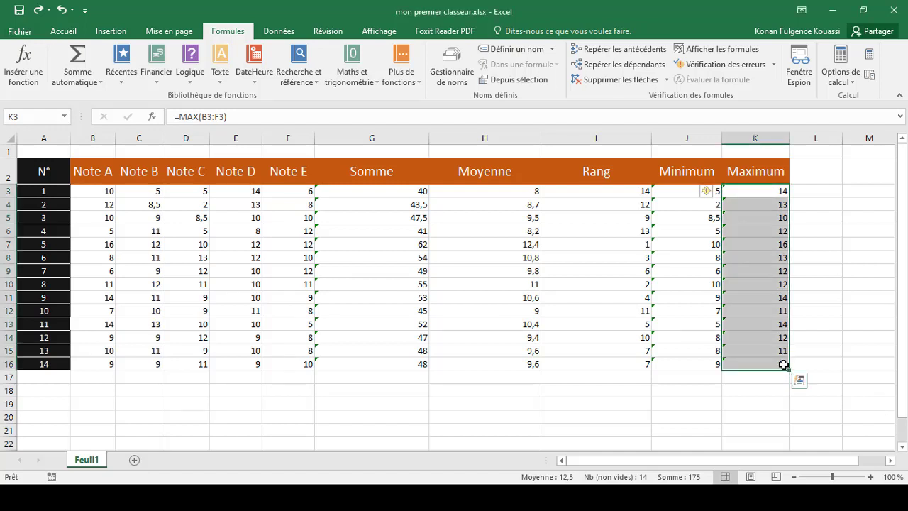
drag(755, 364, 696, 180)
key(Delete)
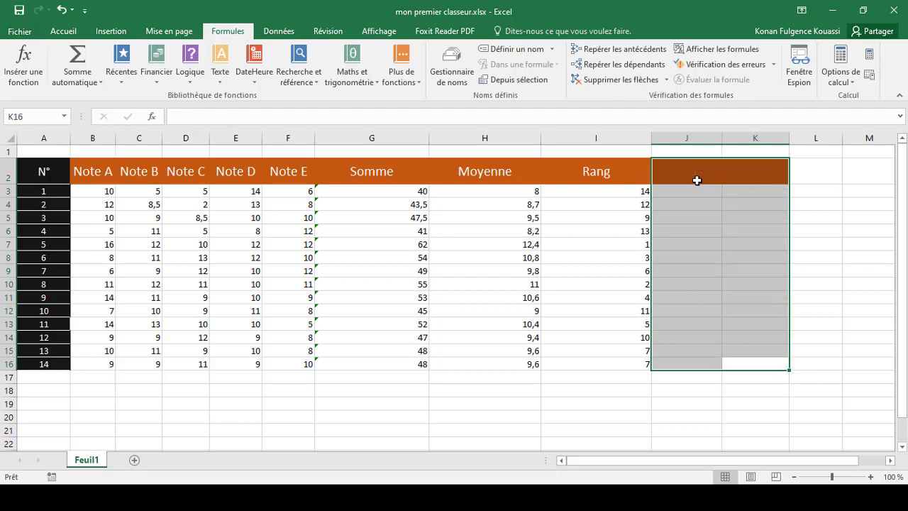
- Enter the header Decision in cell J2
click(697, 180)
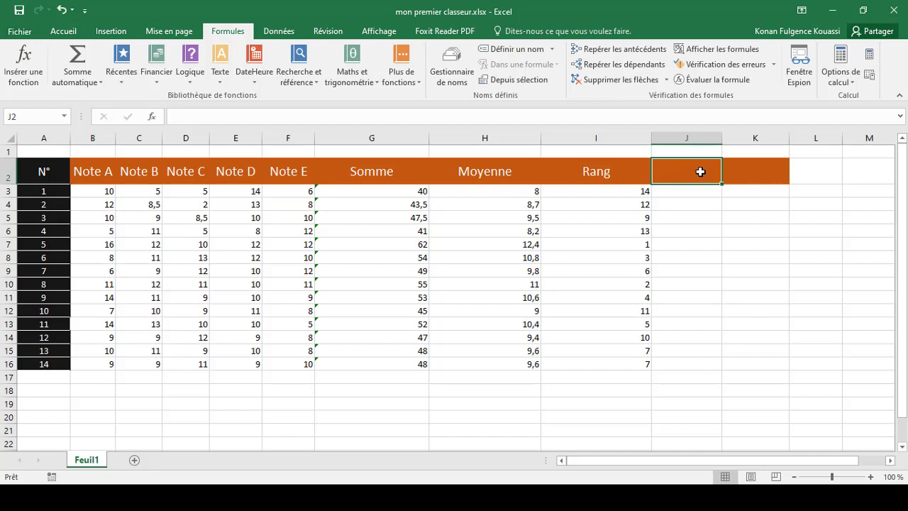
text(D)
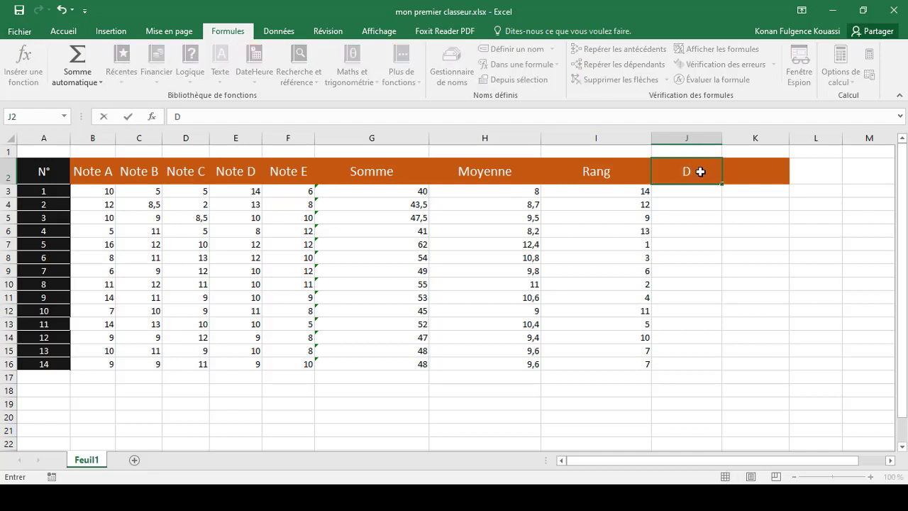
text(ecision)
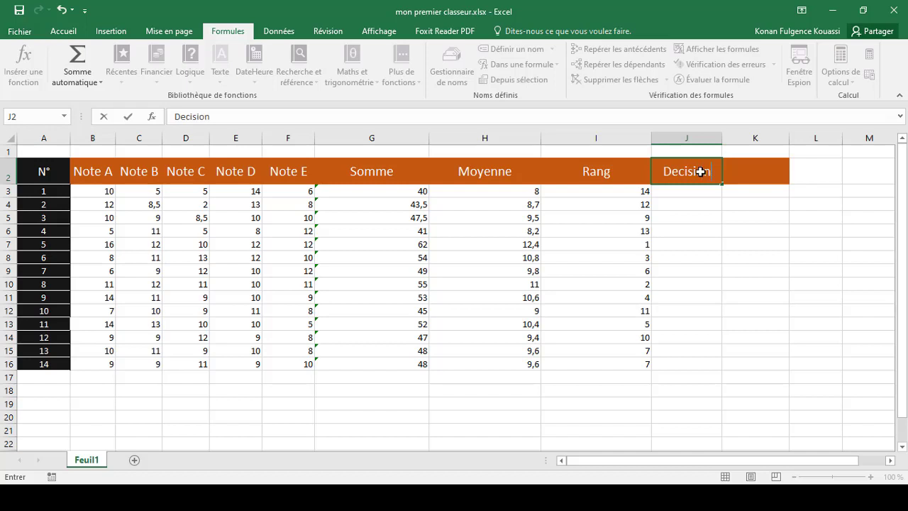
- Enter the header Recompense in cell K2 and widen column K to fit it
click(755, 178)
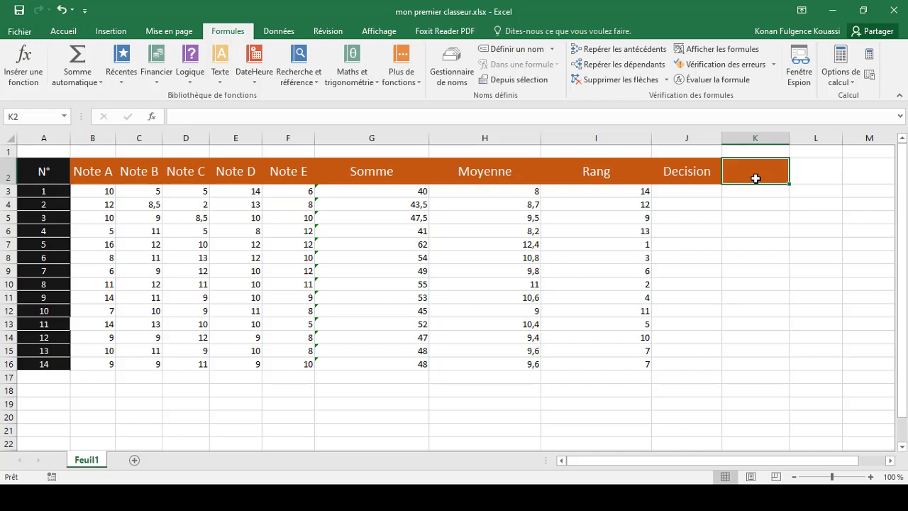
text(Rec)
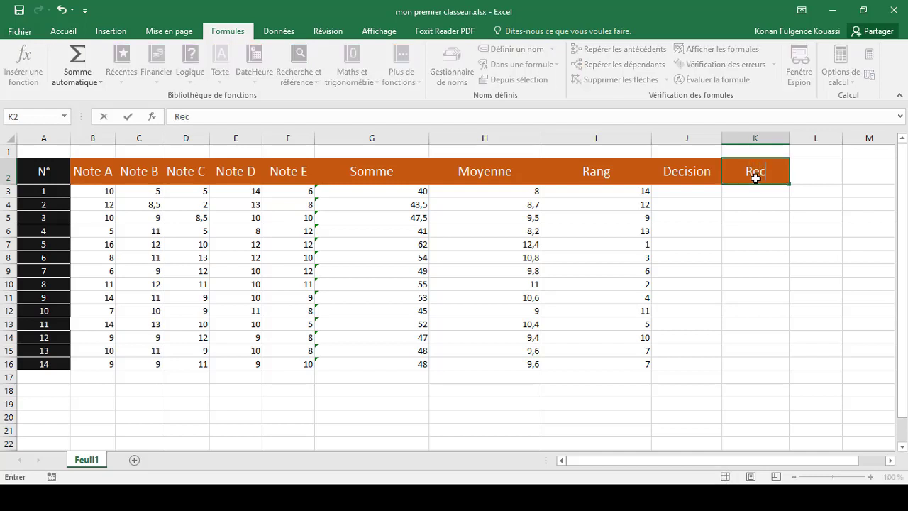
text(ompen)
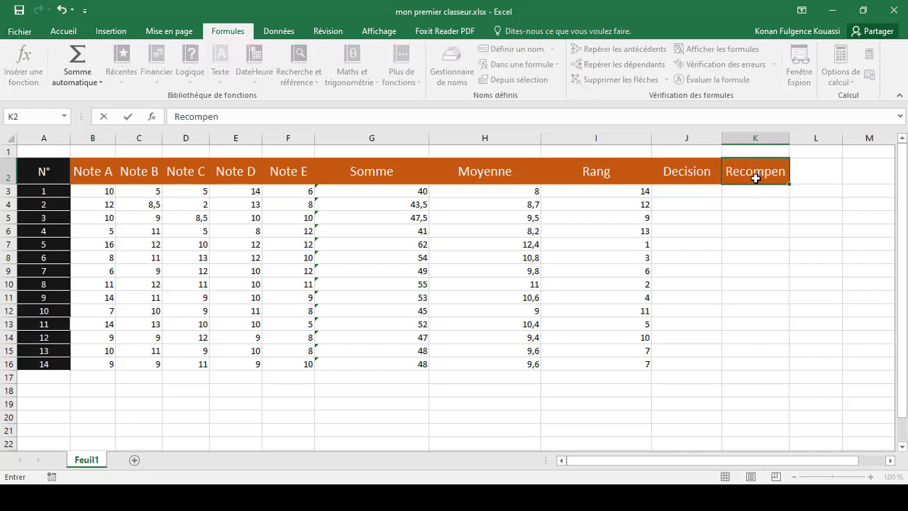
text(se)
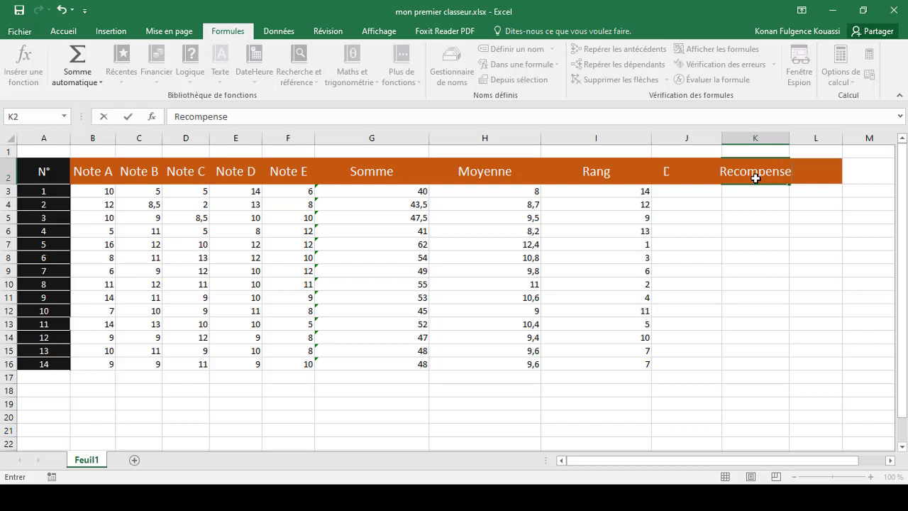
click(786, 139)
drag(787, 140, 805, 140)
- Insert the logical function SI in J3 with the test H3>=10 on the Moyenne value
click(697, 189)
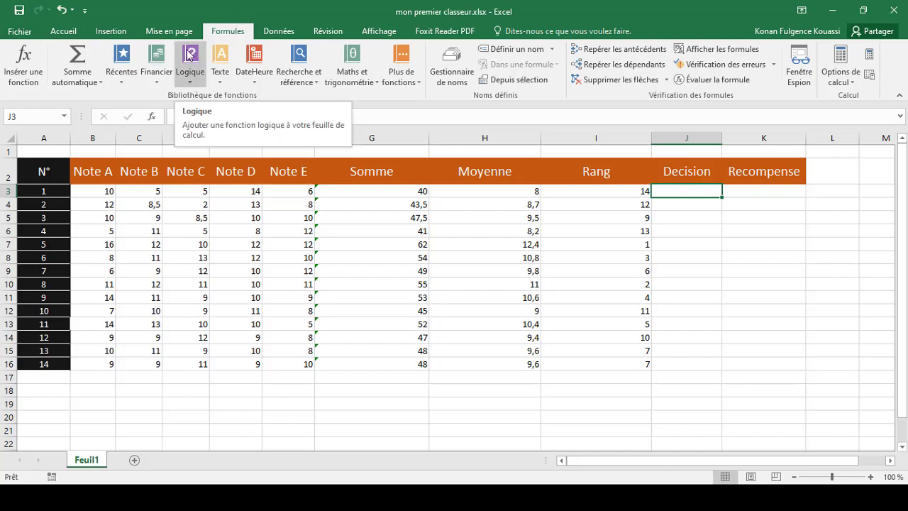
click(193, 85)
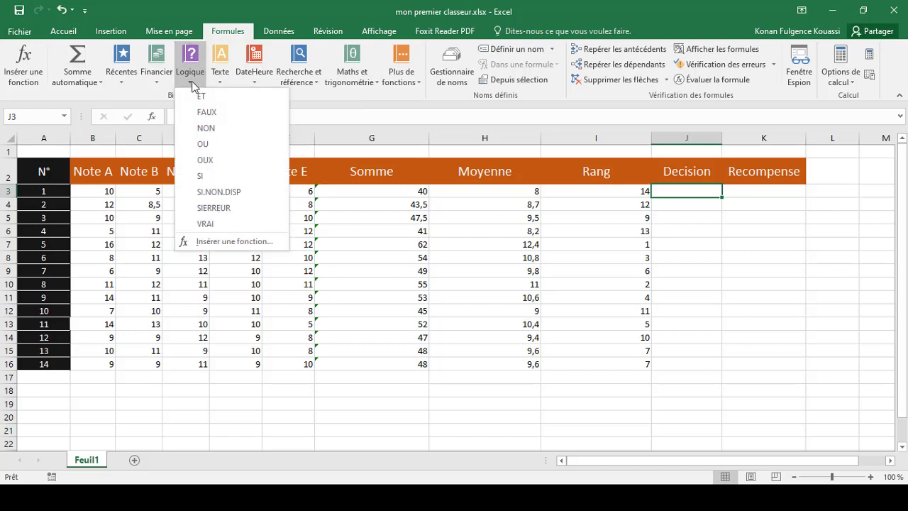
click(206, 176)
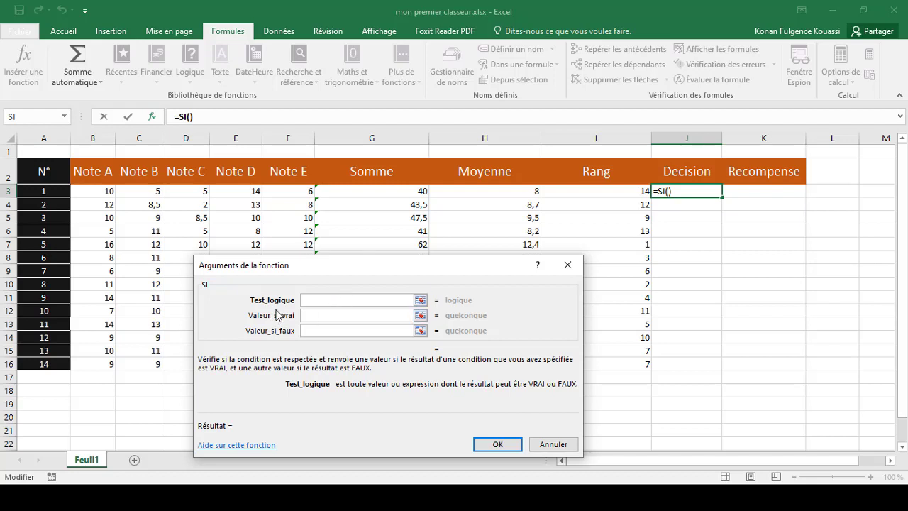
click(485, 193)
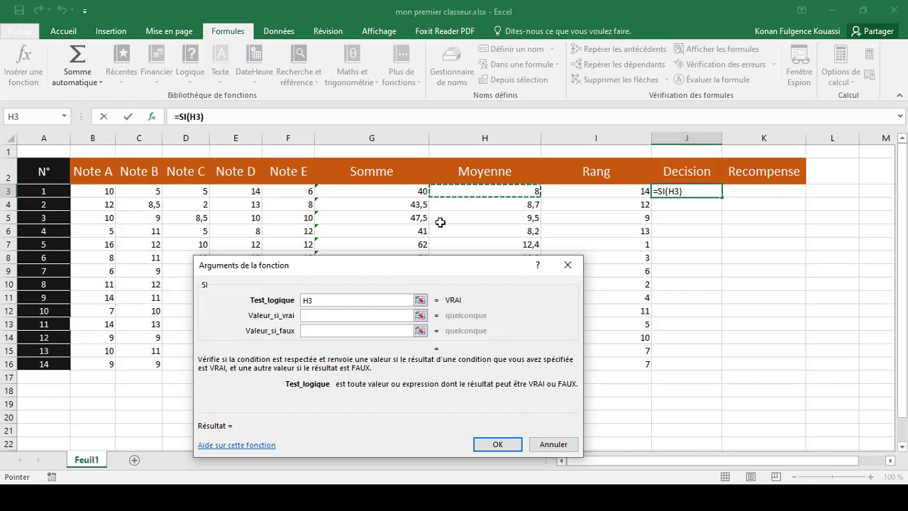
click(371, 298)
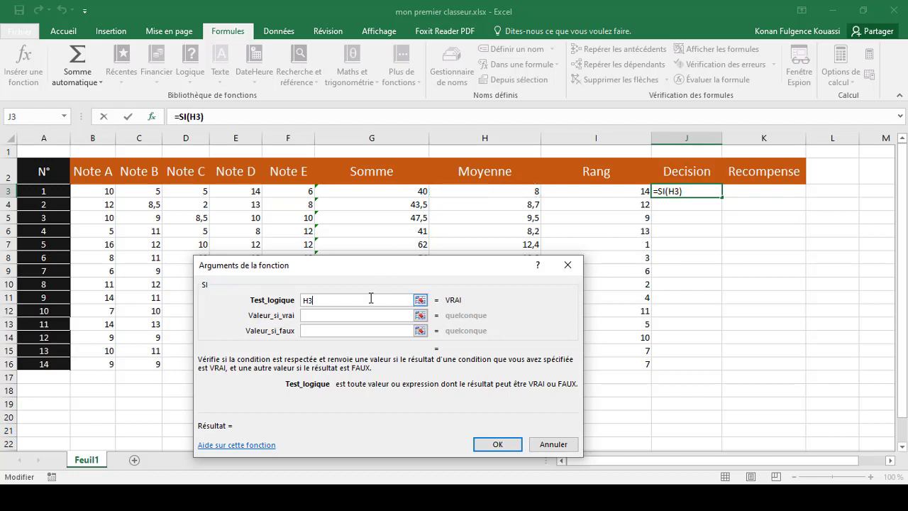
text(>=10)
- Make the SI formula in J3 return "Admis" if true and "Refusé" if false, and fill it down to J16
click(354, 316)
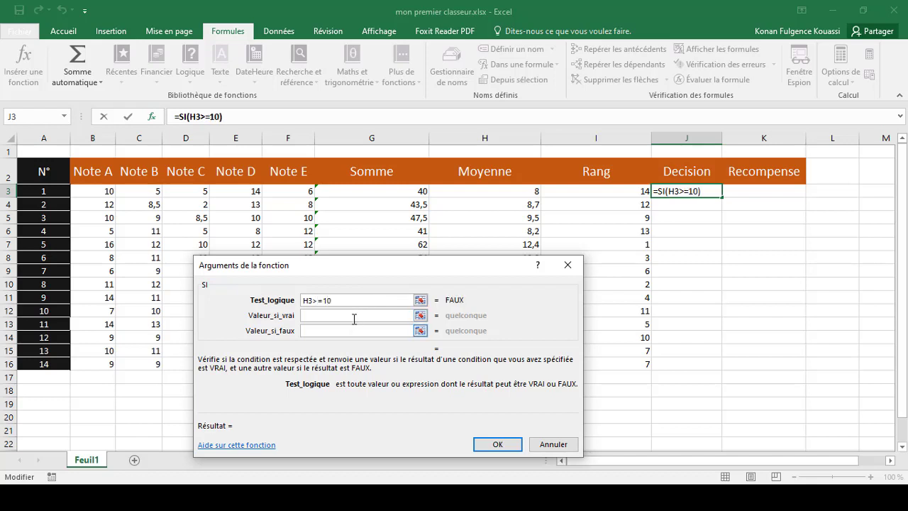
click(357, 317)
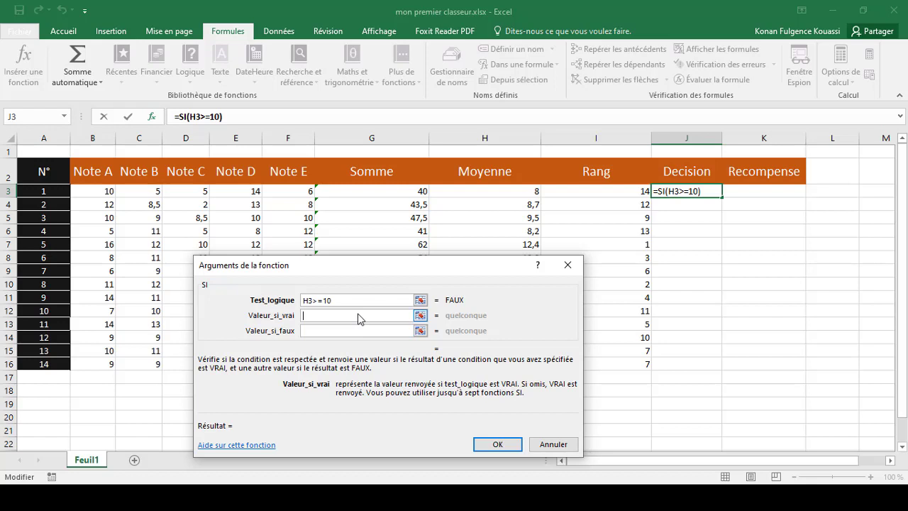
text(A)
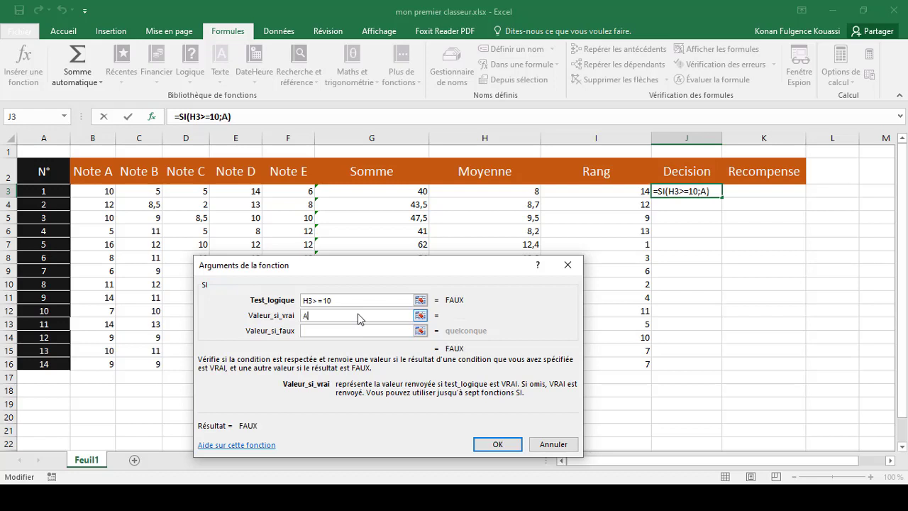
text(dmis)
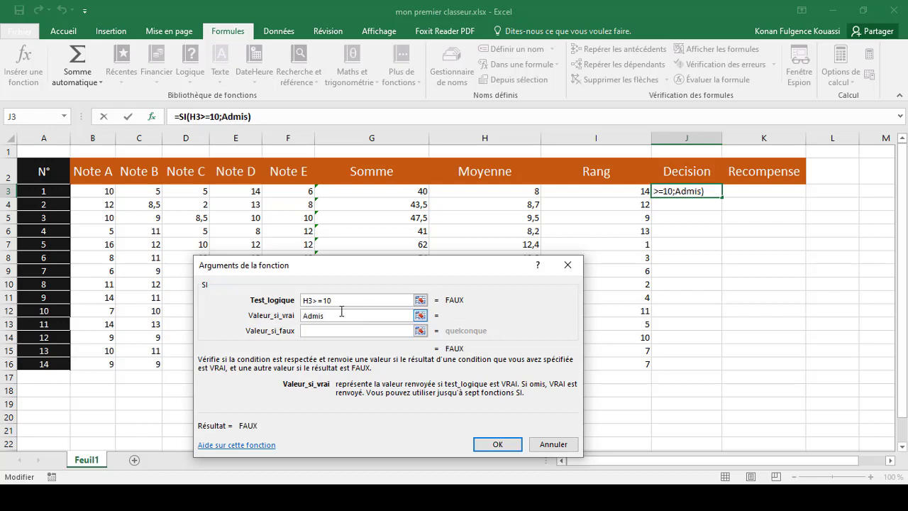
click(328, 331)
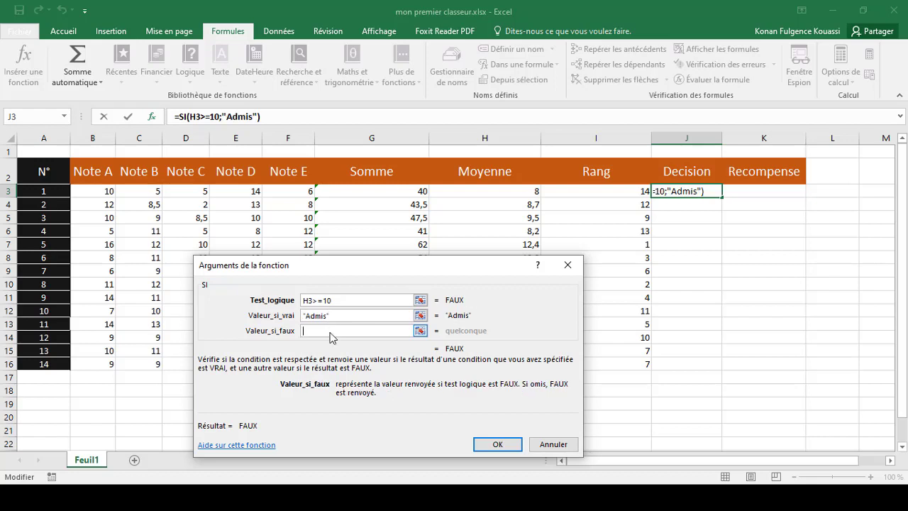
text(Refus)
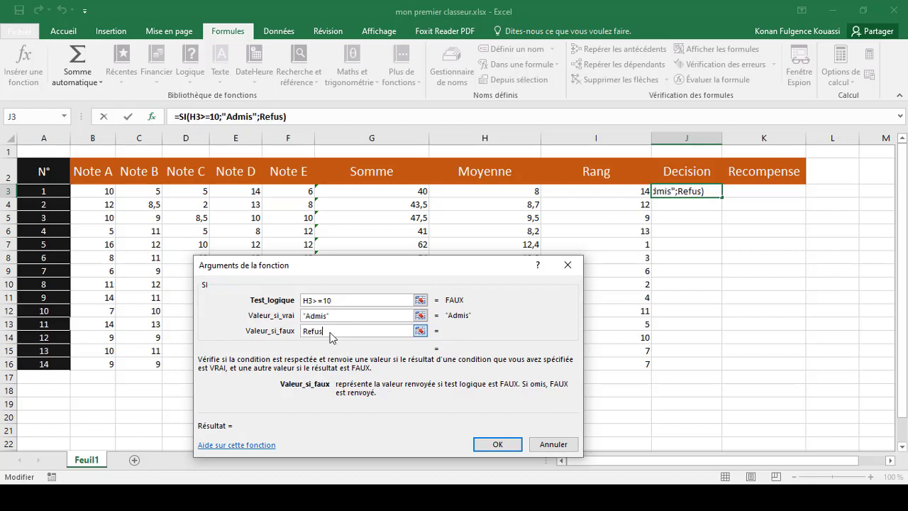
text(é)
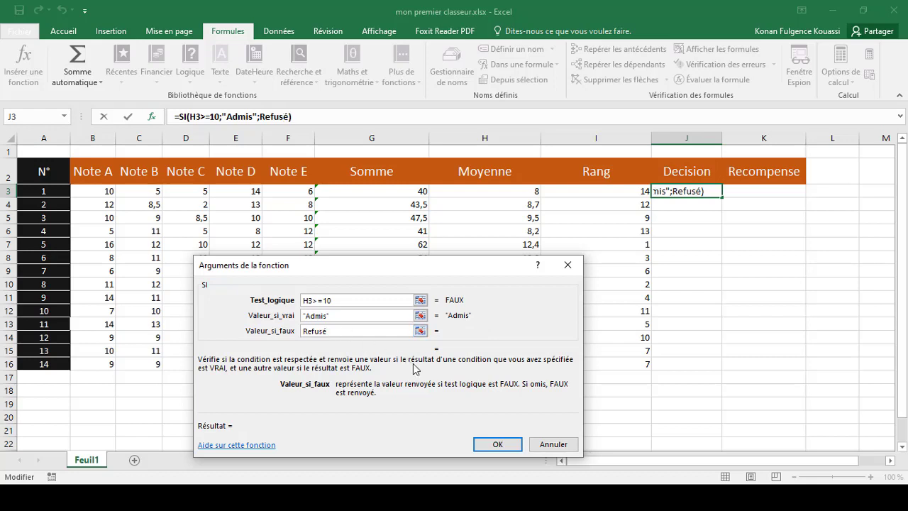
click(489, 445)
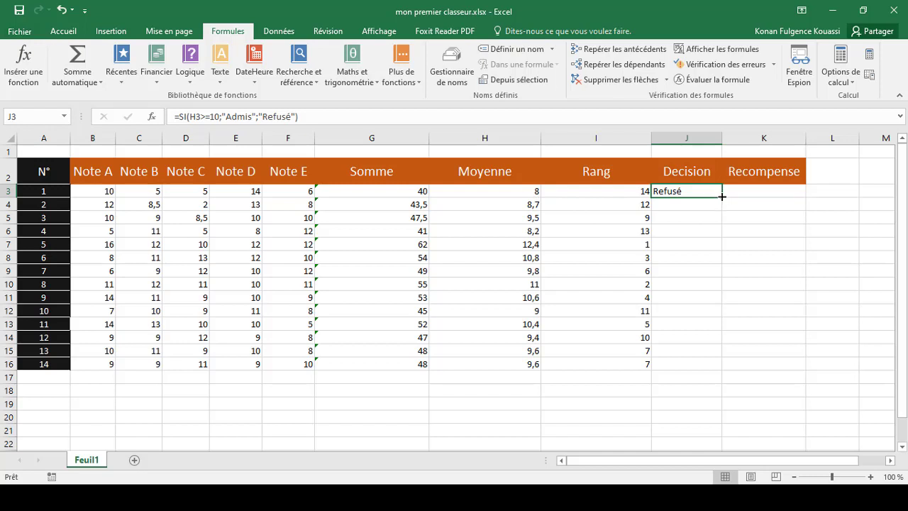
drag(722, 197, 721, 369)
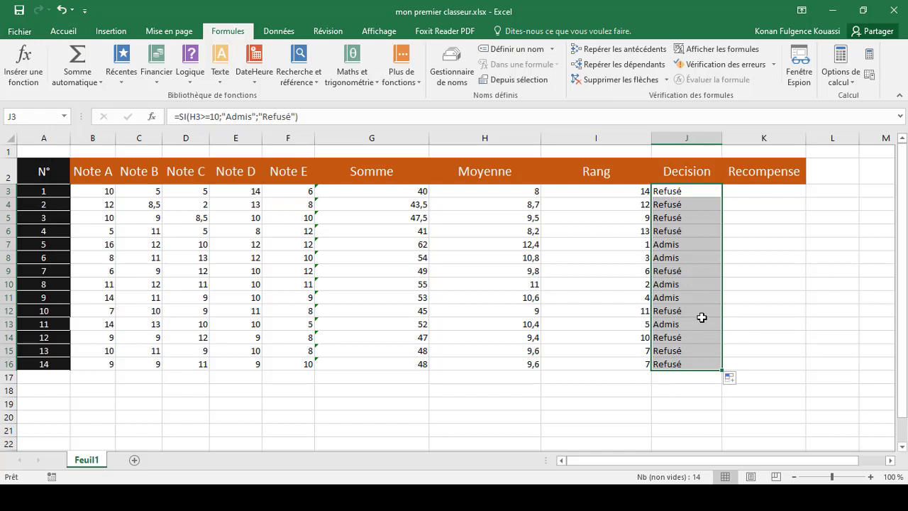
- Undo the fill of the Decision column and clear the formula from J3
key(ctrl+z)
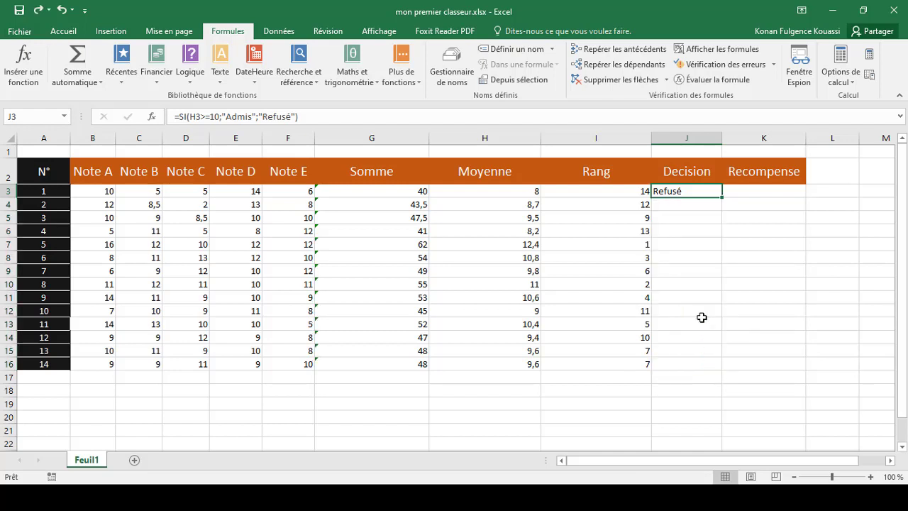
key(Delete)
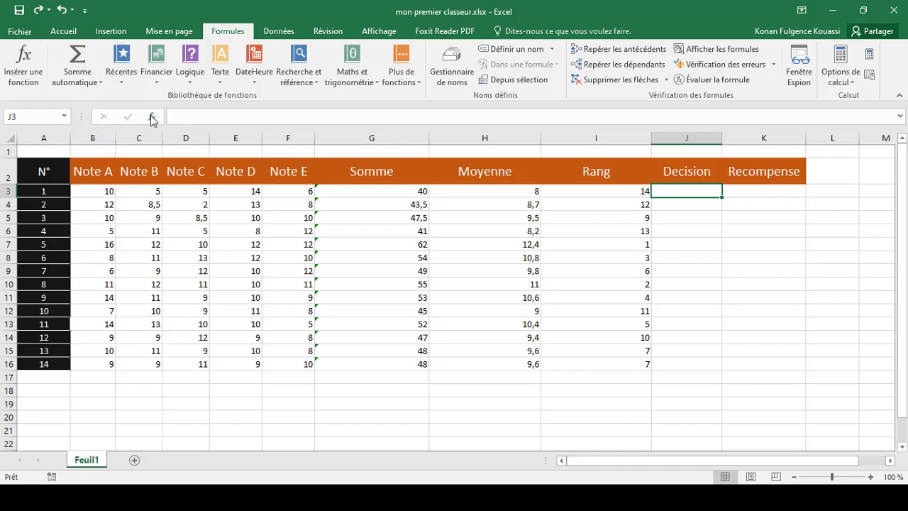
- Insert a new SI function in the emptied cell J3, using H3>=10 as its logical test
click(192, 77)
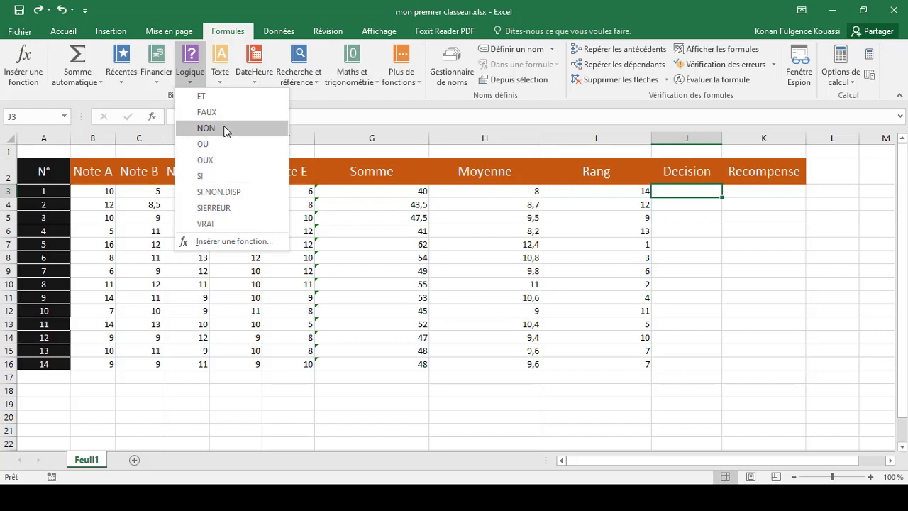
click(212, 176)
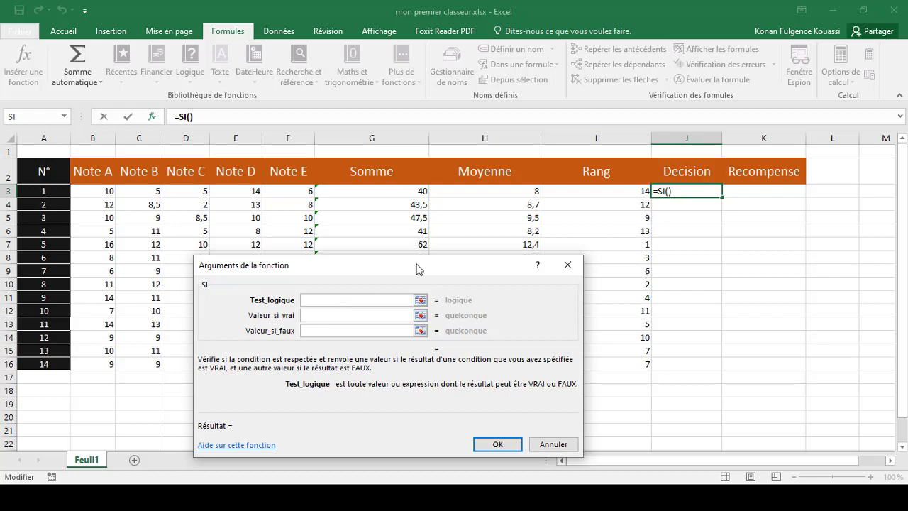
click(490, 192)
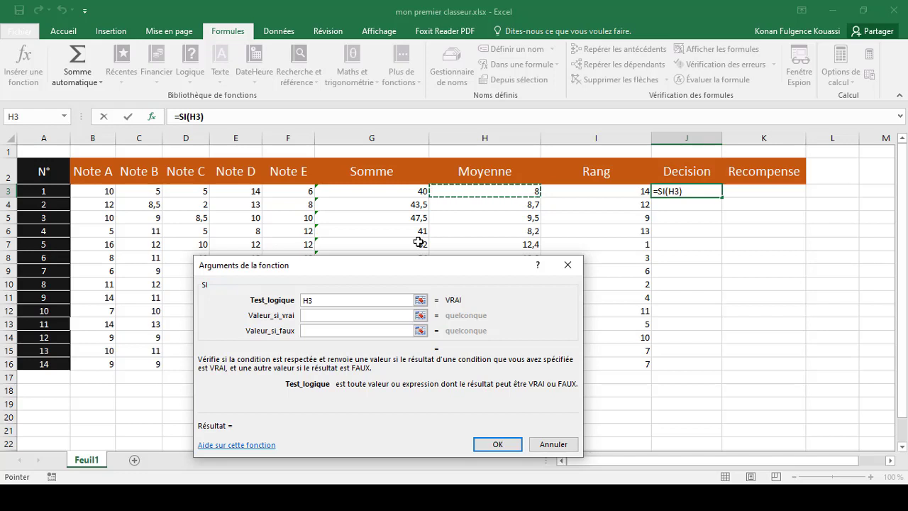
text(>)
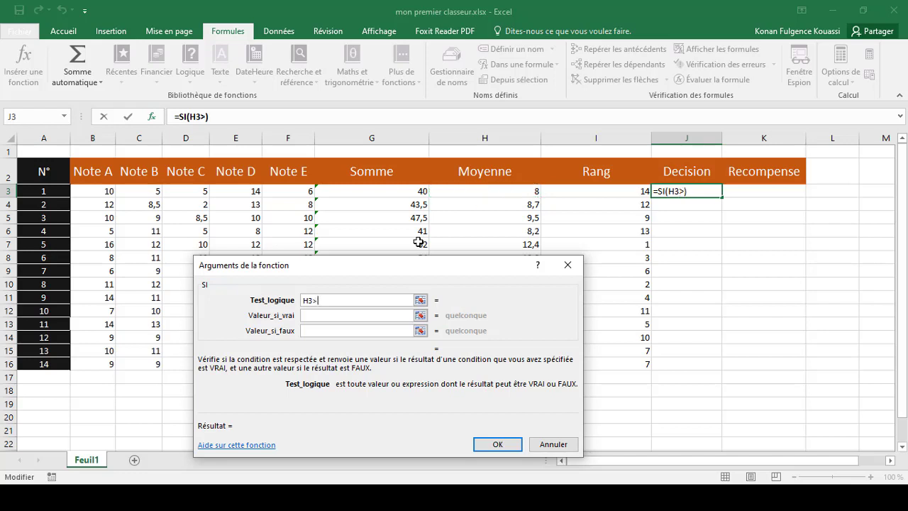
text(=10)
- Make the SI formula in J3 return H3+1 if true and H3 if false, and fill it down to J16
click(375, 315)
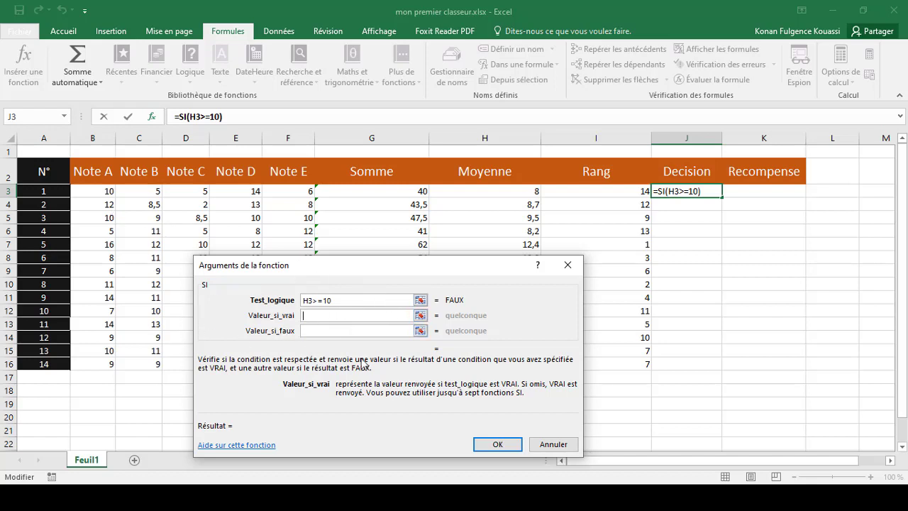
click(500, 193)
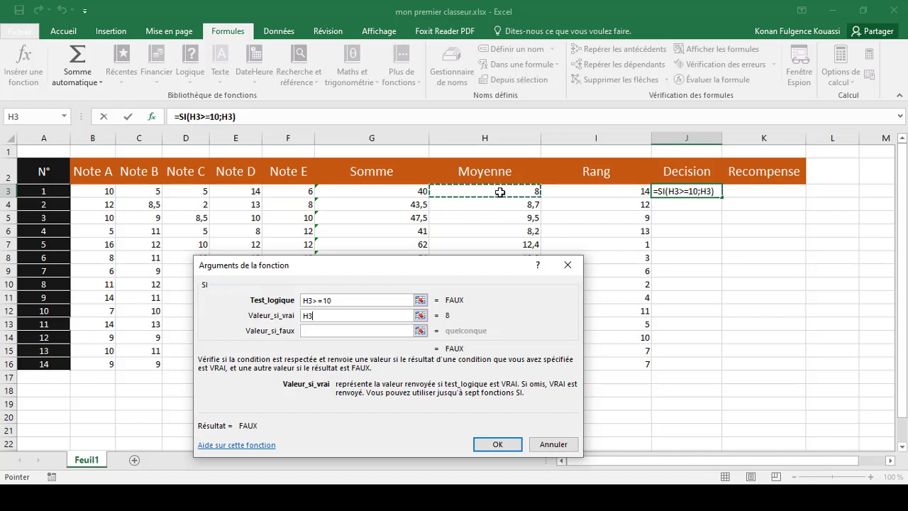
text(+)
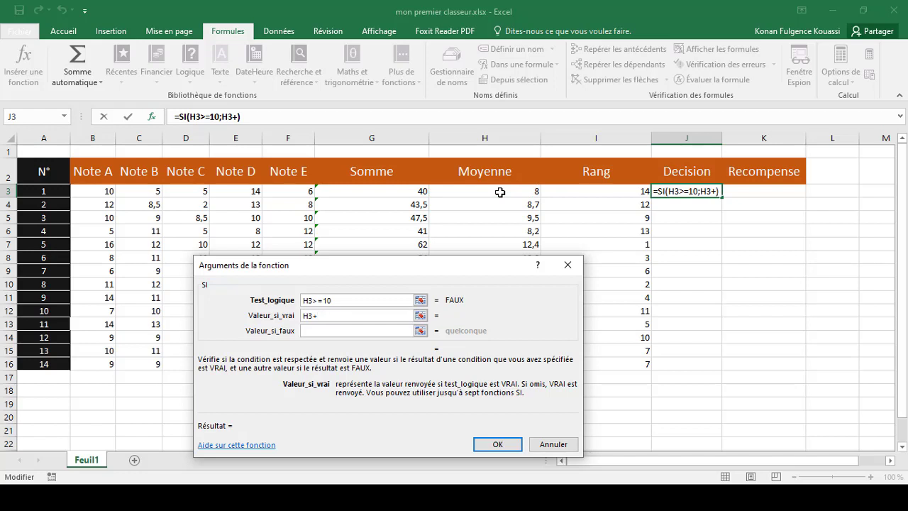
text(1)
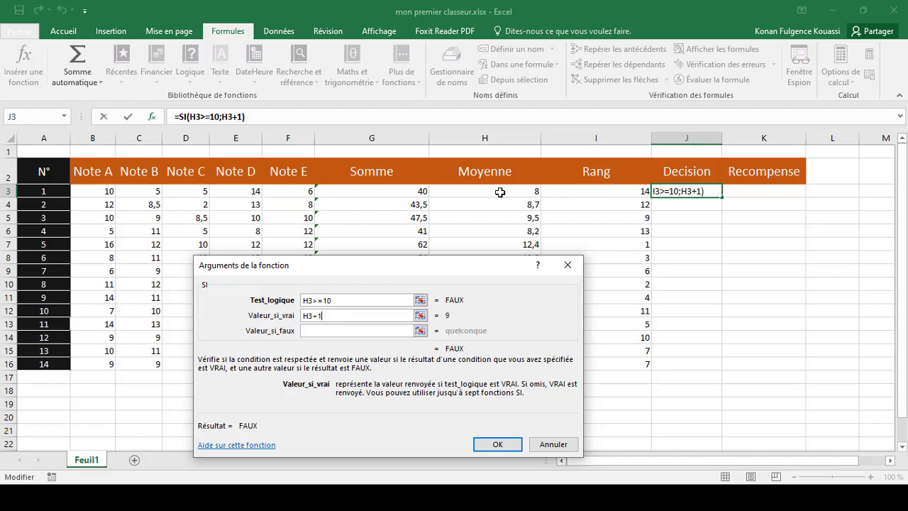
click(346, 331)
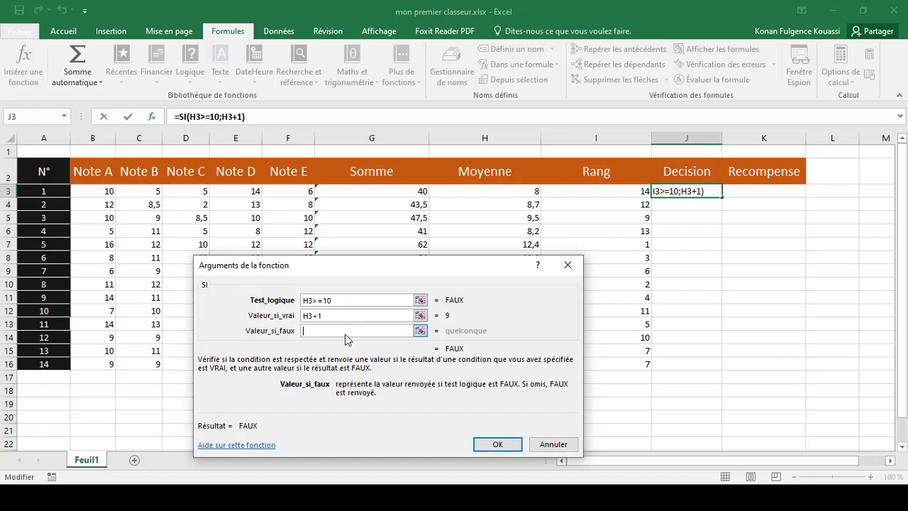
click(512, 190)
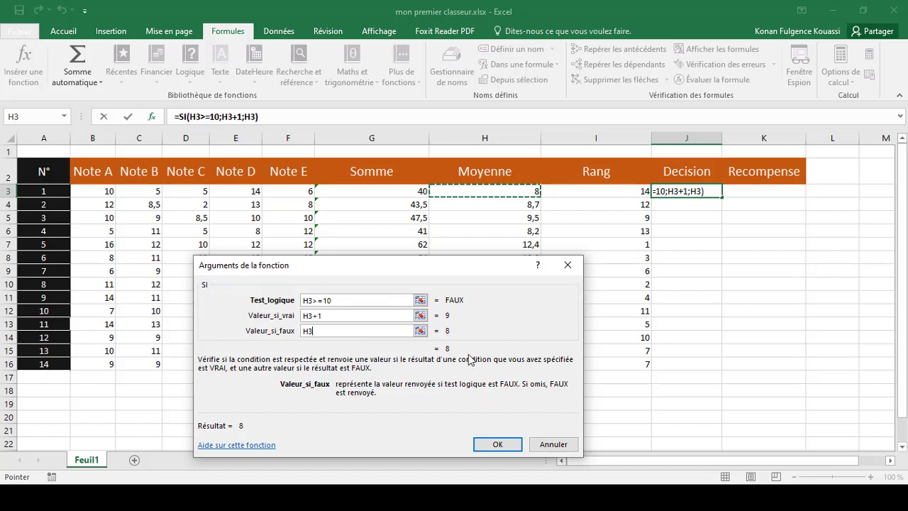
click(497, 443)
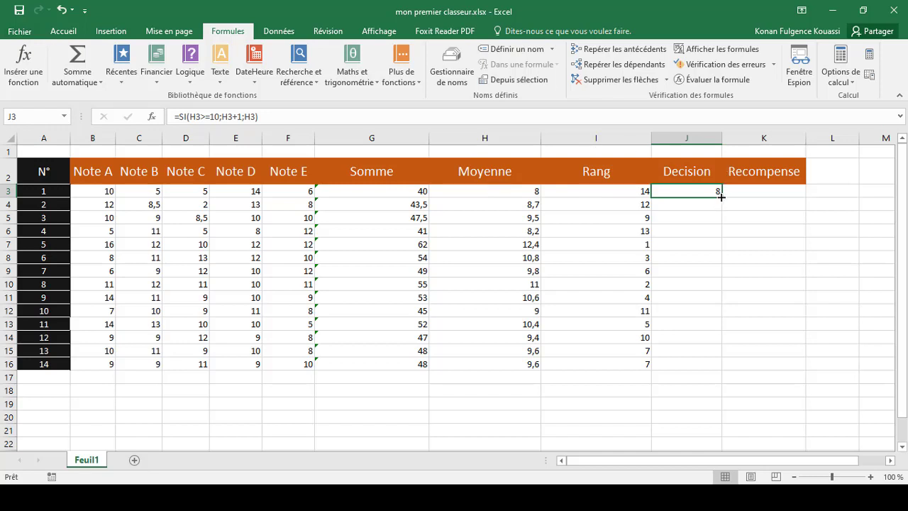
drag(720, 197, 718, 371)
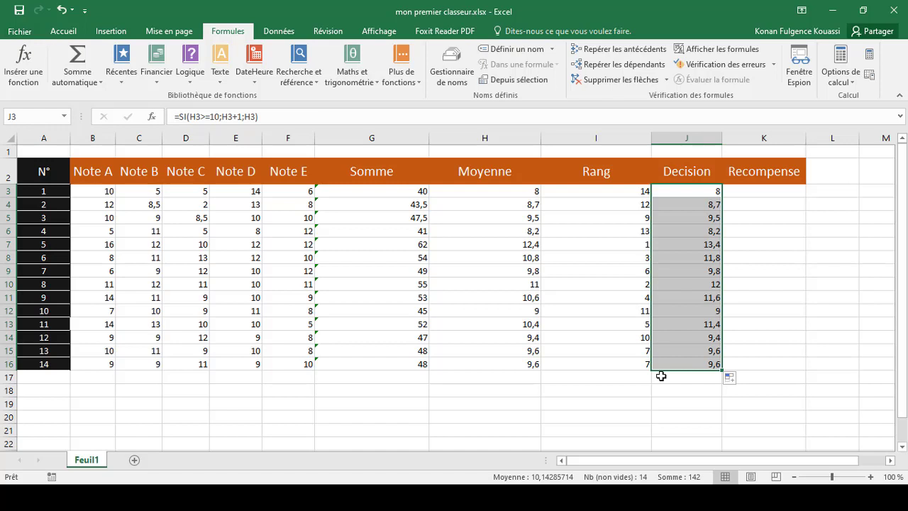
- Undo the fill of the Decision column and the entry of the SI formula in J3
key(ctrl+z)
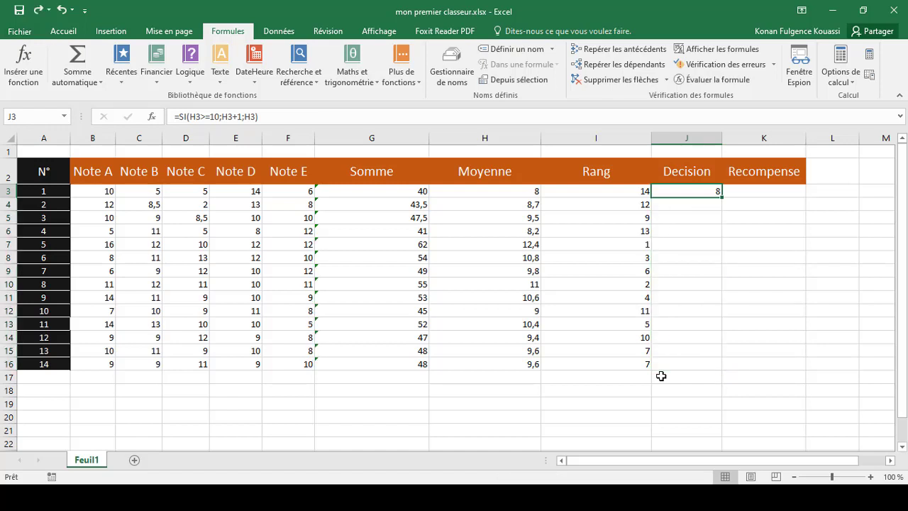
key(ctrl+z)
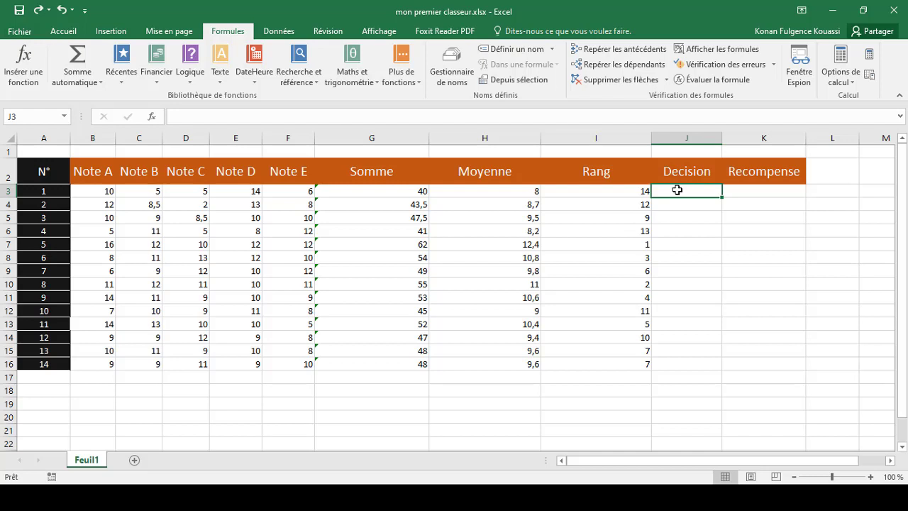
- Write an SI formula directly in cell J3 with the test H3>=10 and empty quotation marks as the value if true
text(=)
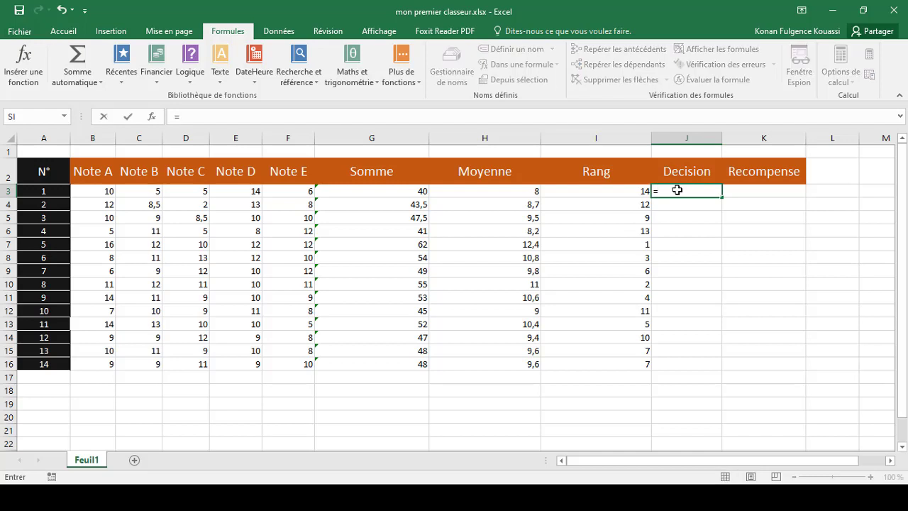
text(si)
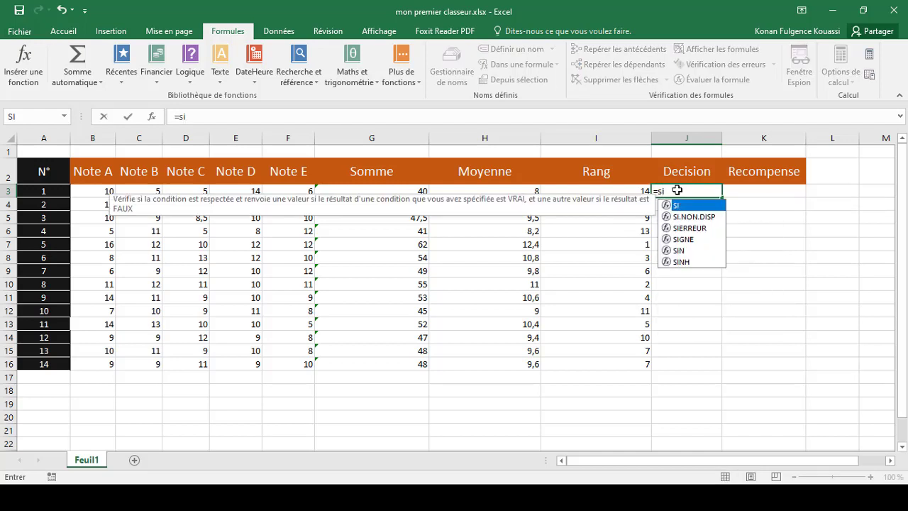
text(()
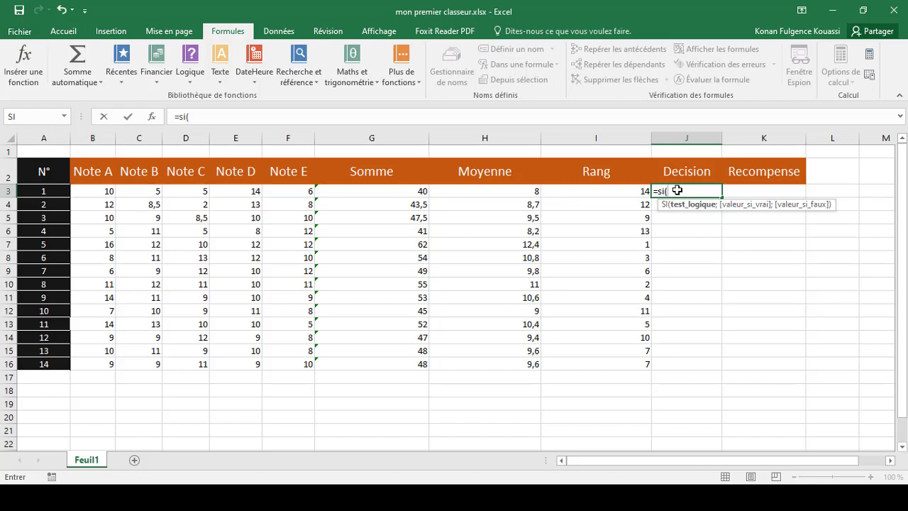
text(H)
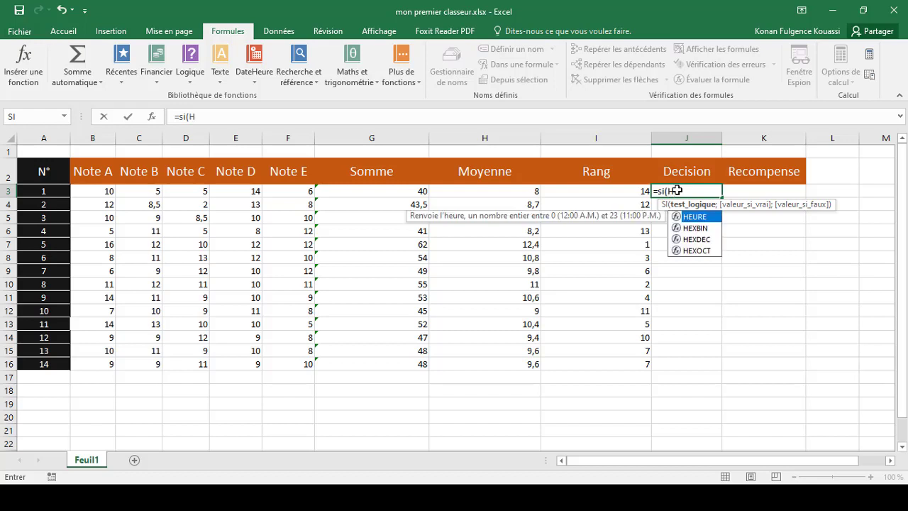
text(3)
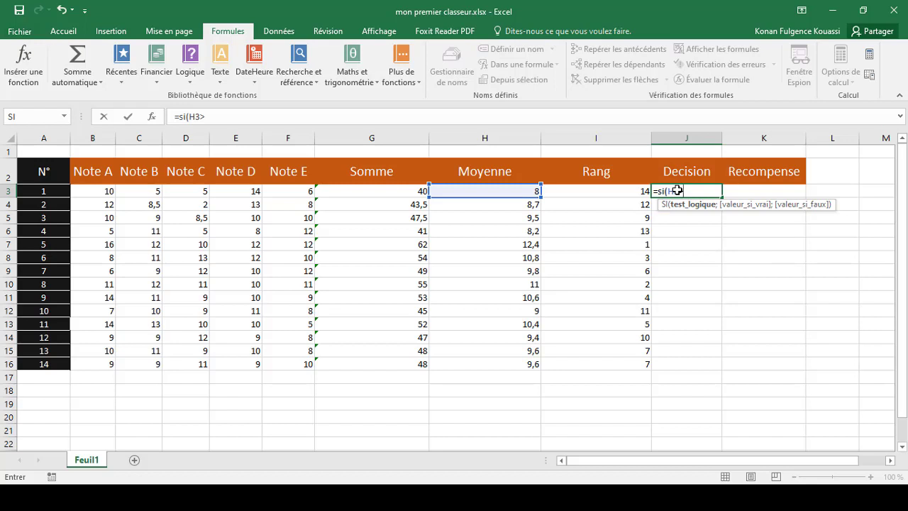
text(>=10;)
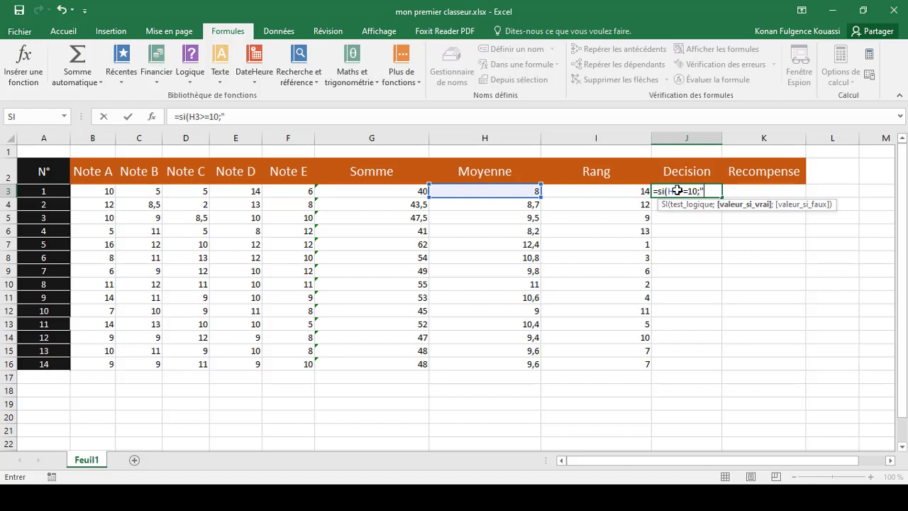
text(")
key(Left)
- Reopen the J3 formula and try 2+2 instead of the empty quotation marks as the value if true, removing it again
double_click(699, 190)
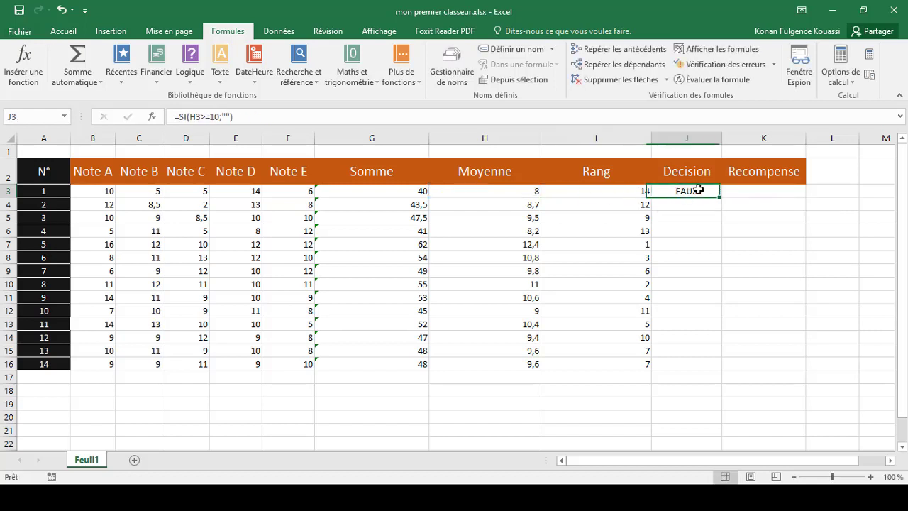
click(706, 190)
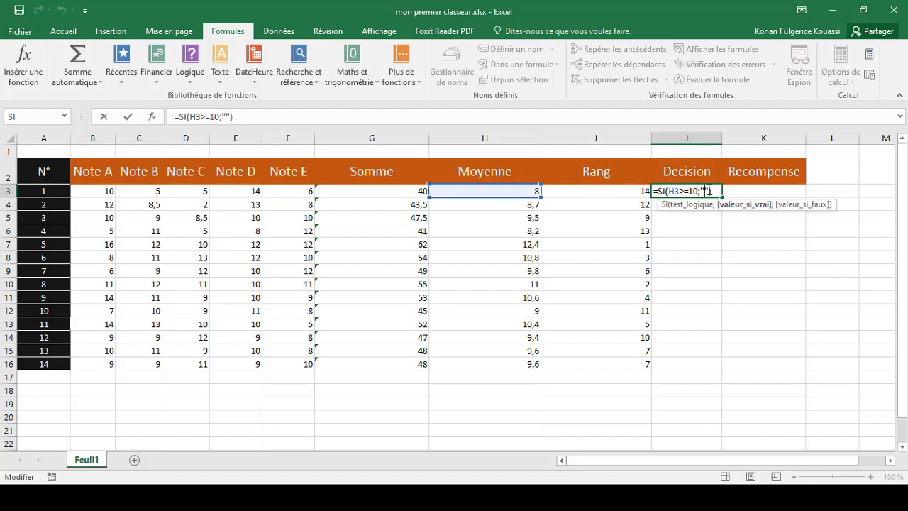
key(BackSpace)
key(BackSpace)
text(2+2)
key(BackSpace)
key(BackSpace)
key(BackSpace)
- Enter "Admis" in quotation marks as the value if true in the J3 formula
text(")
text(")
text(Admi)
text(s)
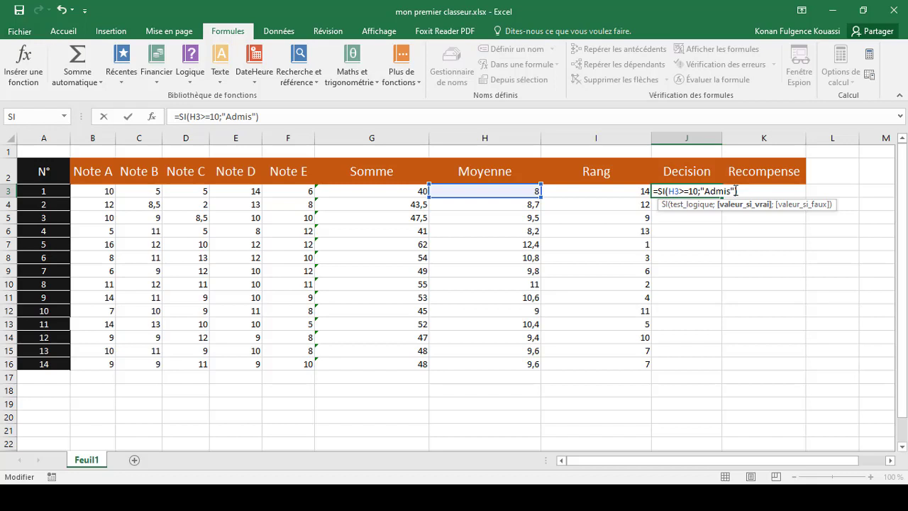
- Add "Refusé" in quotation marks as the value if false and validate the J3 formula
text(;)
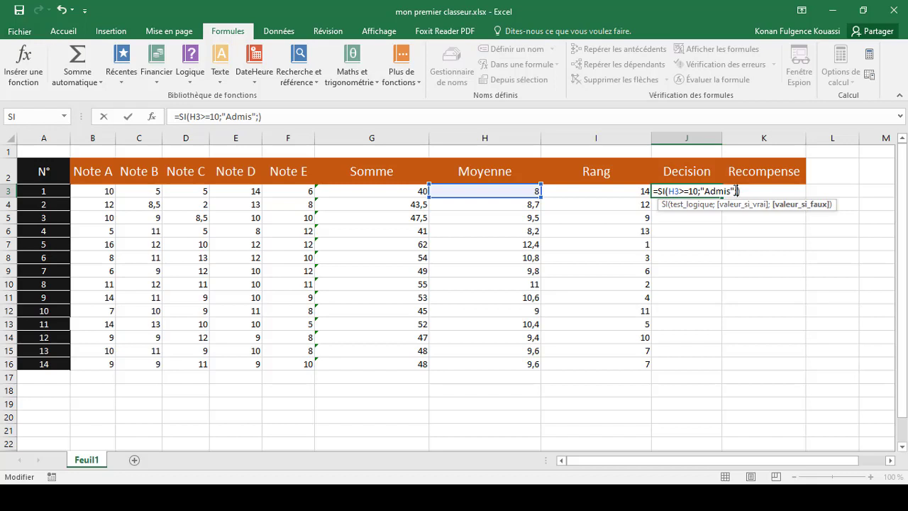
text("")
drag(700, 191, 734, 192)
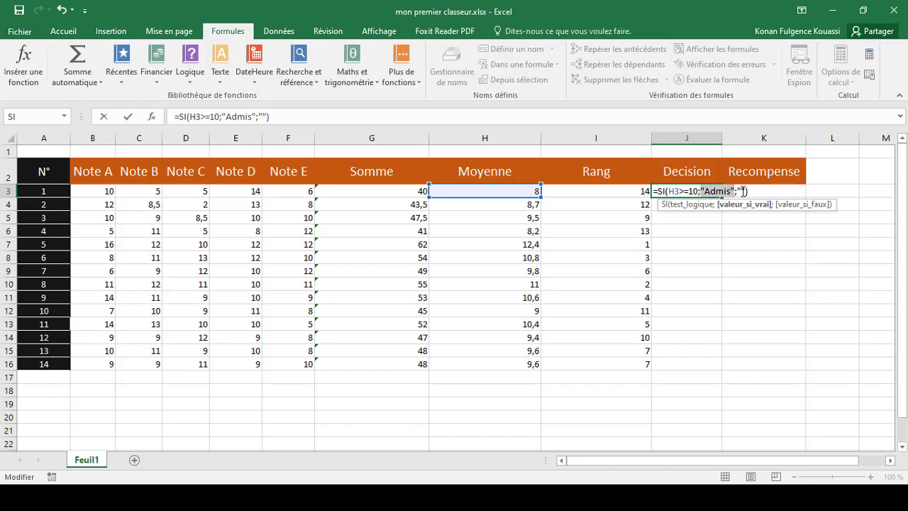
click(743, 191)
text(R)
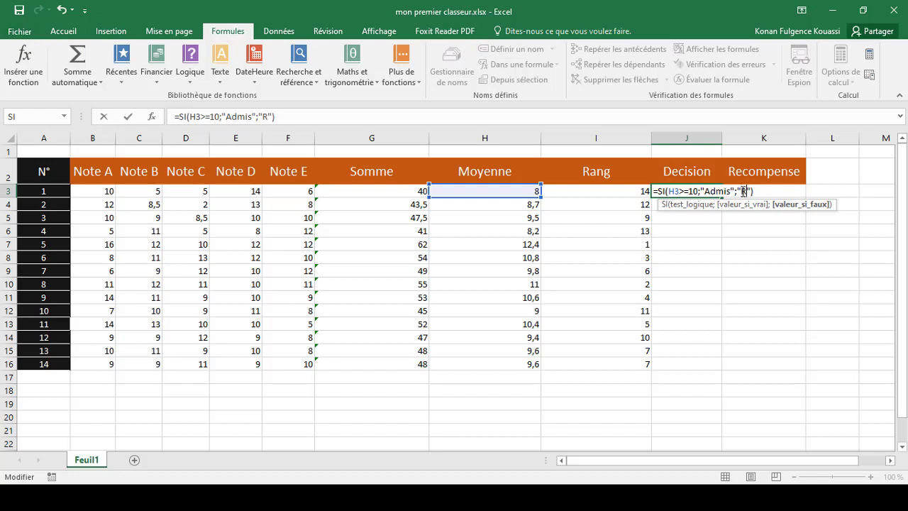
text(efusé)
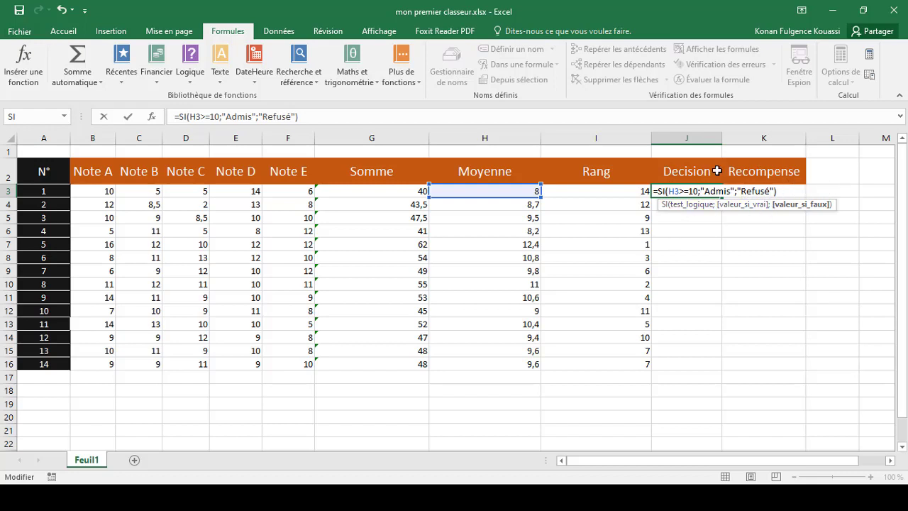
key(Return)
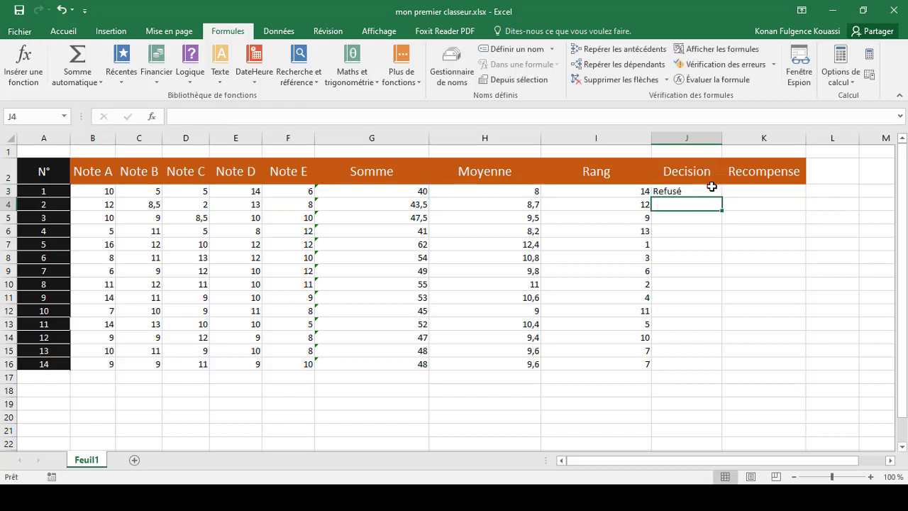
- Fill the SI formula from J3 down the Decision column to J16
click(708, 191)
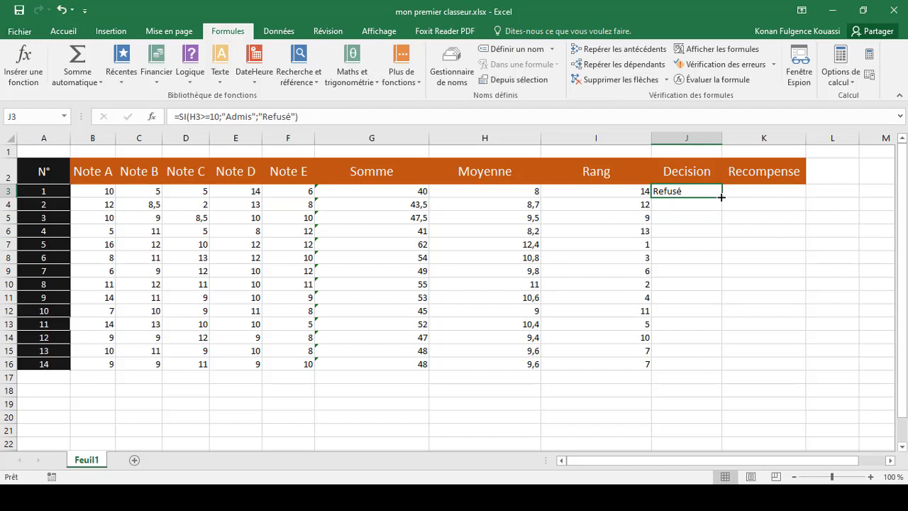
click(717, 274)
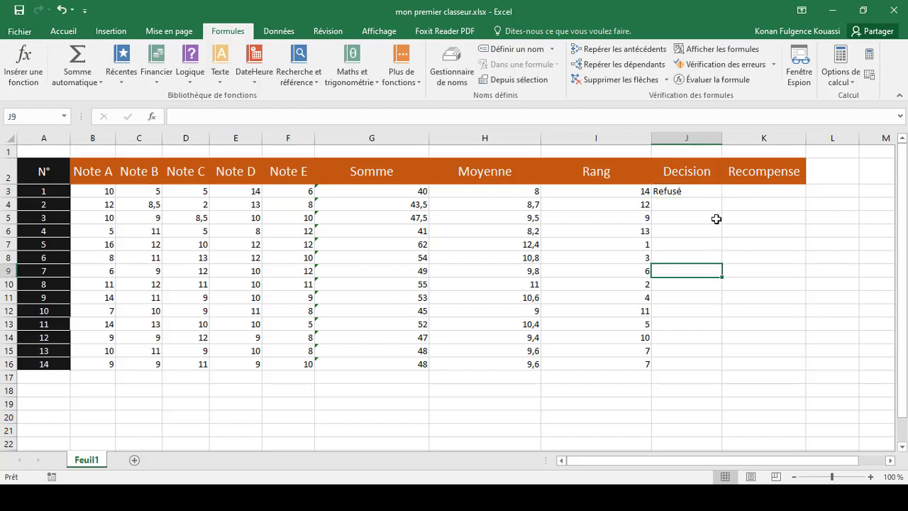
click(712, 191)
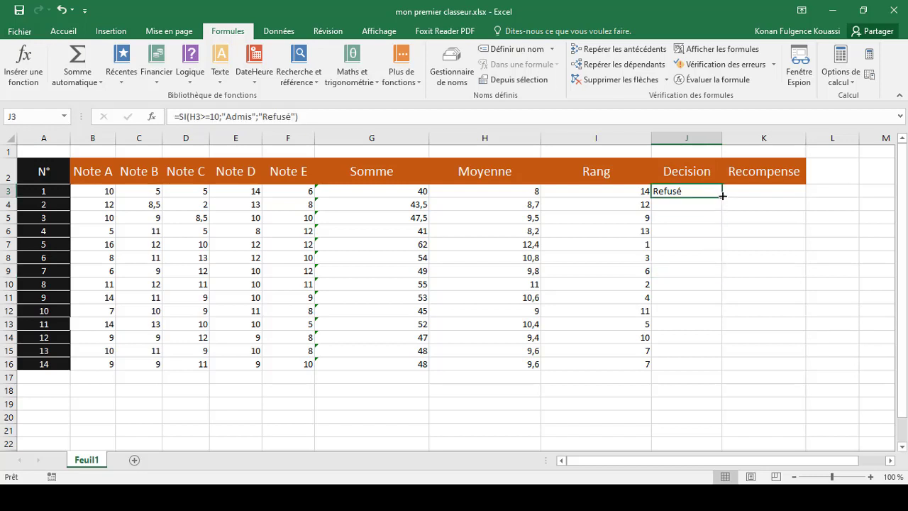
drag(722, 196, 710, 366)
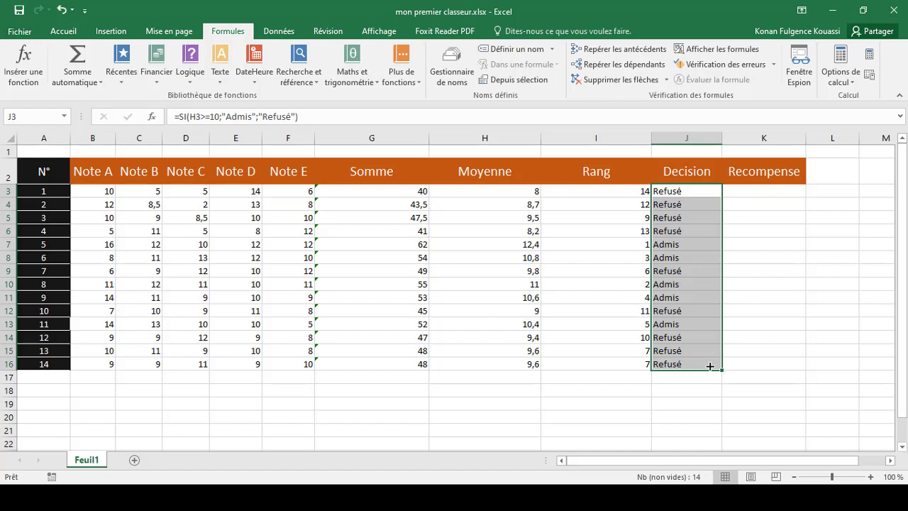
- Undo the Decision column fill and the formula entries in J3 until the cell is empty
key(ctrl+z)
key(ctrl+z)
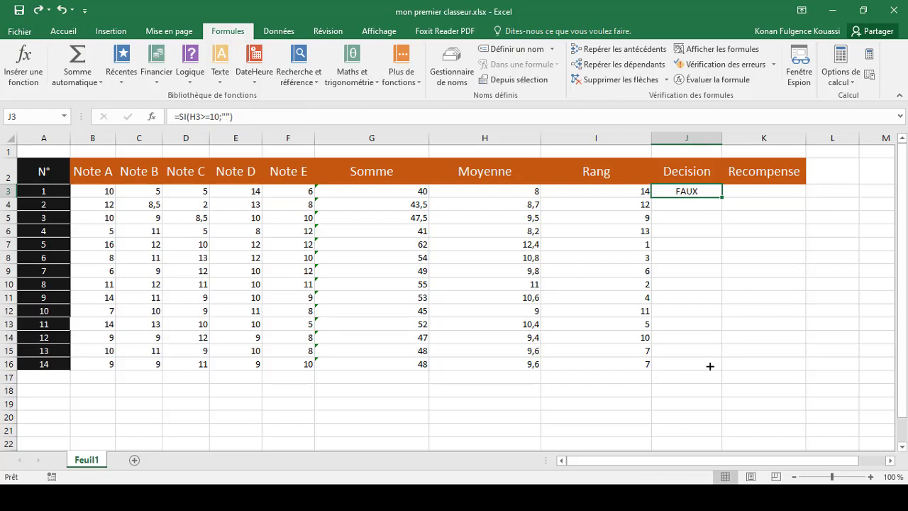
key(ctrl+z)
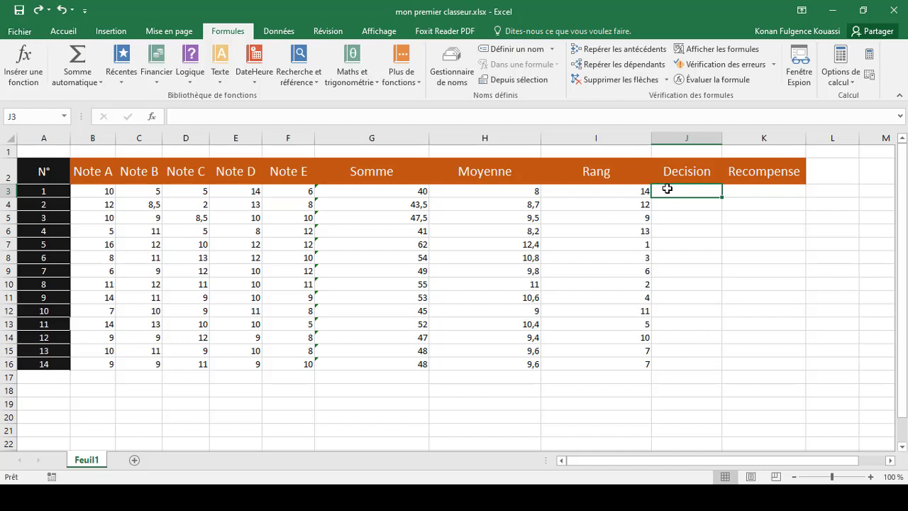
- Insert an SI function in J3 with the logical test H3>=10 and "Admis" as the value if true
click(190, 84)
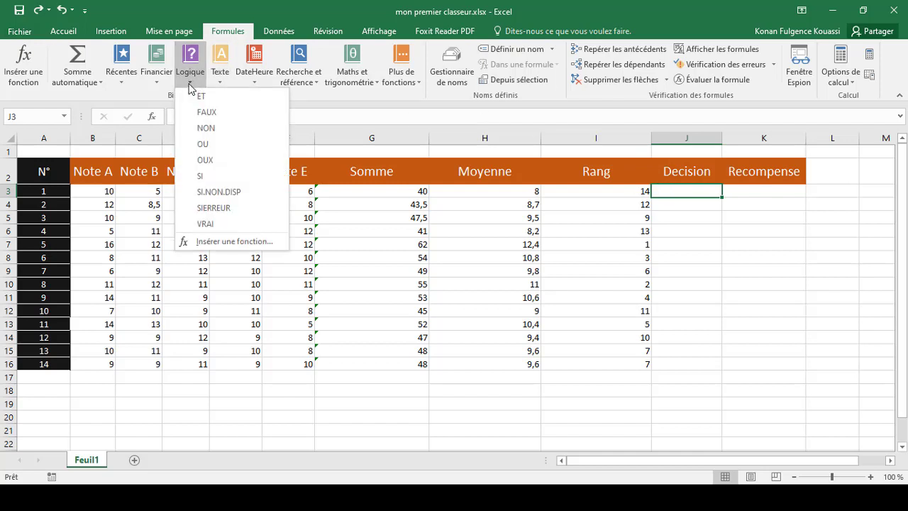
click(212, 180)
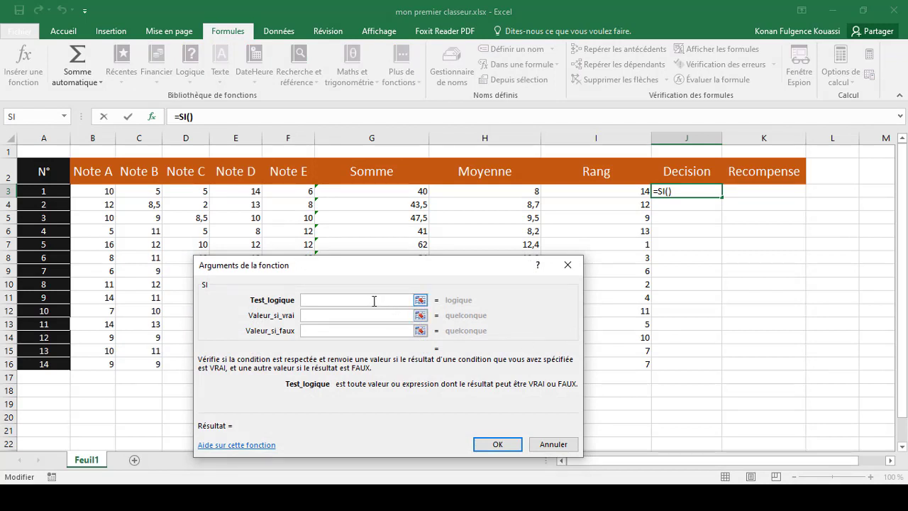
text(H3)
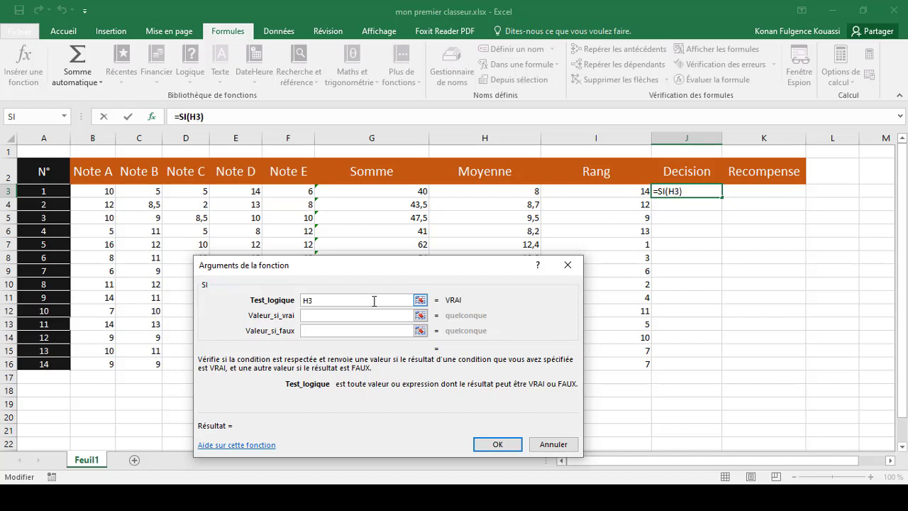
text(>=10)
click(368, 318)
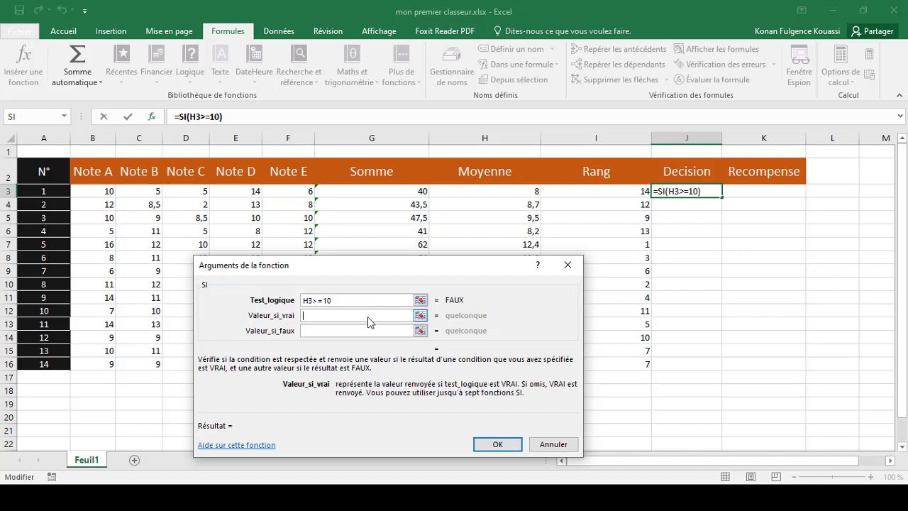
text(Admis)
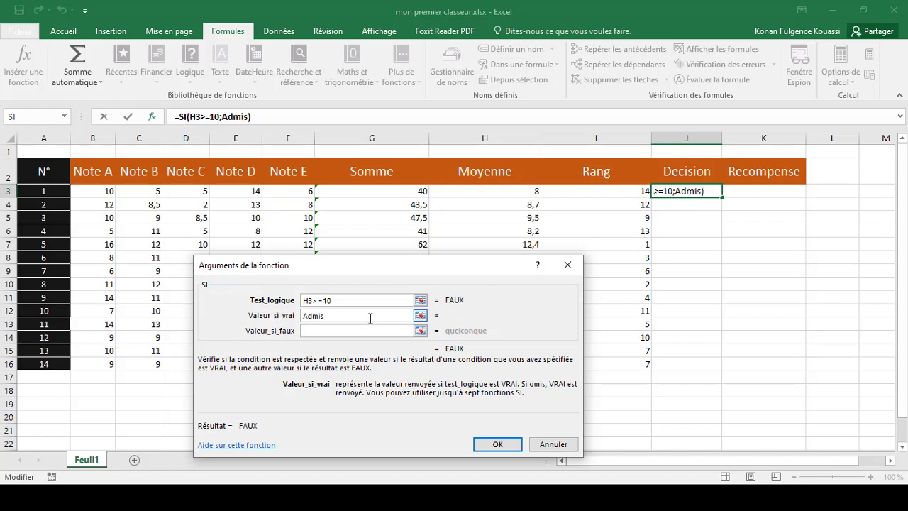
click(370, 332)
click(398, 330)
click(338, 330)
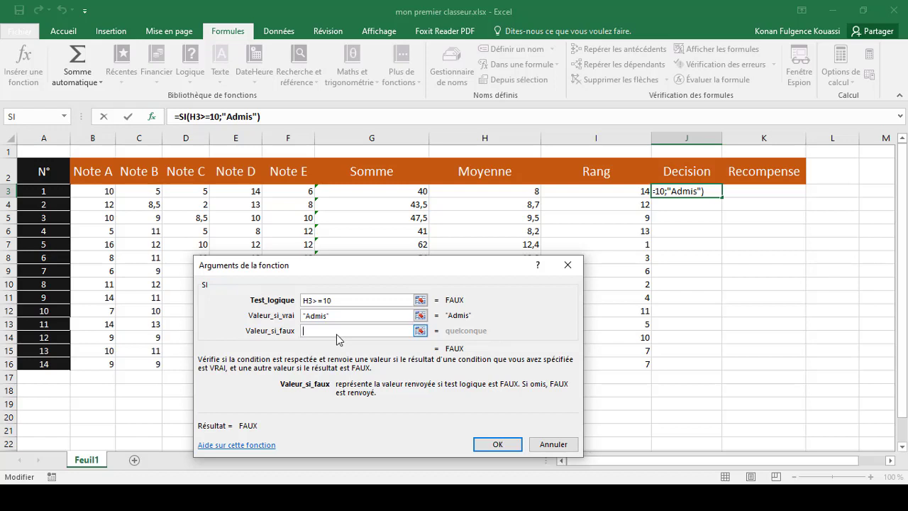
text(refu)
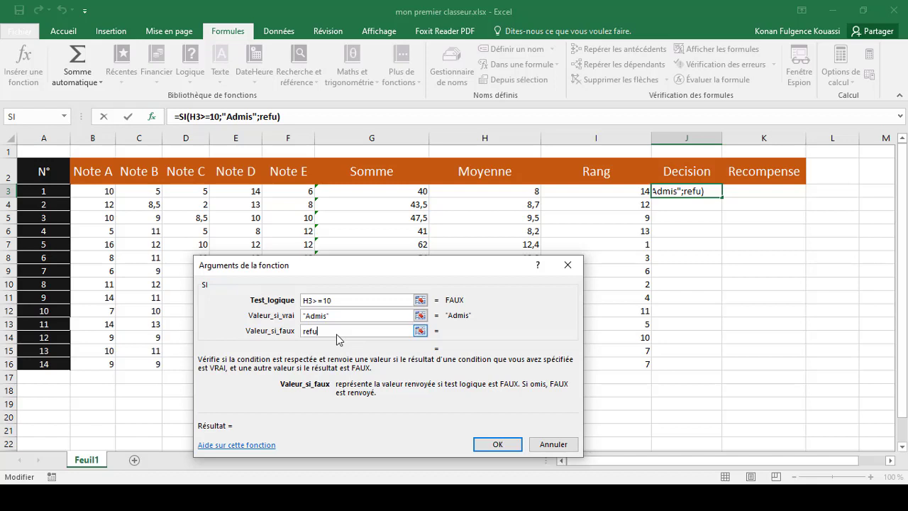
key(BackSpace)
key(BackSpace)
key(BackSpace)
key(BackSpace)
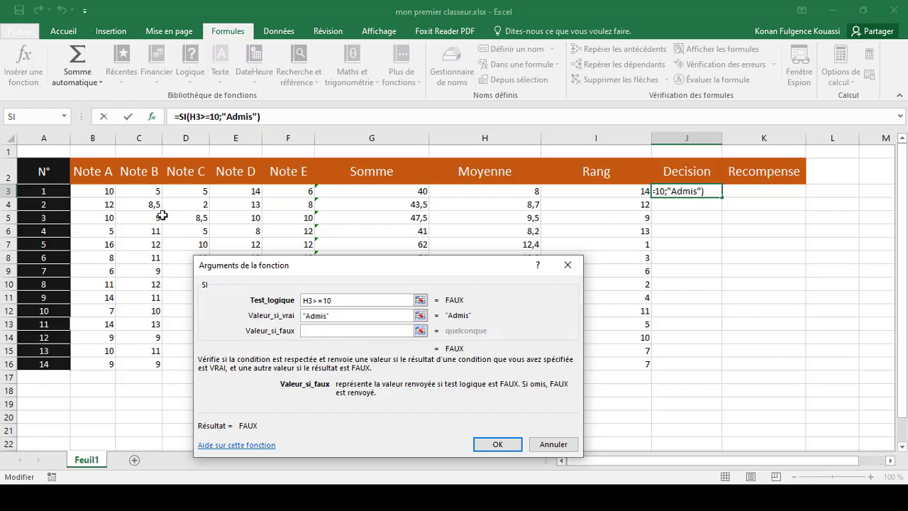
- Nest a second SI function as the value if false of the J3 formula, with the logical test H3>7
click(65, 117)
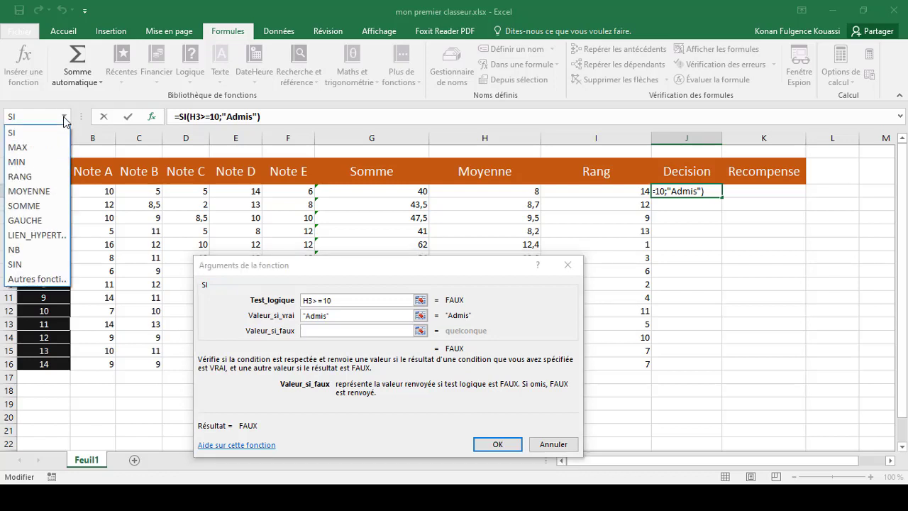
click(14, 133)
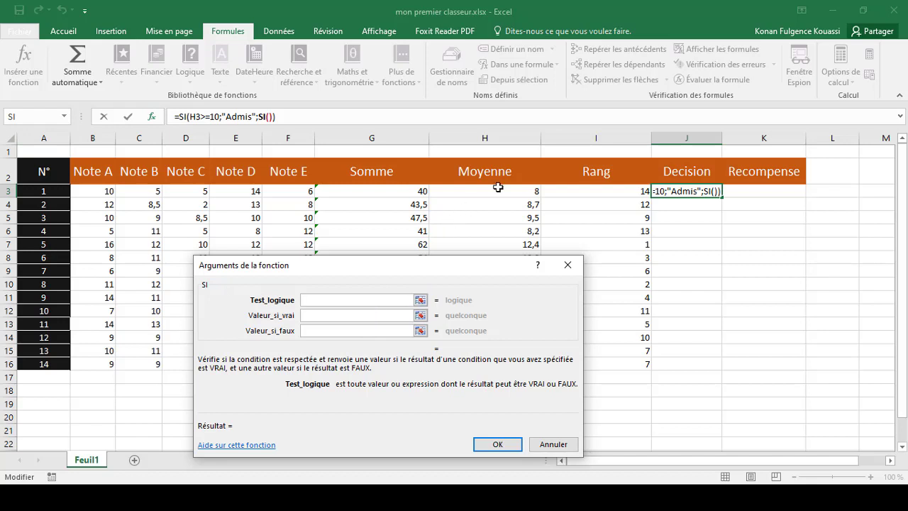
text(H)
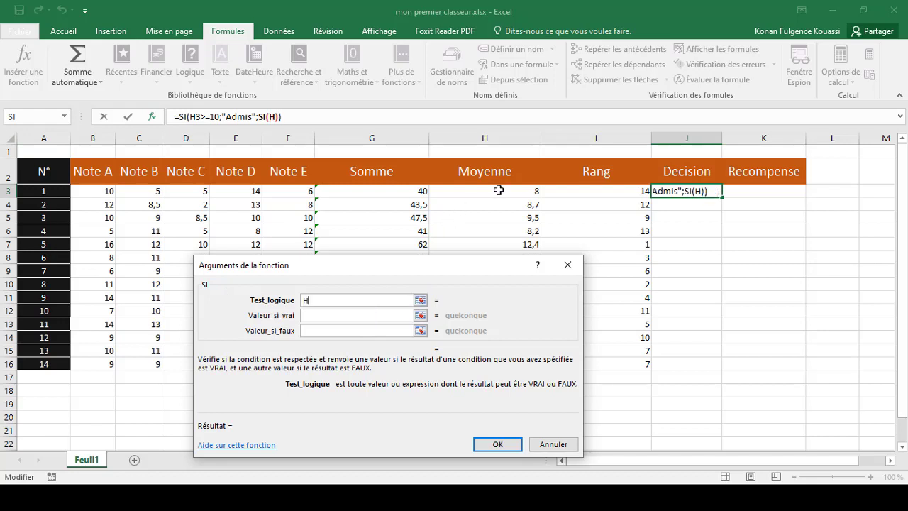
text(3)
text(>=)
key(BackSpace)
key(BackSpace)
text(>7)
- Set the nested SI to return "Reprend" if true and "Renvoyé" if false, and validate the J3 formula
click(346, 316)
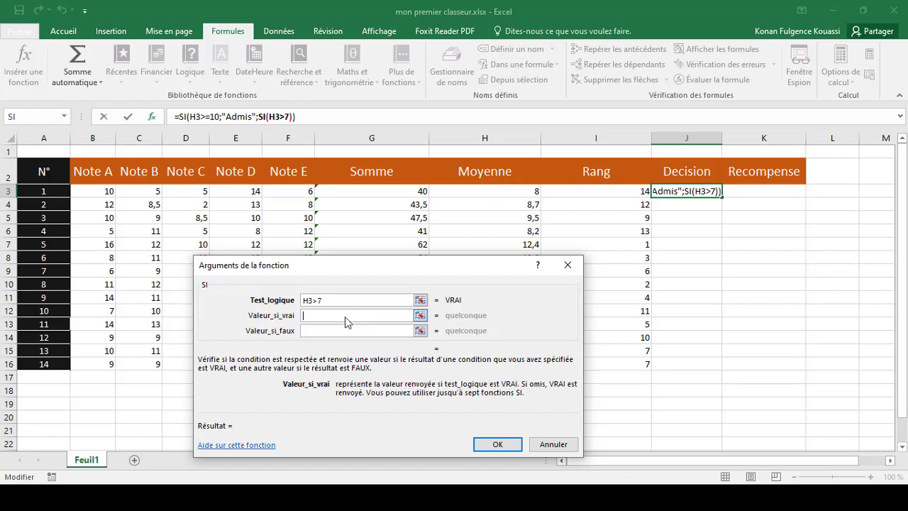
text(R)
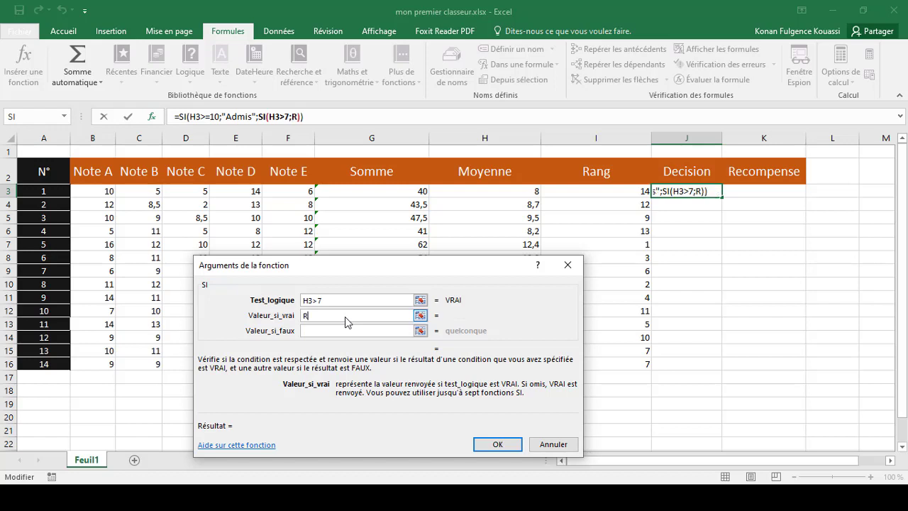
text(eprend)
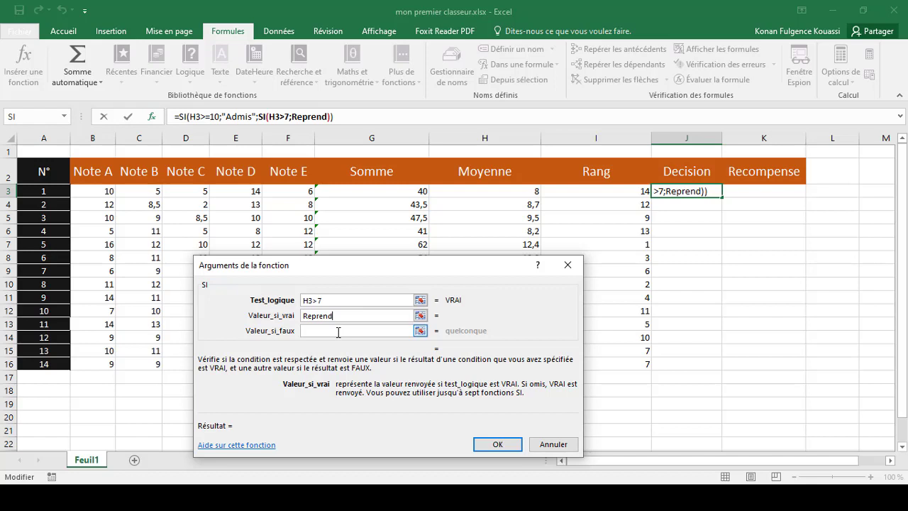
click(351, 331)
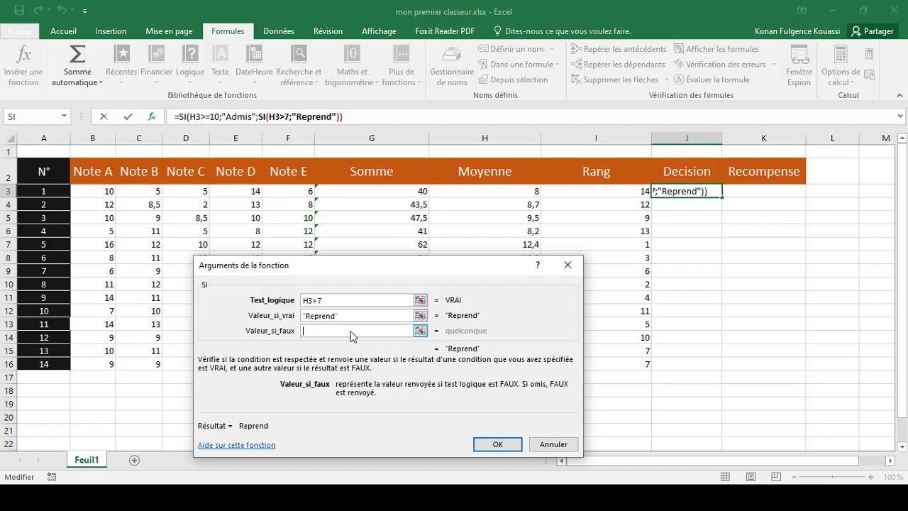
text(Renv)
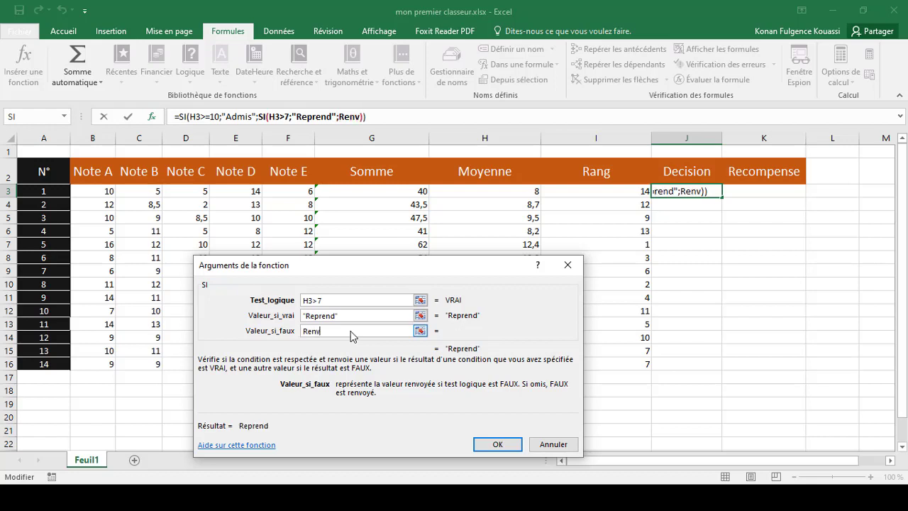
text(oyé)
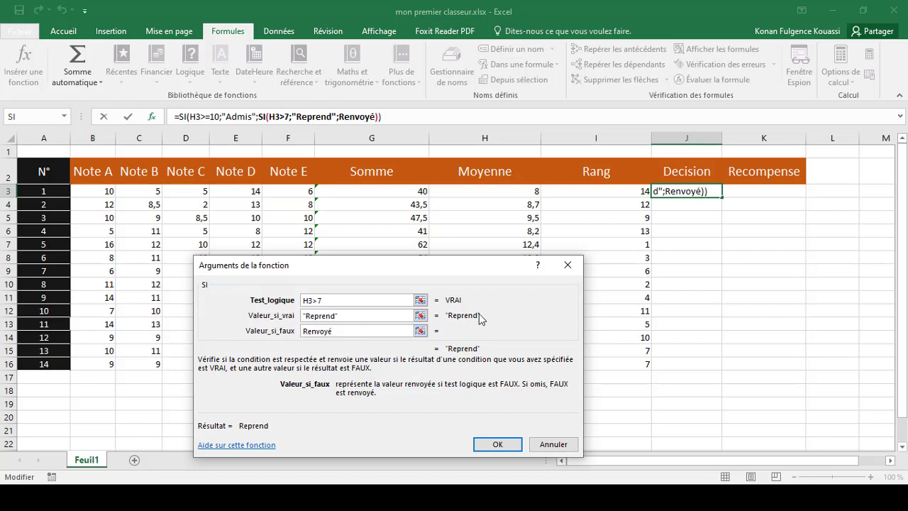
click(497, 445)
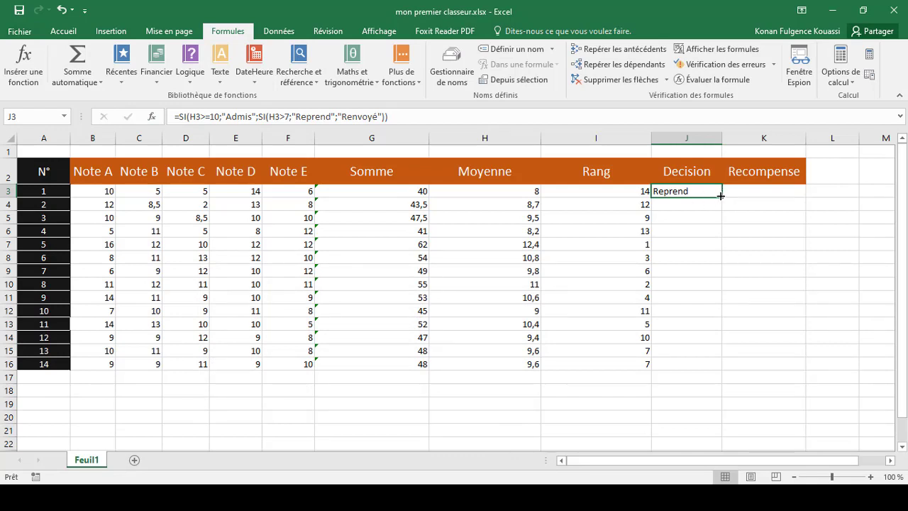
- Fill the nested SI formula from J3 down the Decision column to J16
drag(720, 195, 722, 370)
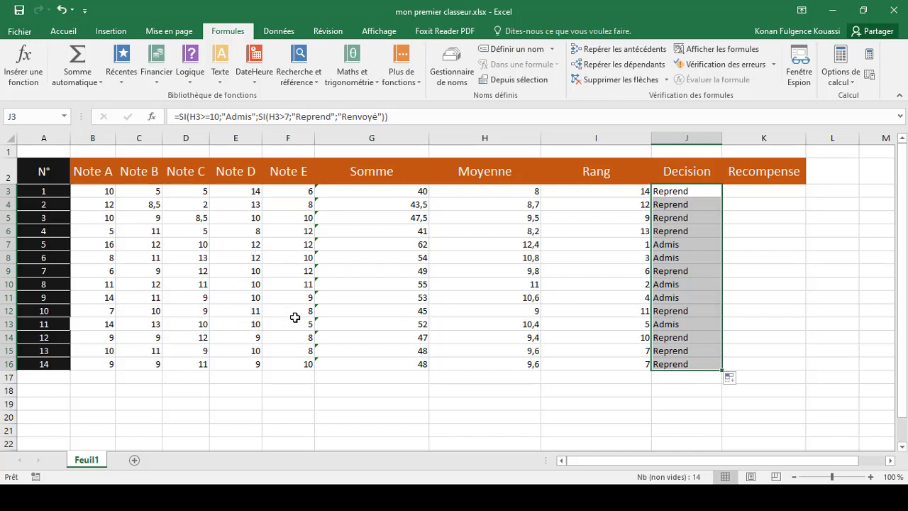
- Set student 10's Note D in E12 to 1 and check the decision in J12
double_click(252, 311)
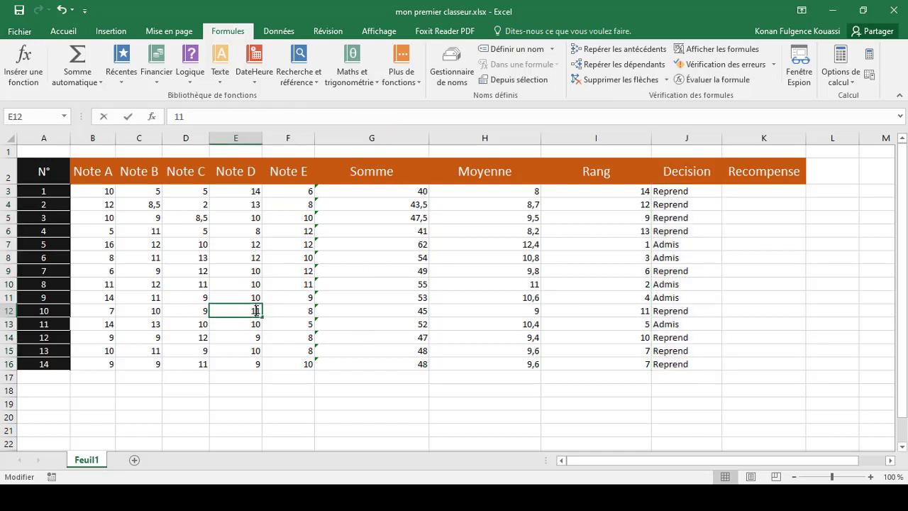
key(BackSpace)
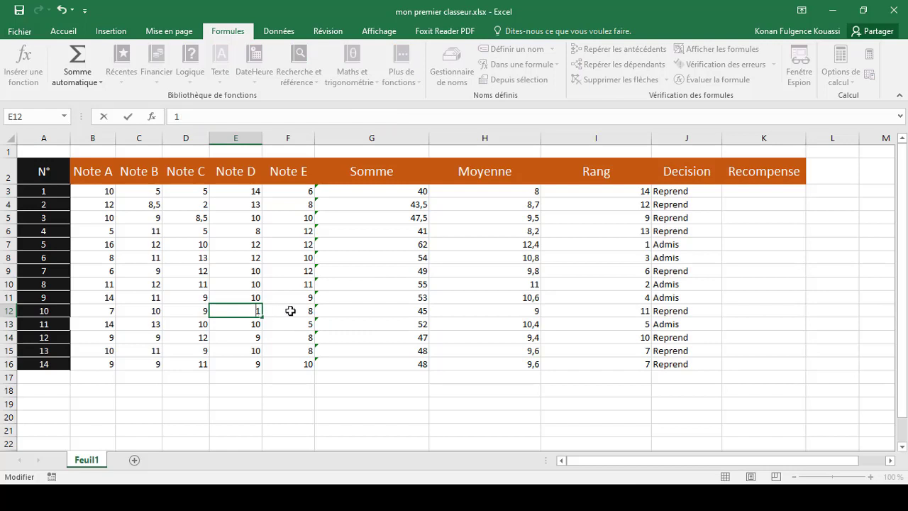
click(661, 315)
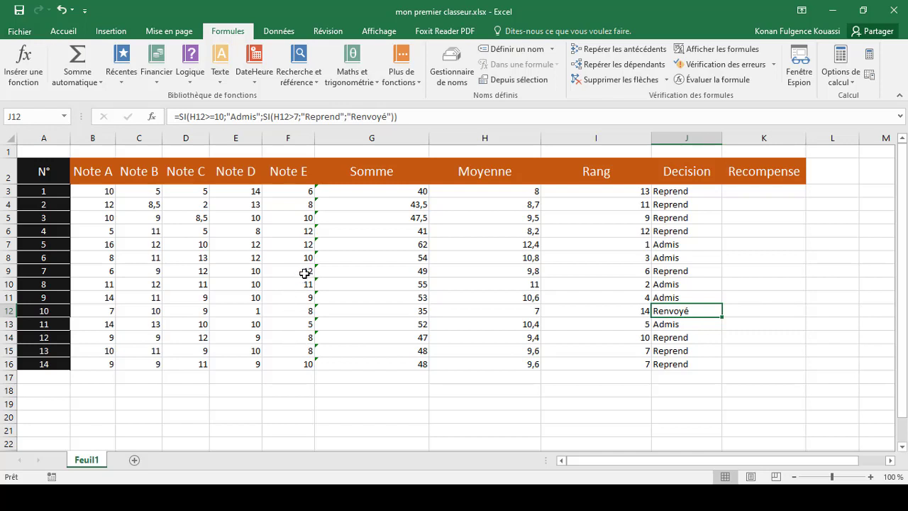
- Set student 14's Note D in E16 to 1
click(259, 363)
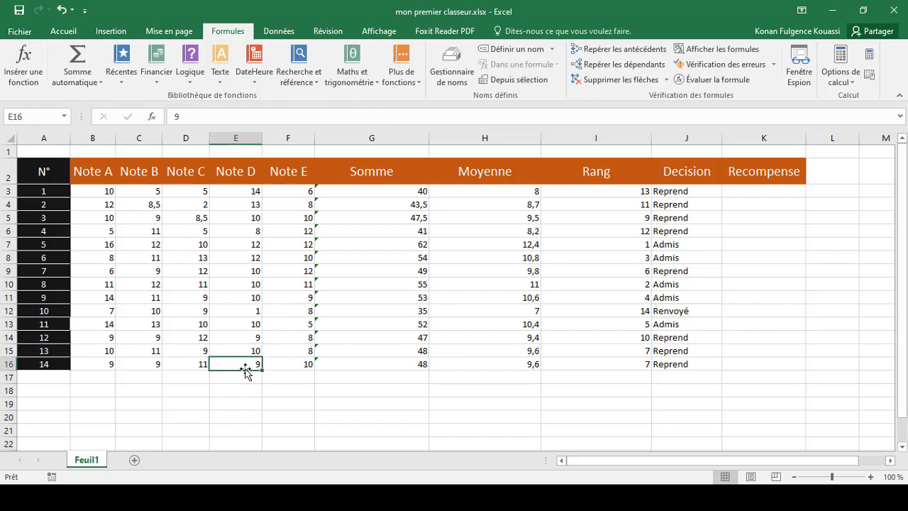
double_click(161, 364)
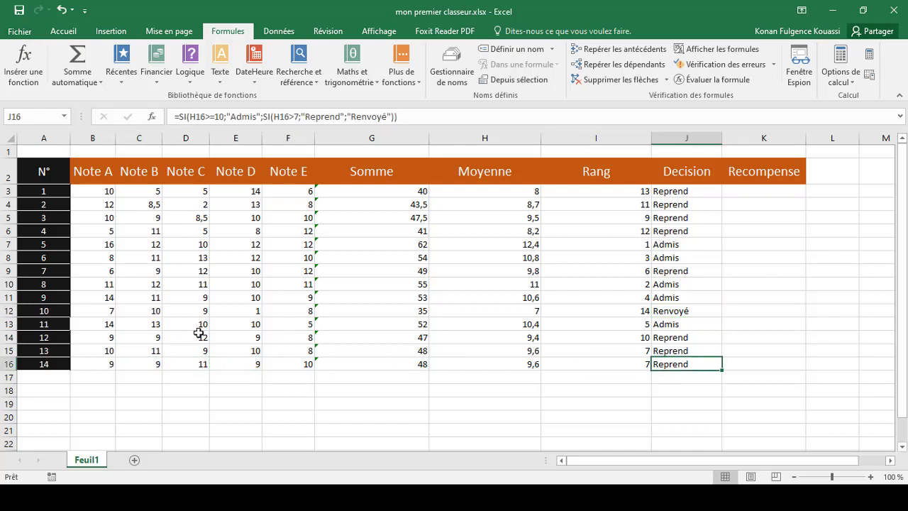
click(176, 363)
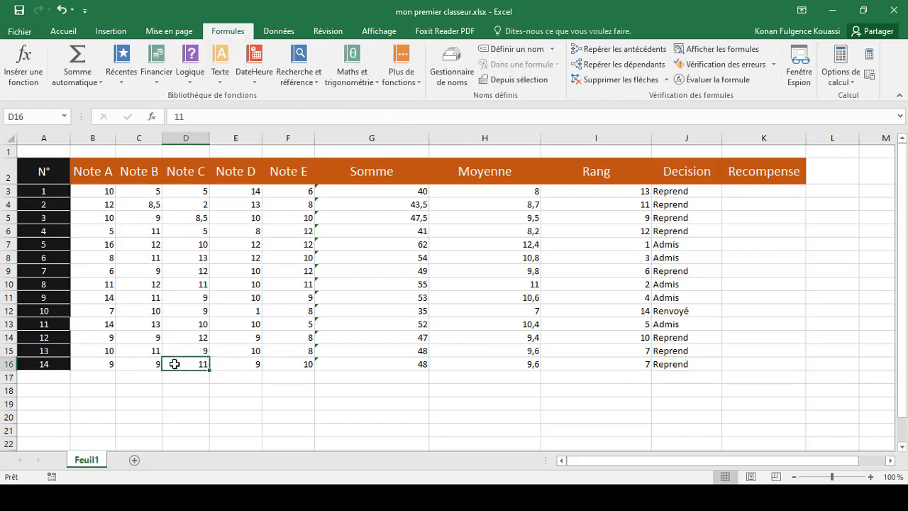
double_click(217, 365)
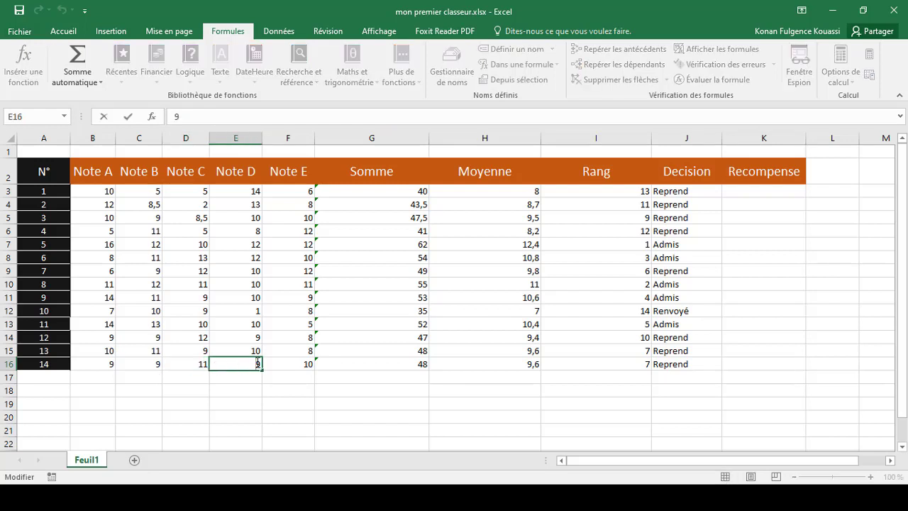
key(BackSpace)
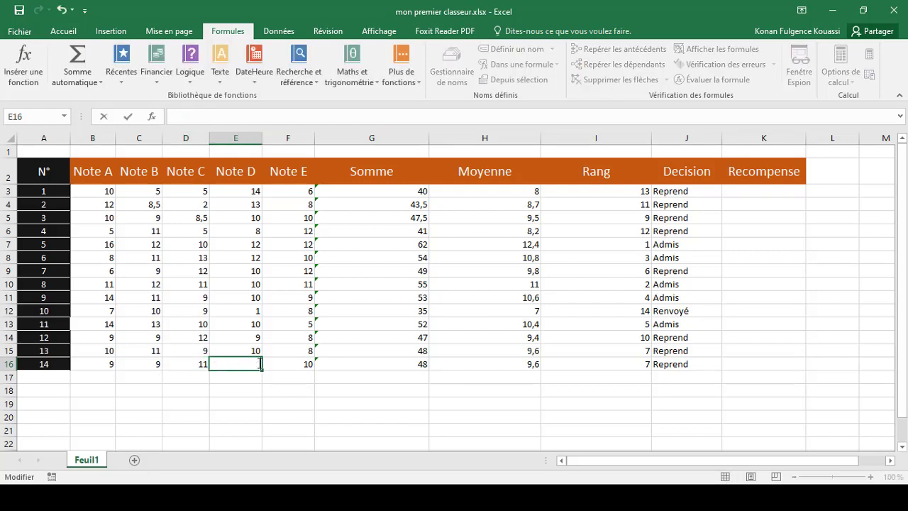
text(1)
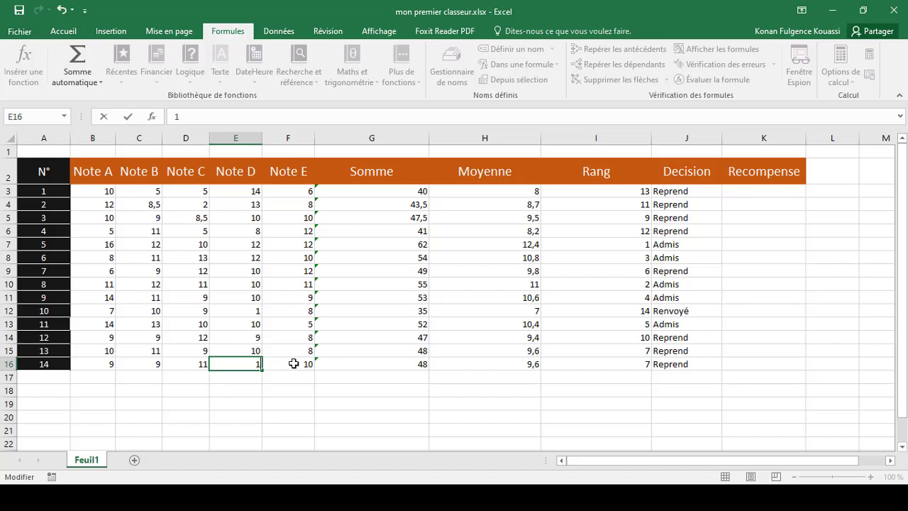
click(293, 363)
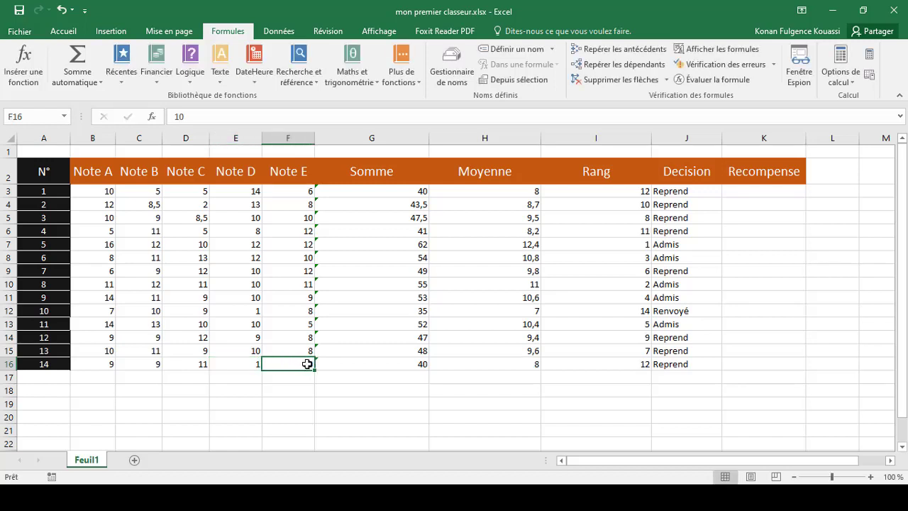
- Set student 14's Note E in F16 to 1 and check the decision in J16
double_click(309, 363)
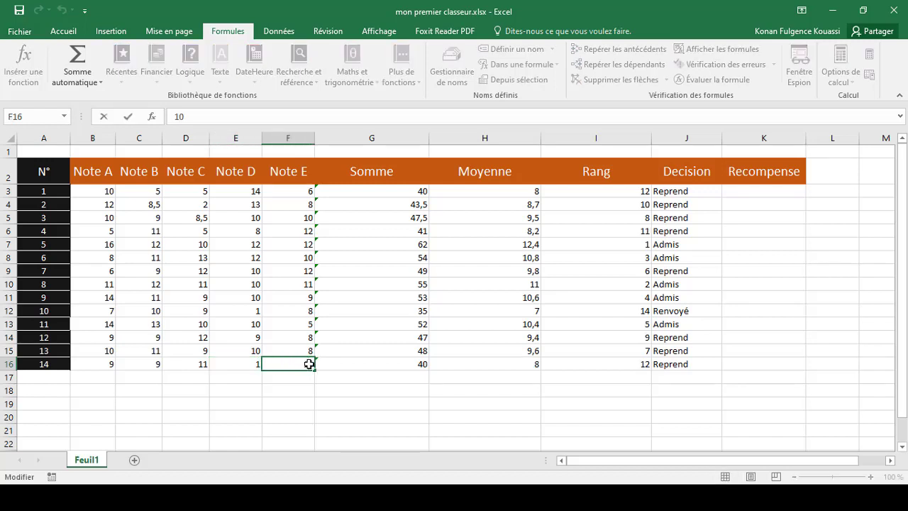
key(BackSpace)
key(BackSpace)
text(1)
click(387, 350)
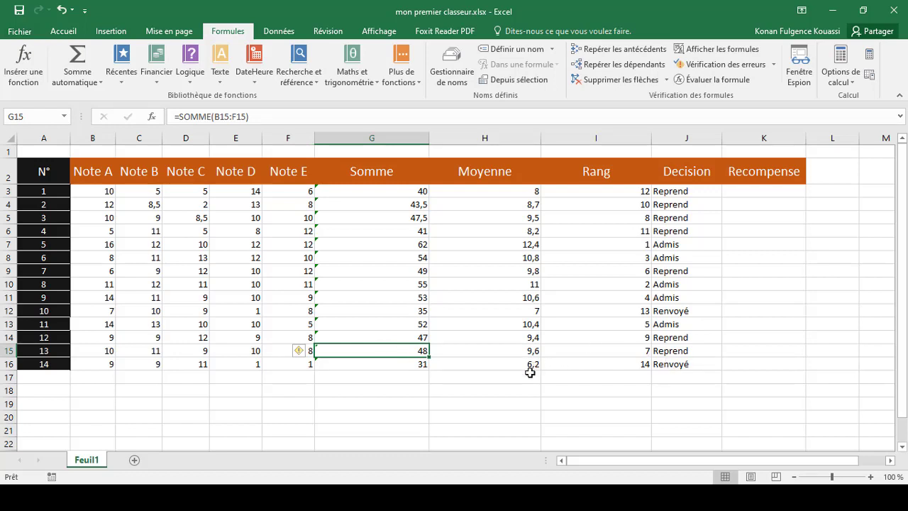
click(671, 364)
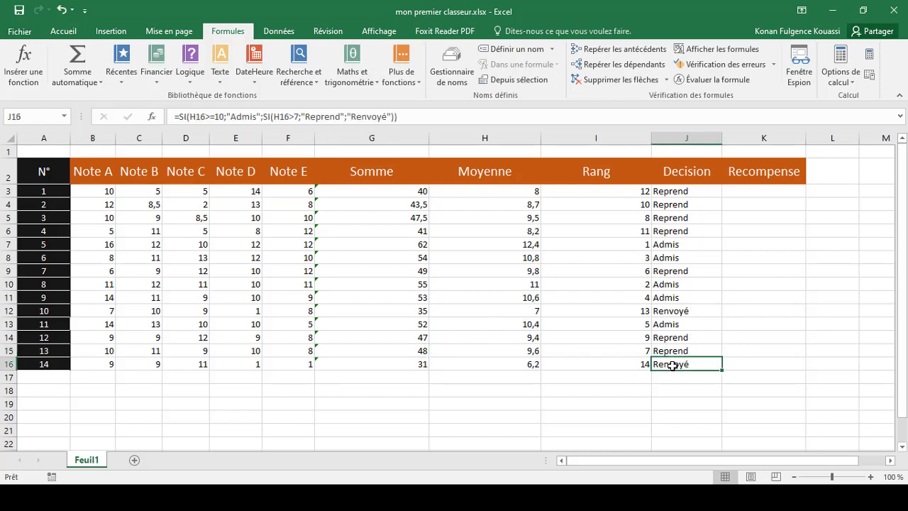
- Undo the grade changes in F16, E16 and E12 and the fill of the Decision column below J3
key(ctrl+z)
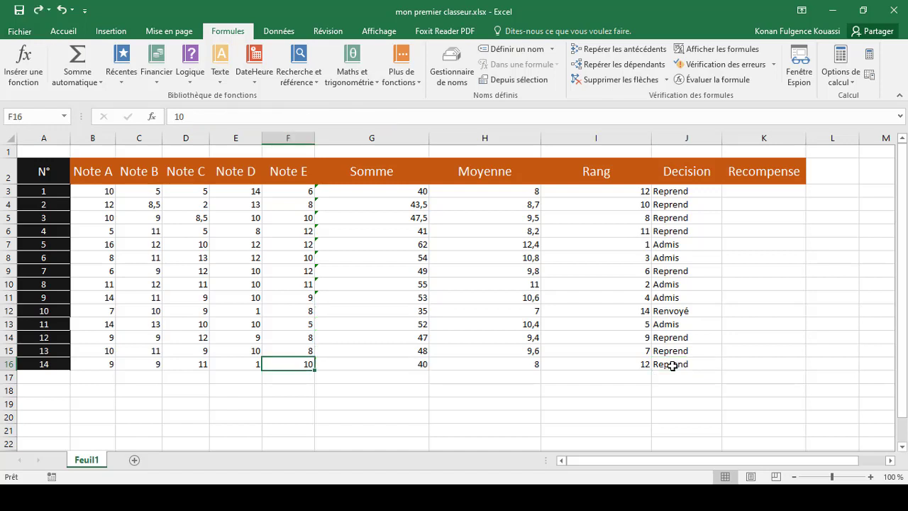
key(ctrl+z)
key(ctrl+z)
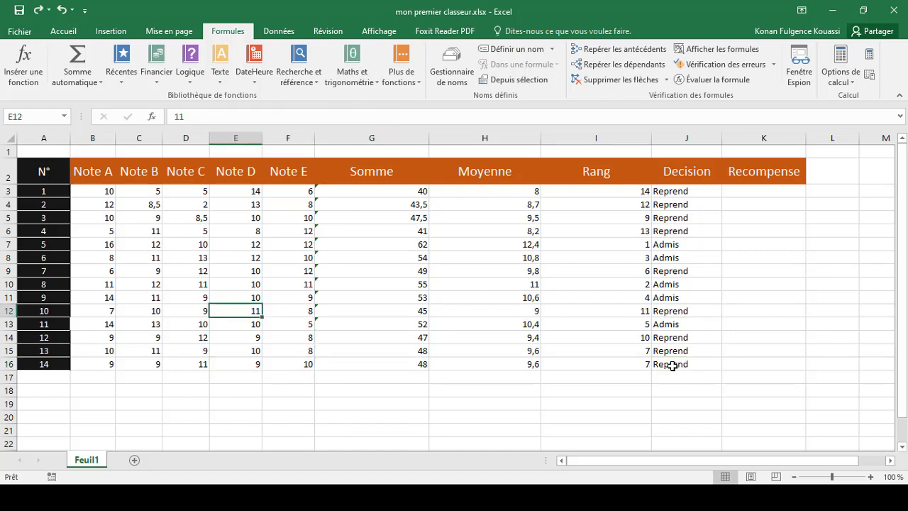
key(ctrl+z)
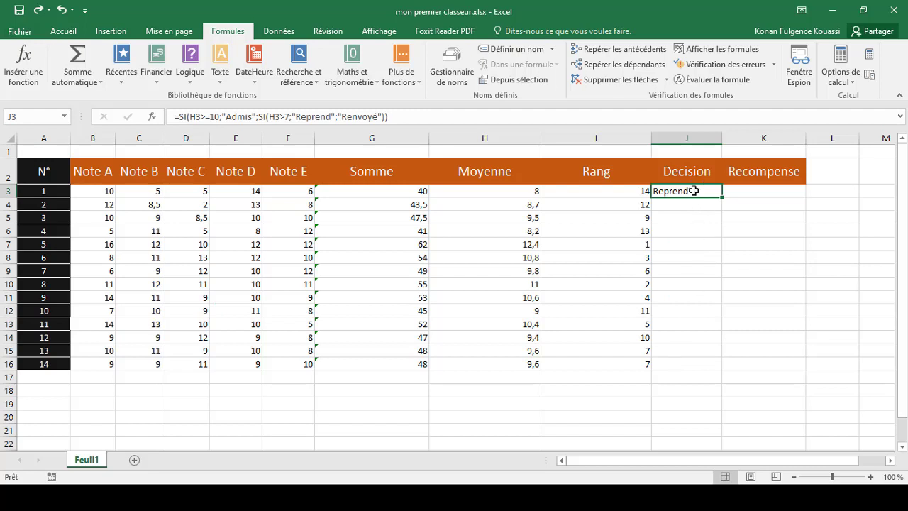
- Undo the formula entry in J3 and begin a new SI formula there with the test H3>=10
key(ctrl+z)
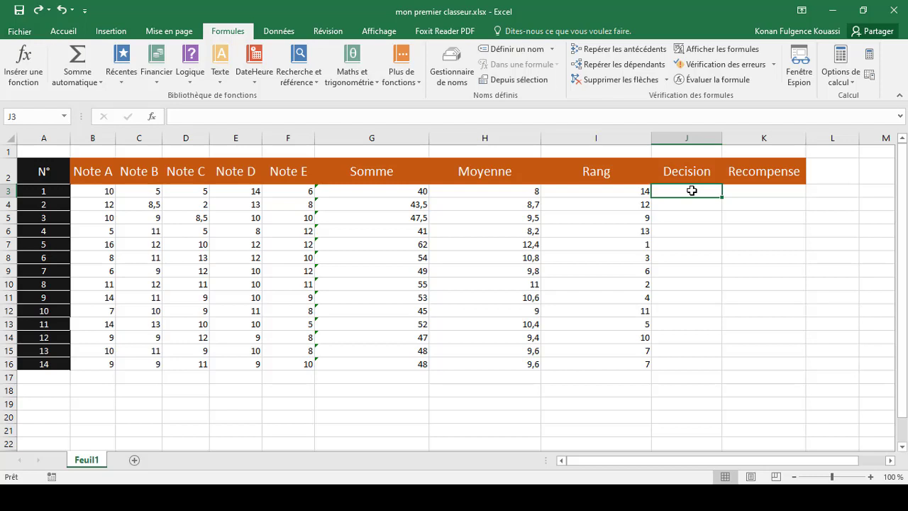
text(=si)
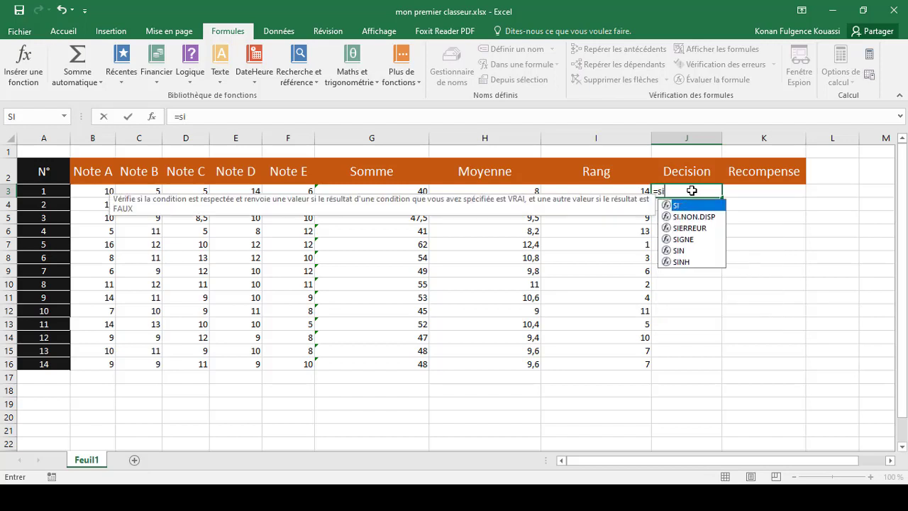
text(()
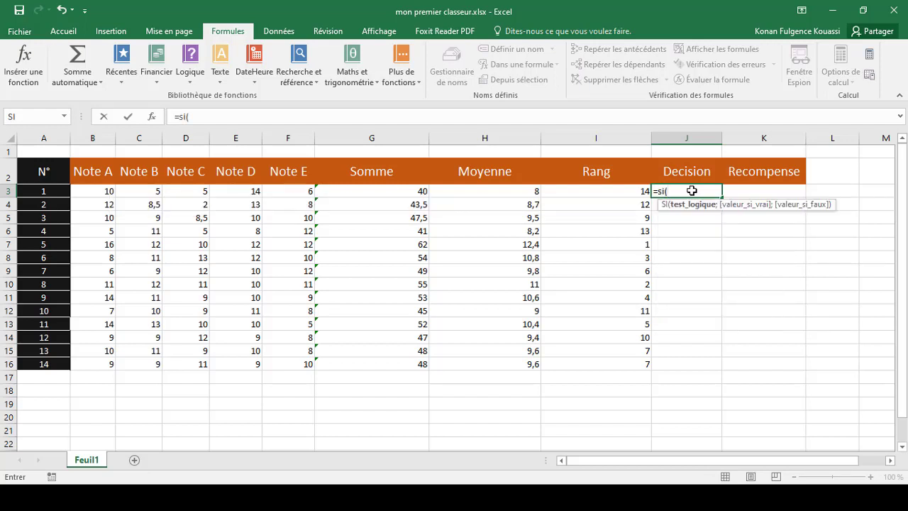
text(H)
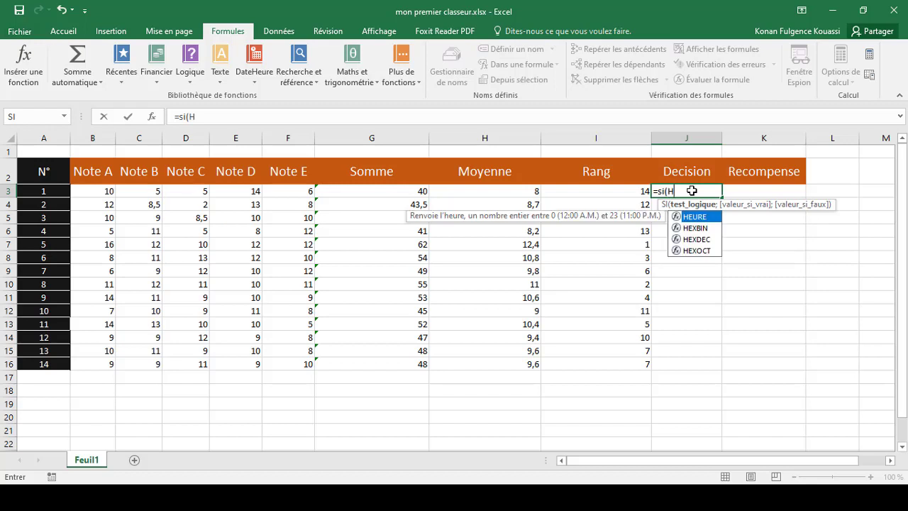
text(3>)
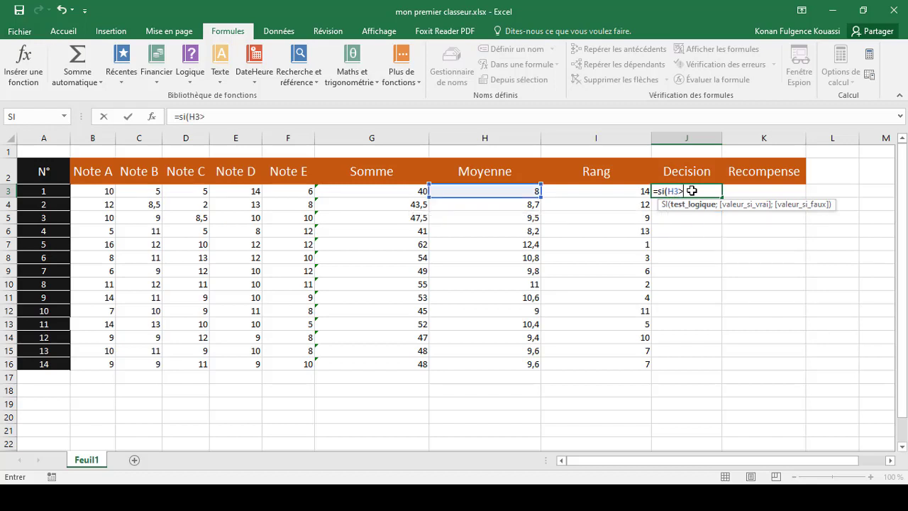
text(=10;)
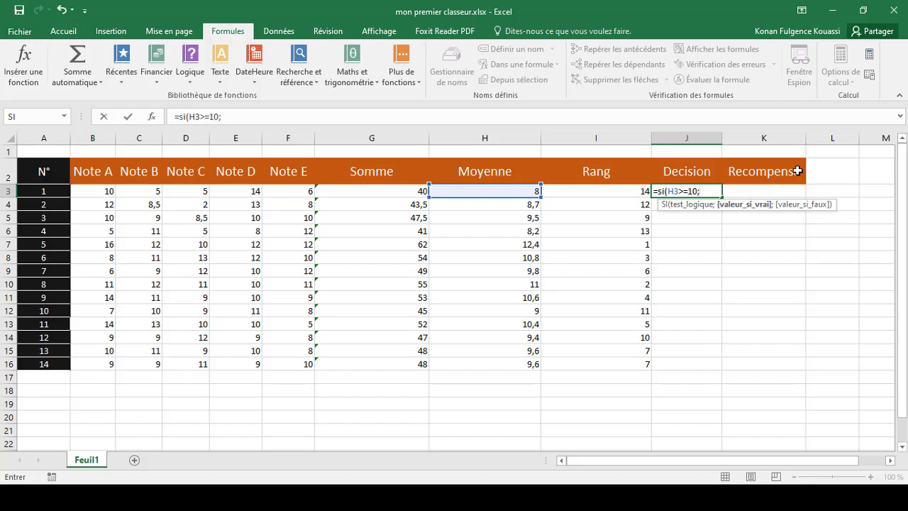
text(")
key(Left)
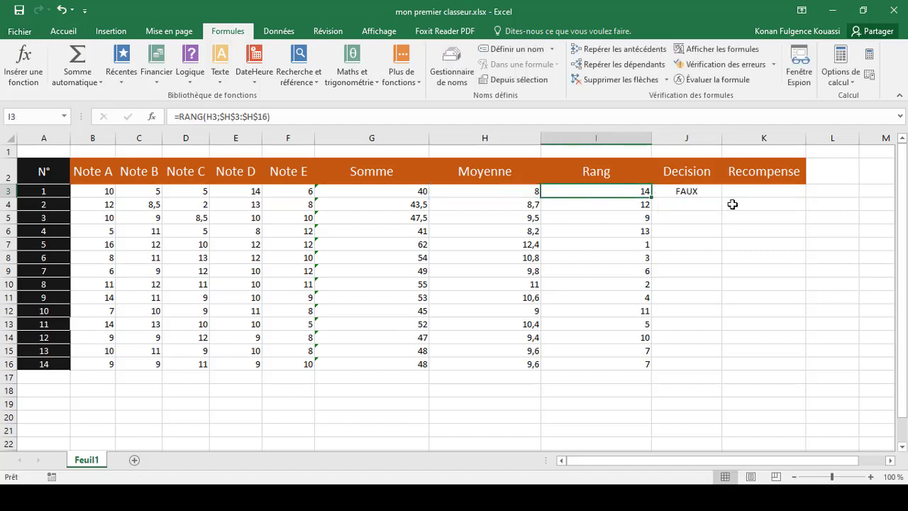
- Add "Admis" as the value if true in J3's SI formula, followed by a separator for the value if false
double_click(702, 191)
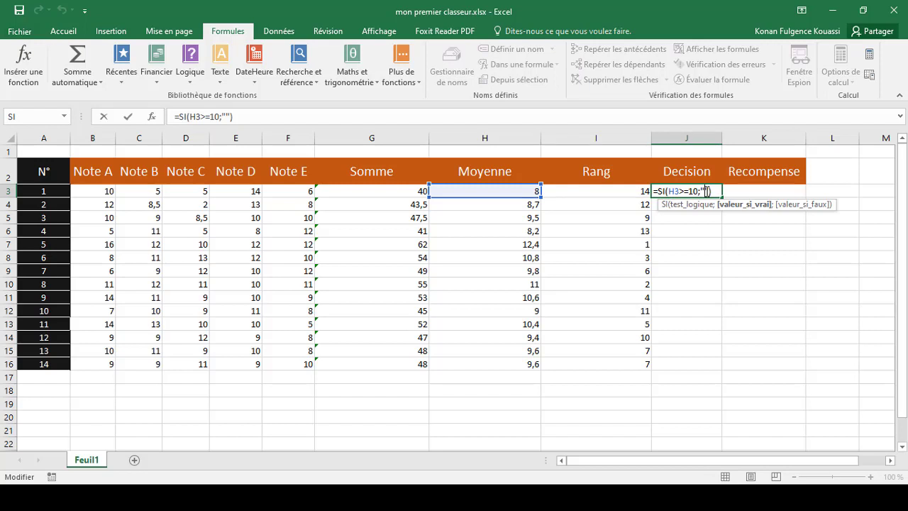
click(707, 191)
text(Admis)
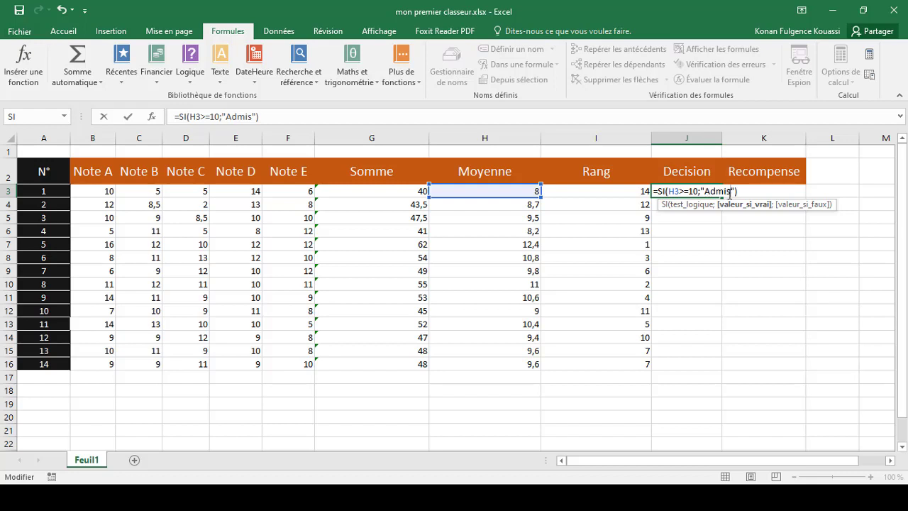
click(735, 191)
text(;)
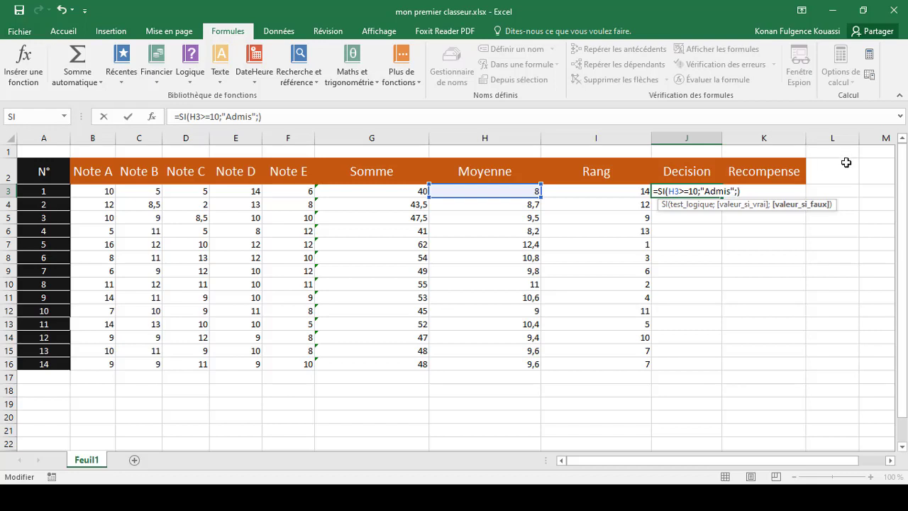
- Nest a second SI with the test H3>7 as the value if false in J3's formula
text(si)
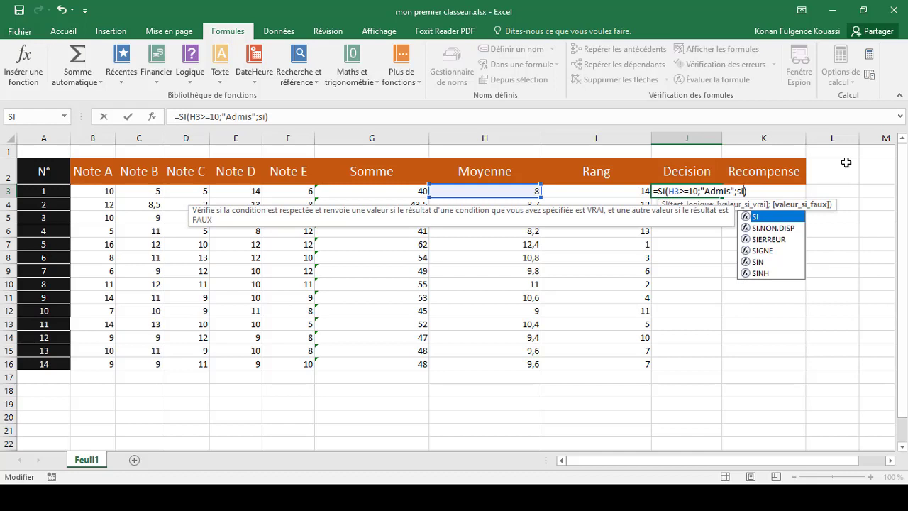
text(()
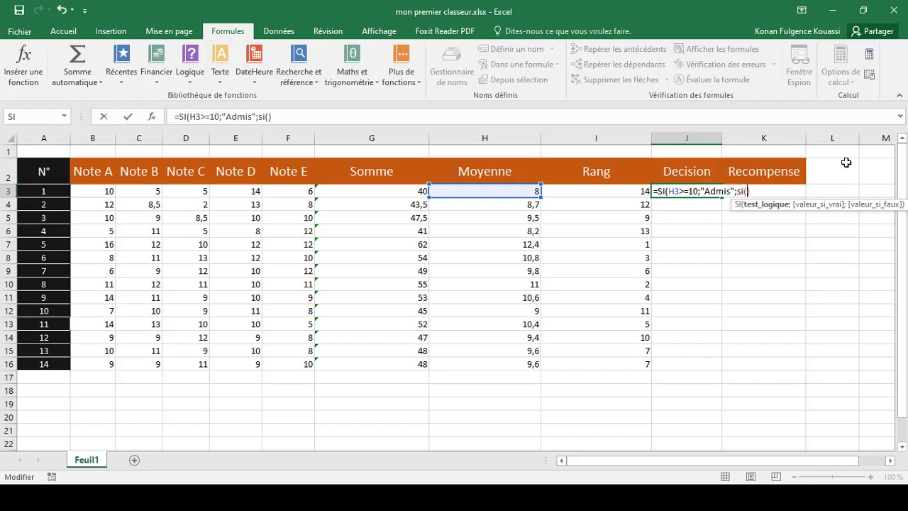
text()))
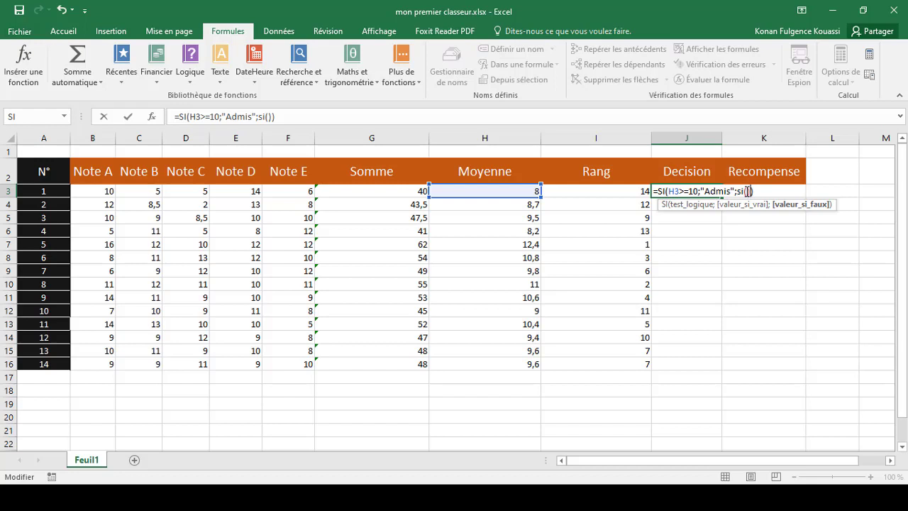
click(749, 191)
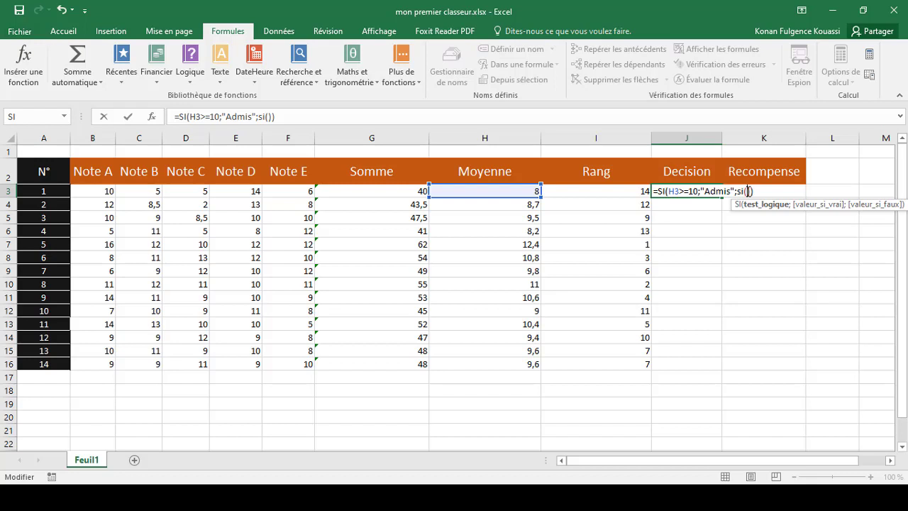
text(H3)
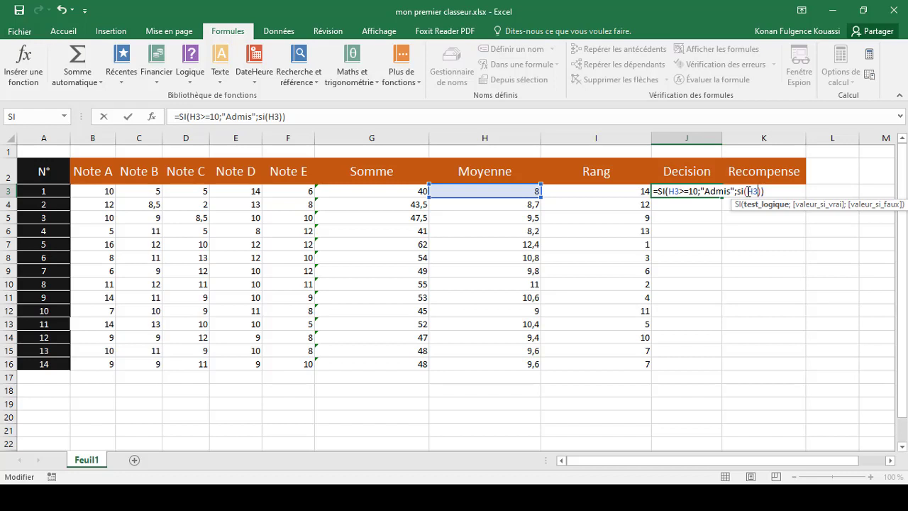
text(<)
key(BackSpace)
text(>7)
text(;)
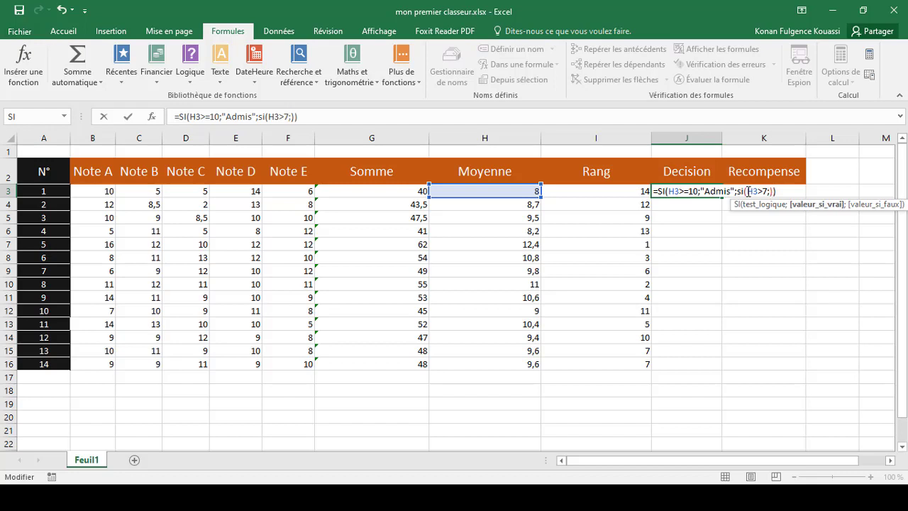
- Make the nested SI return "Reprend" if true and "Renvoyé" if false, and enter the finished formula in J3
text(""Reprend)
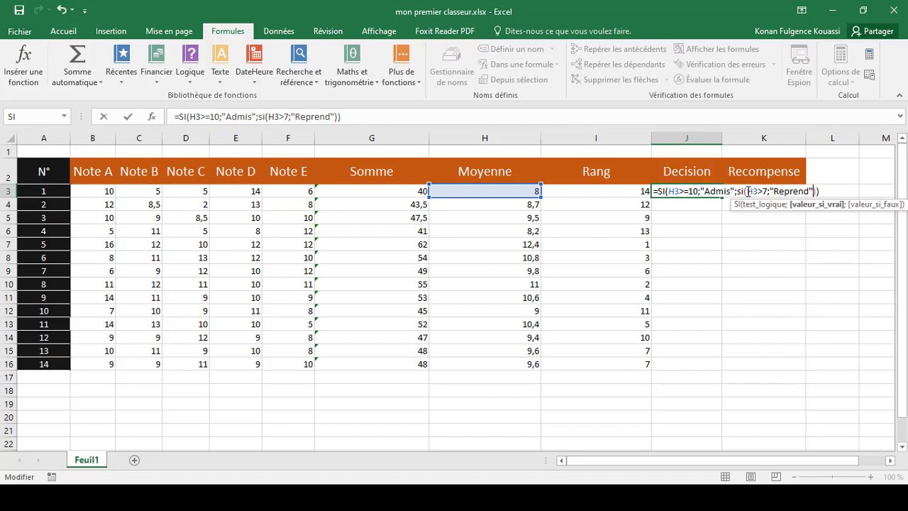
text(;)
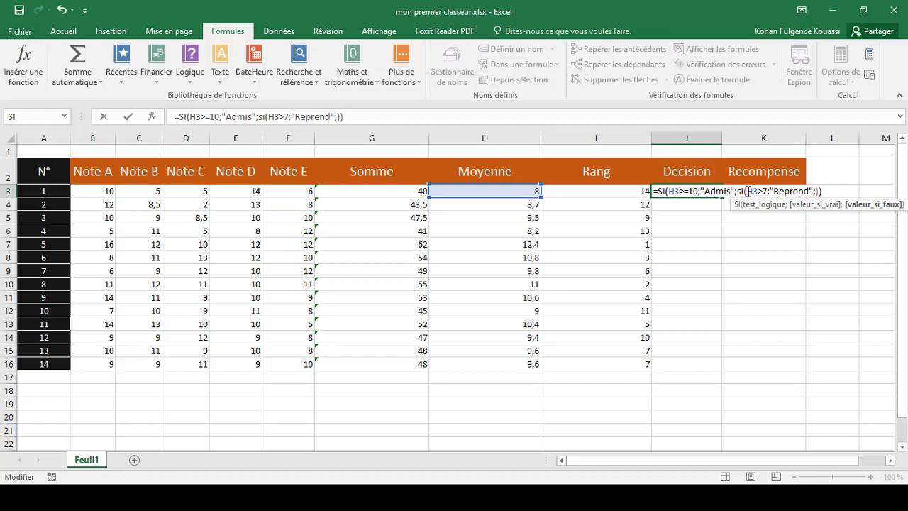
text(""Renvo)
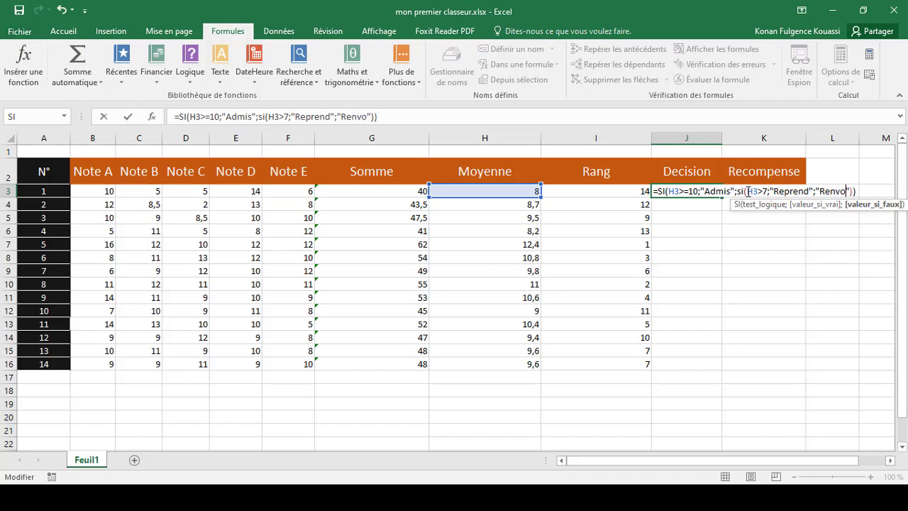
text(yé)
drag(770, 191, 711, 193)
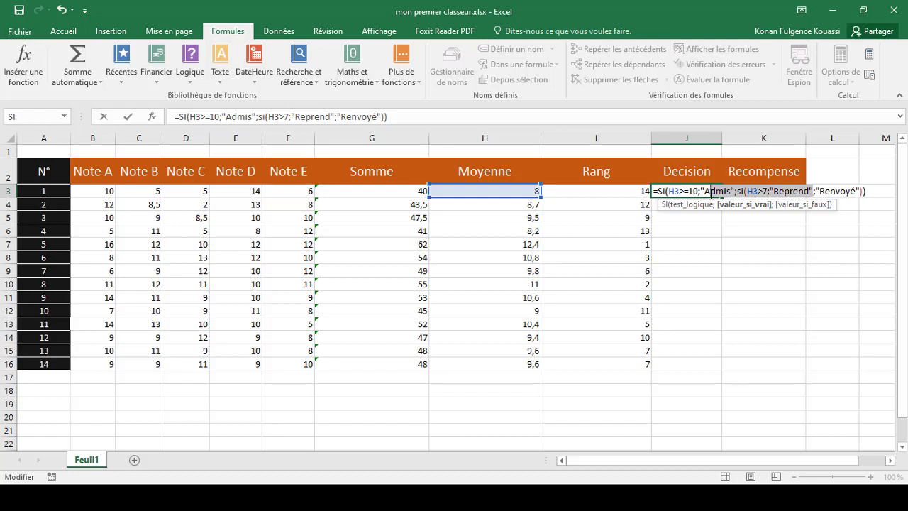
key(Return)
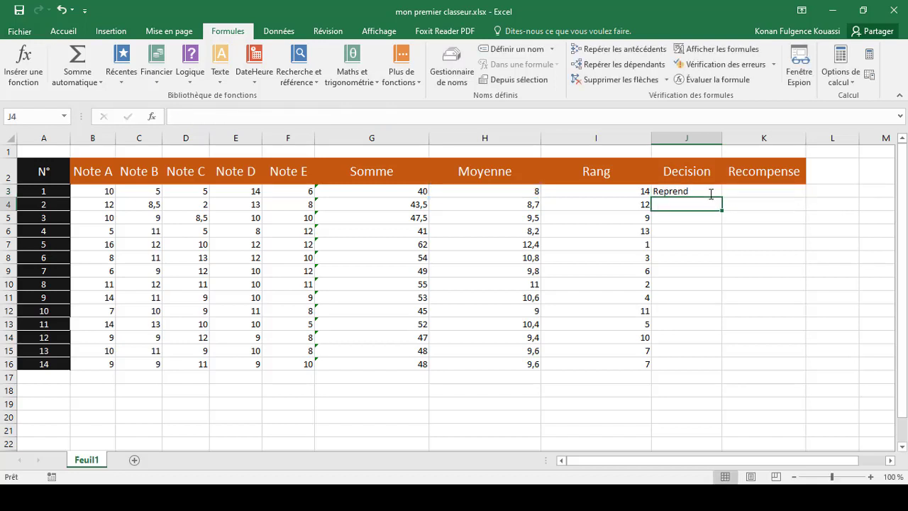
- Fill the Decision formula from J3 down to J16
click(709, 193)
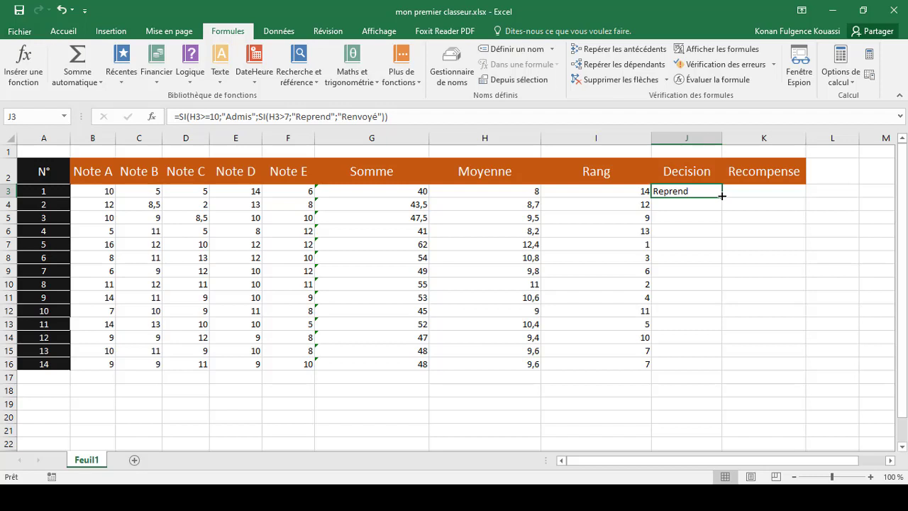
drag(722, 198, 718, 368)
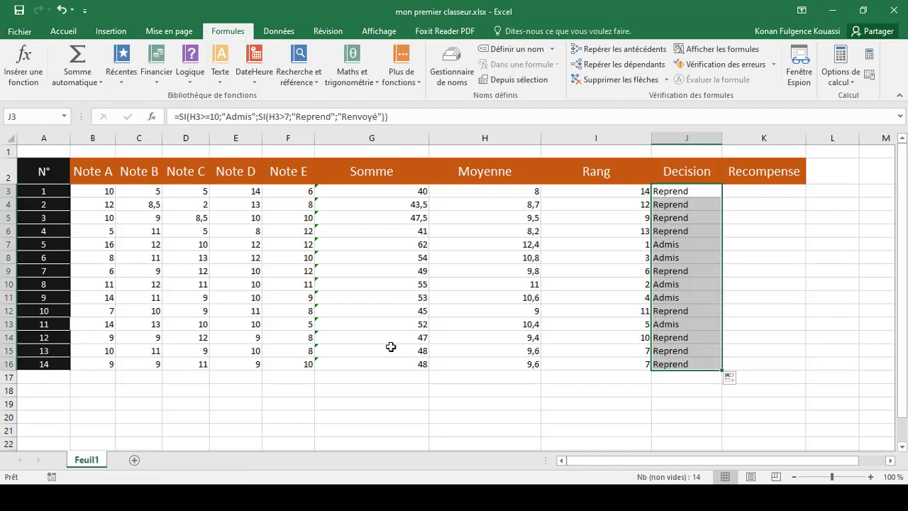
- Set student 14's Note D in E16 to 1
click(260, 363)
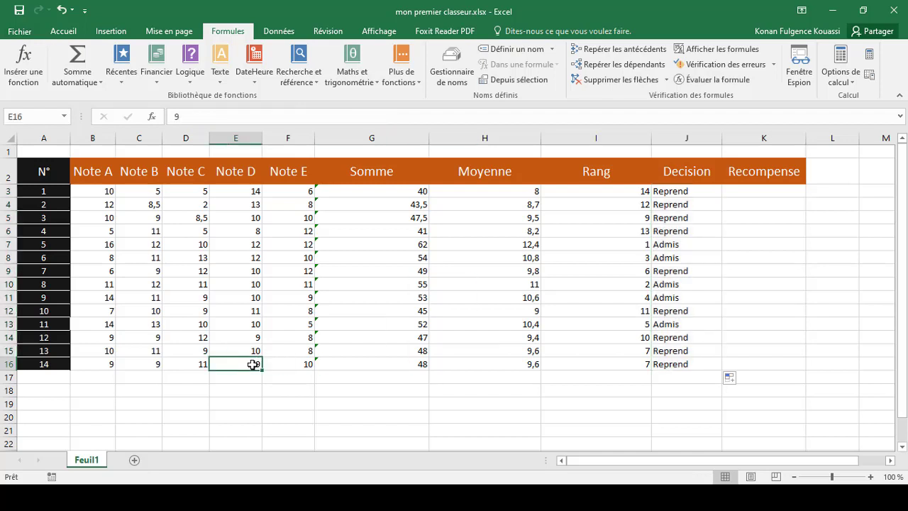
double_click(257, 364)
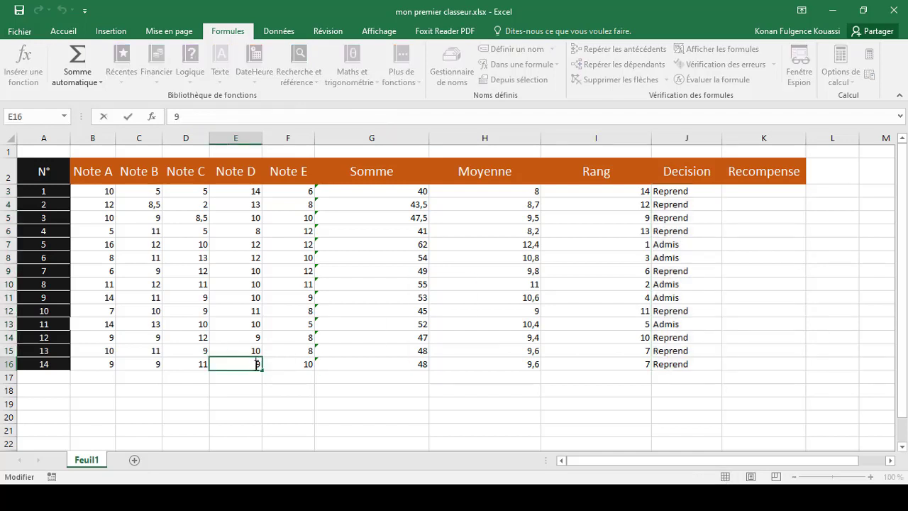
key(BackSpace)
text(1)
double_click(312, 365)
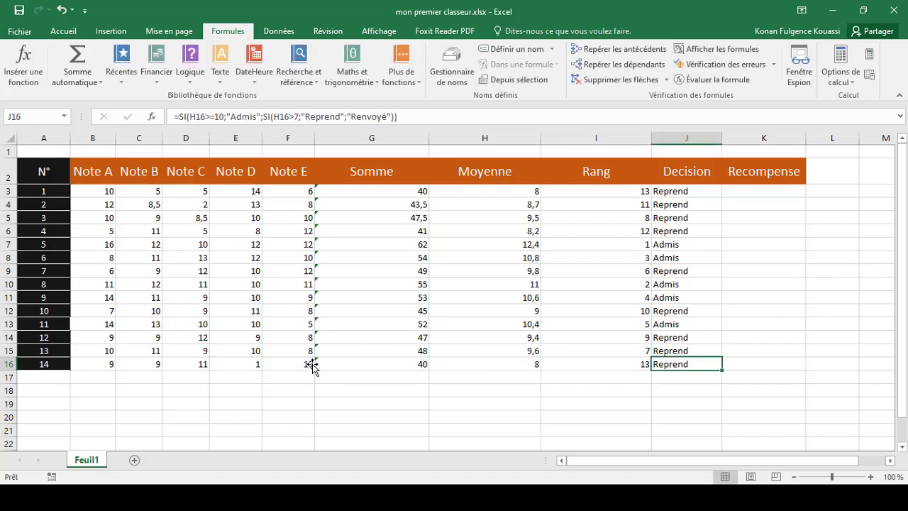
- Set student 14's Note E in F16 to 1 and check the average in H16 and the sum in G16
double_click(309, 364)
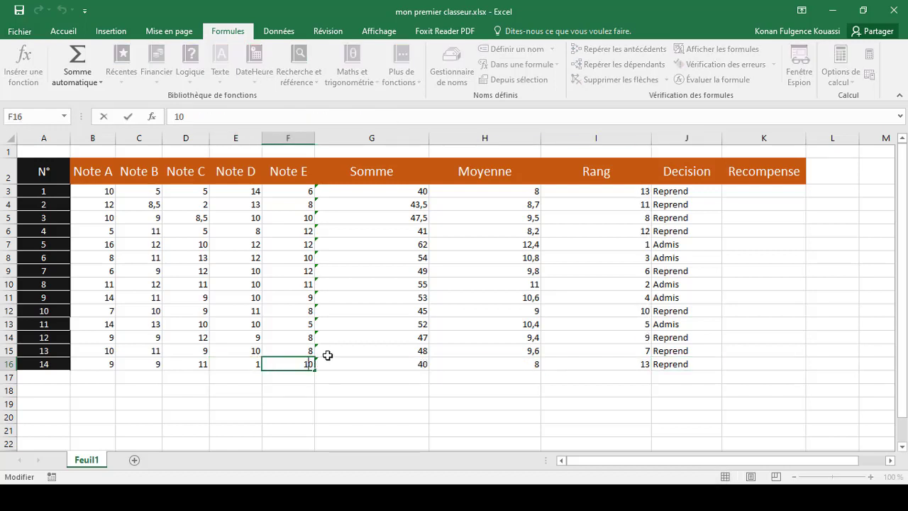
key(BackSpace)
click(327, 355)
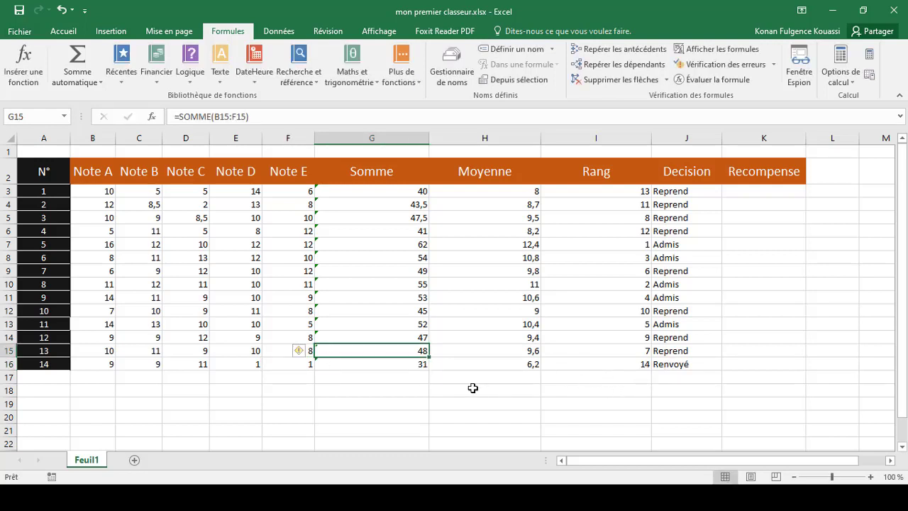
click(529, 362)
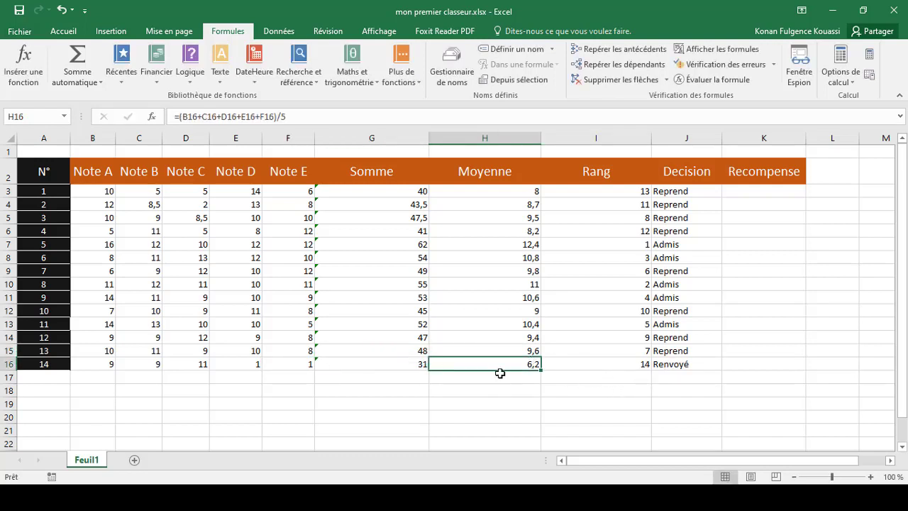
click(420, 298)
key(ctrl+Down)
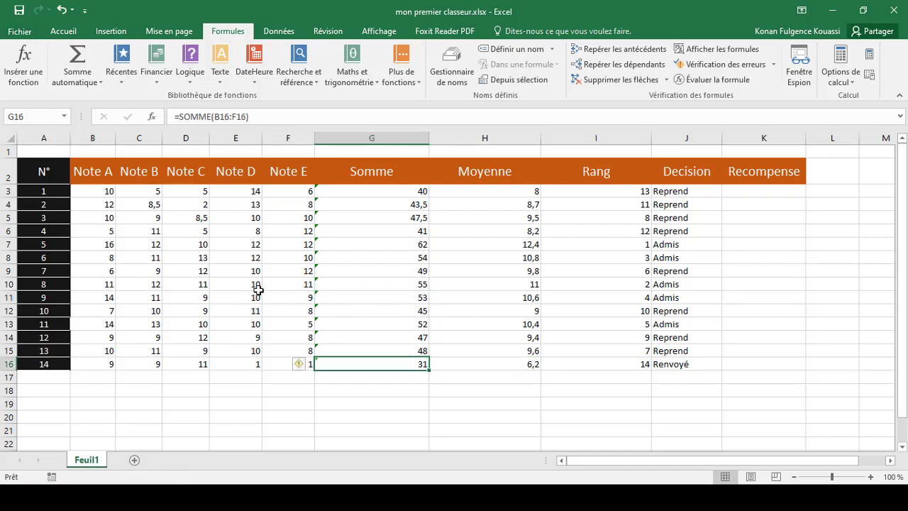
click(203, 350)
click(201, 297)
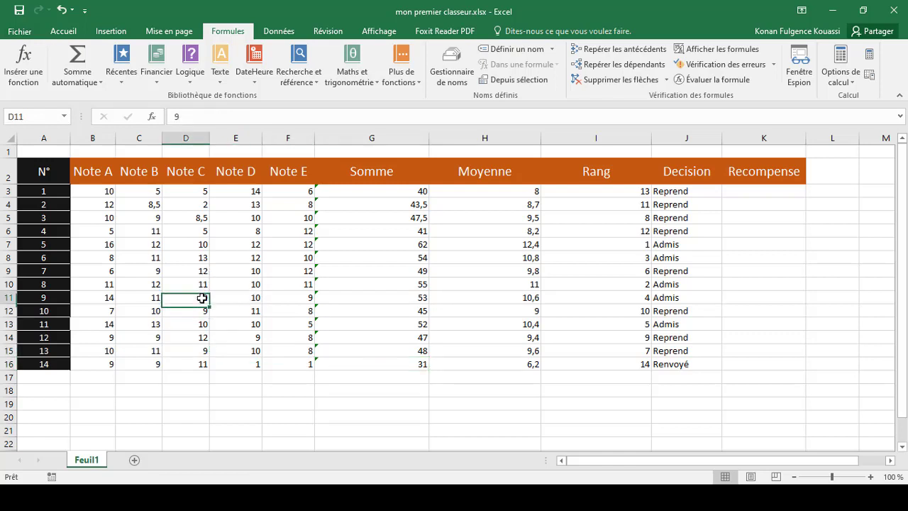
click(203, 231)
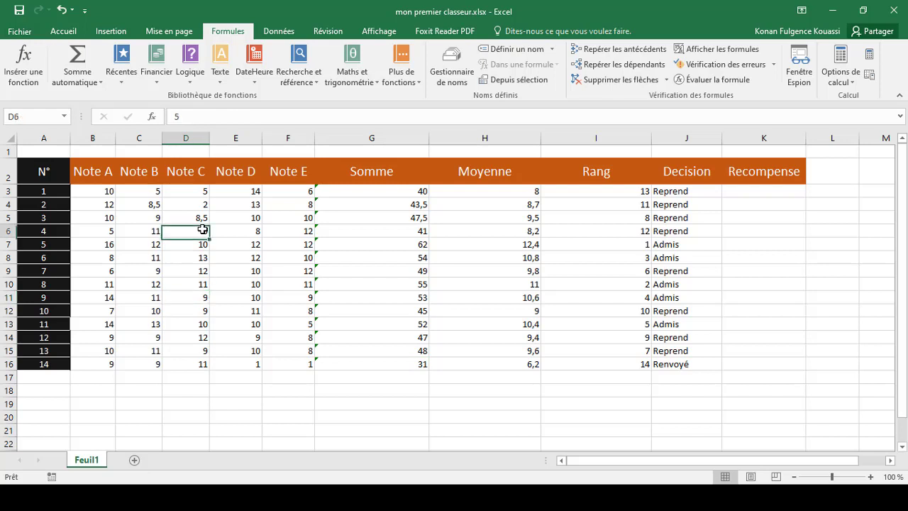
click(204, 253)
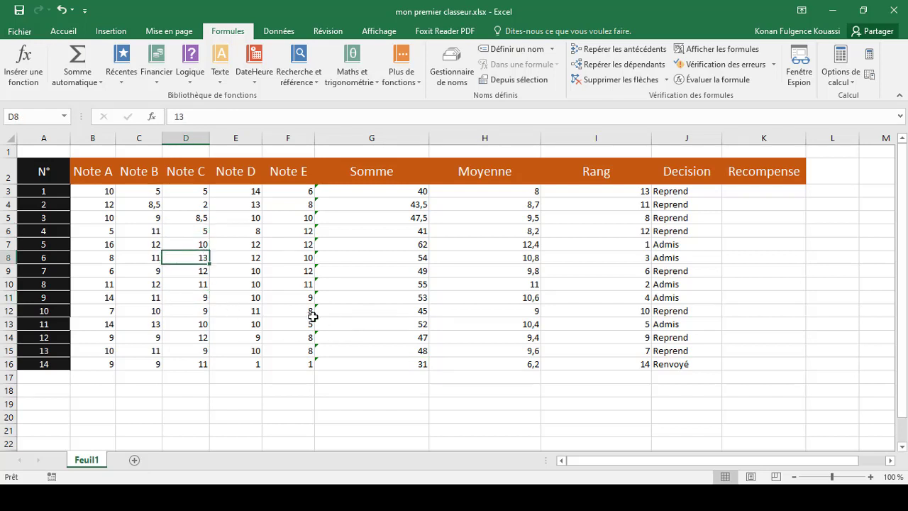
- Set student 10's Note D in E12 to 1
double_click(257, 310)
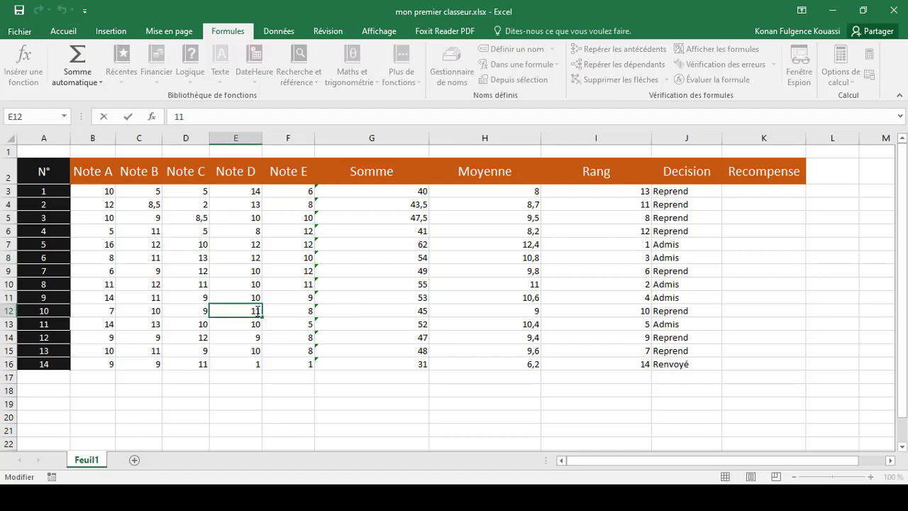
key(BackSpace)
click(161, 317)
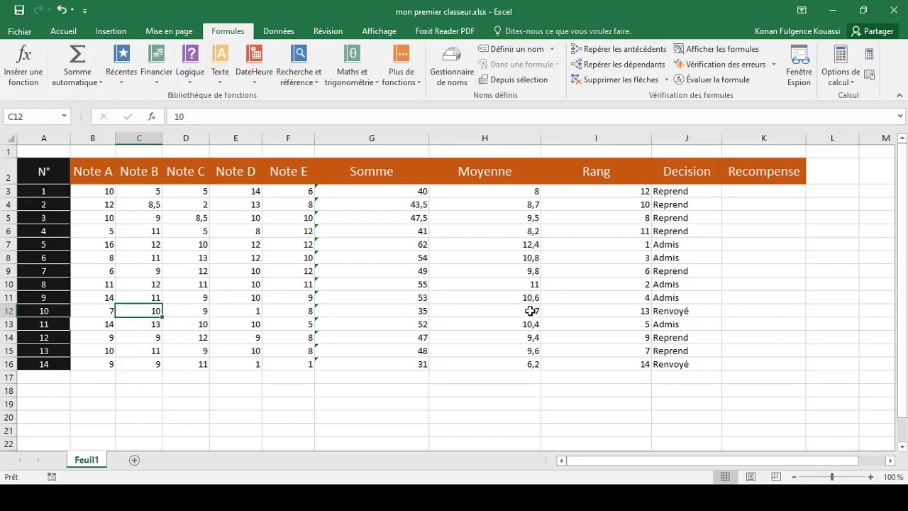
- Start an SI formula in Recompense cell K3 with the condition H3>14
click(760, 192)
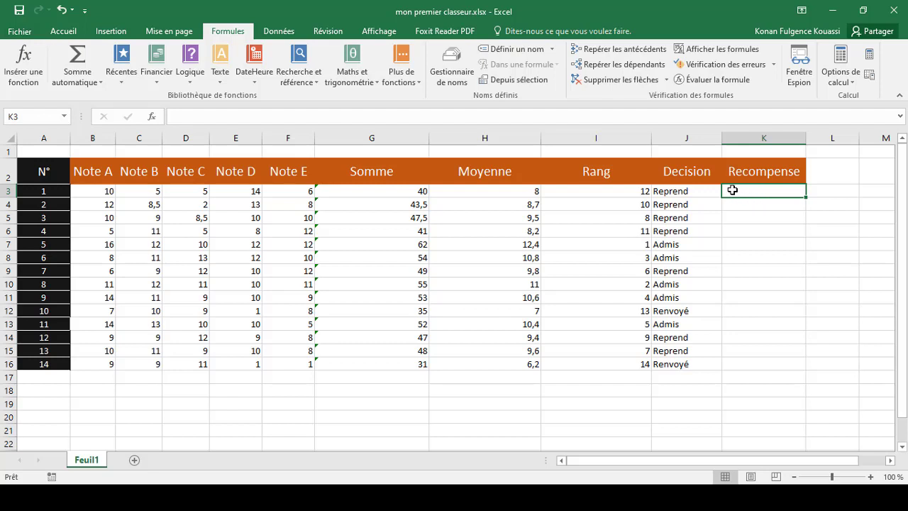
double_click(732, 190)
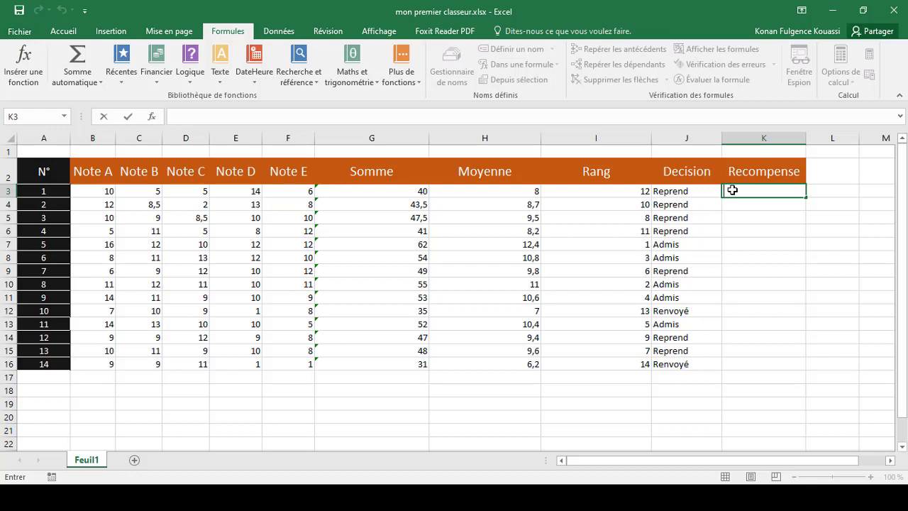
text(=si)
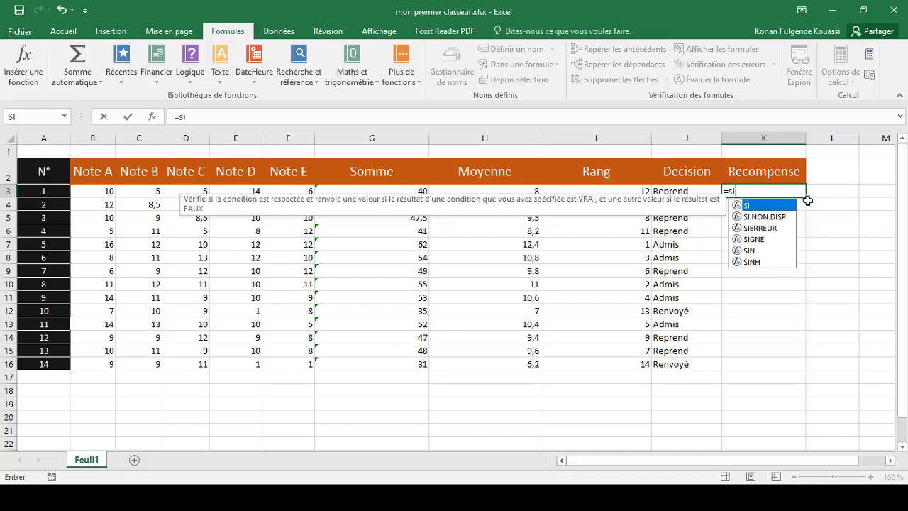
text(()
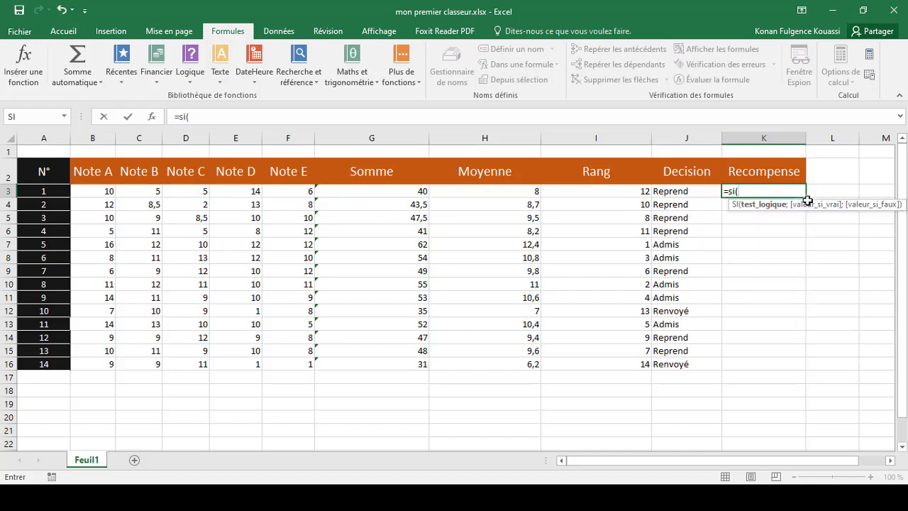
text())
key(Return)
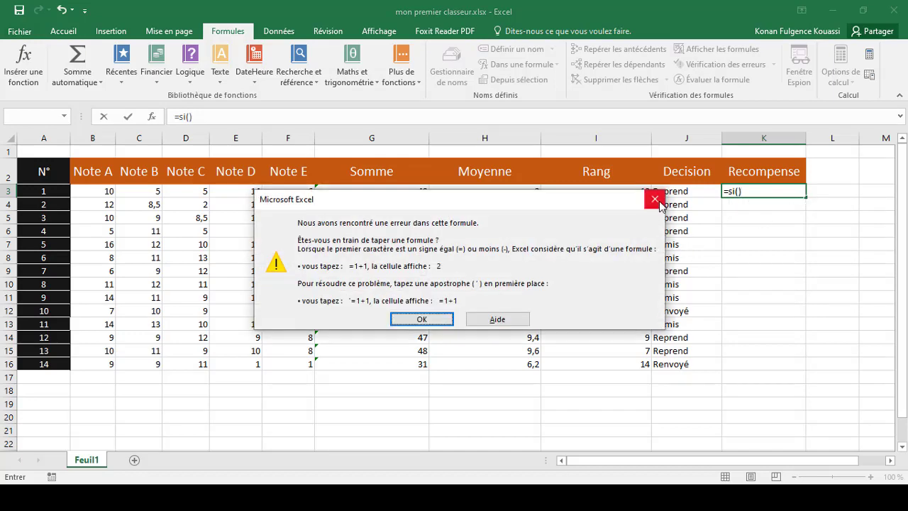
key(Return)
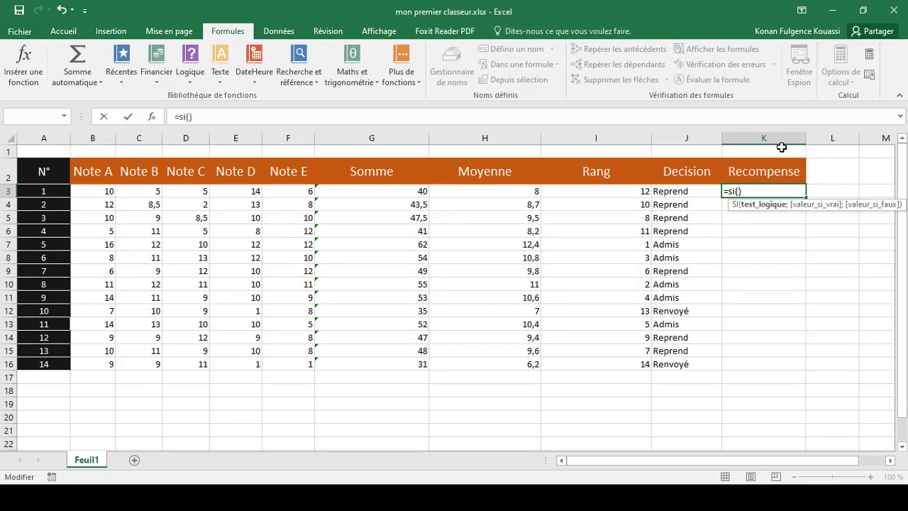
text(H)
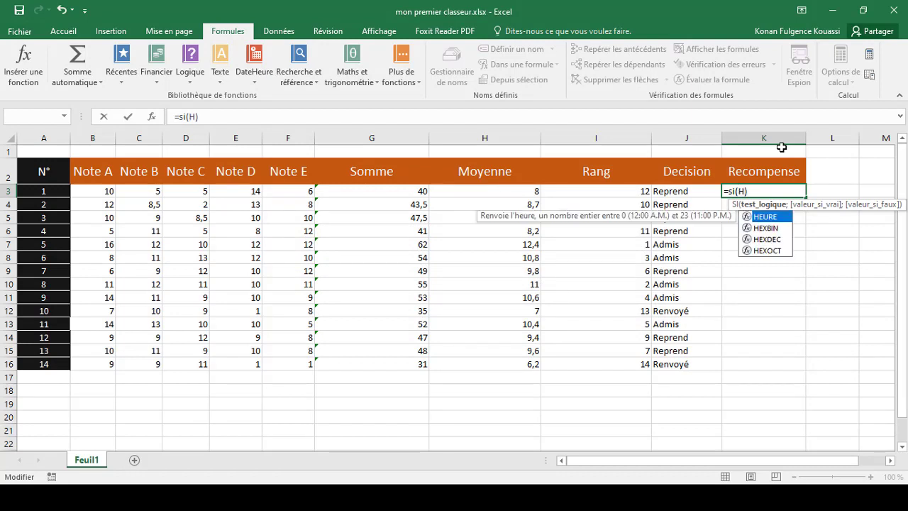
text(3)
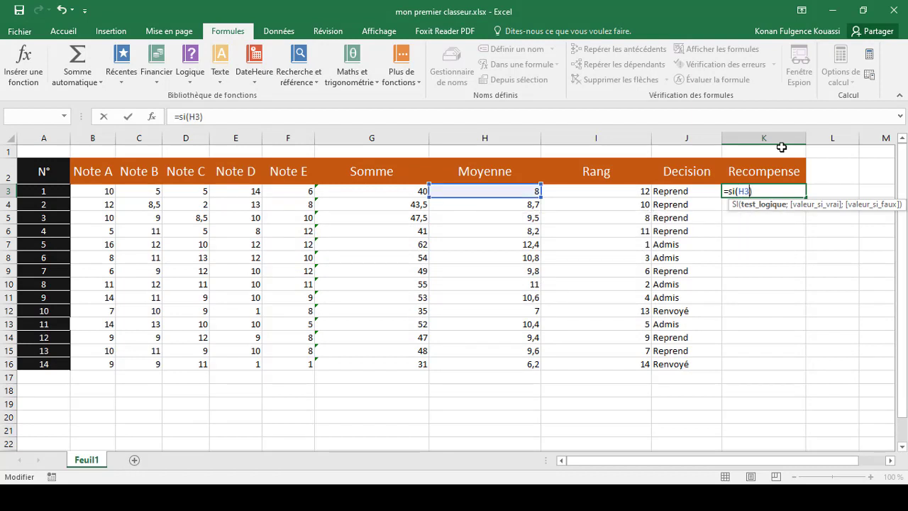
text(>14;)
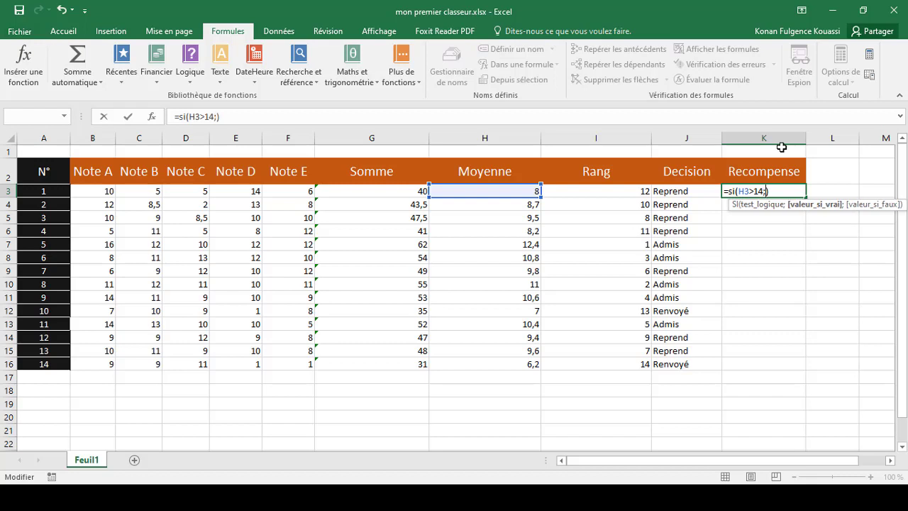
- Give "TH+F" as the true value of the H3>14 condition in the K3 formula
text(()
key(BackSpace)
text("")
key(Right)
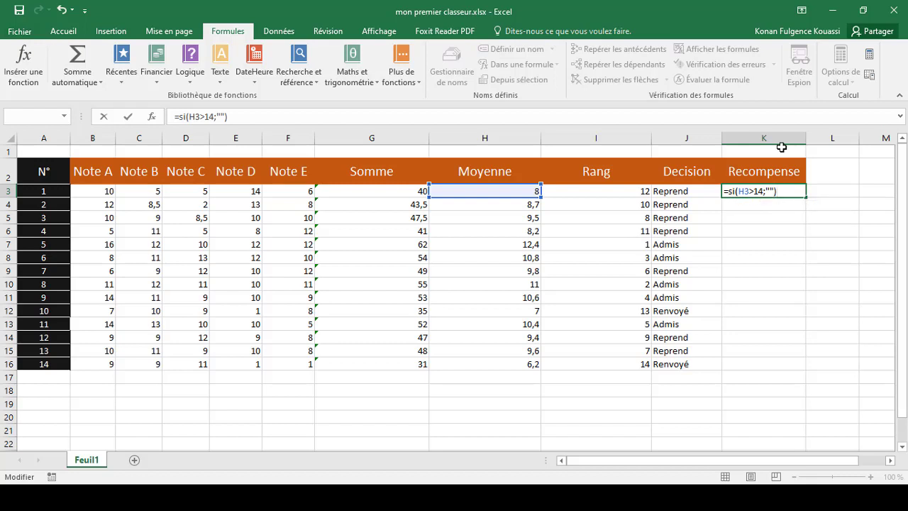
key(Left)
key(Left)
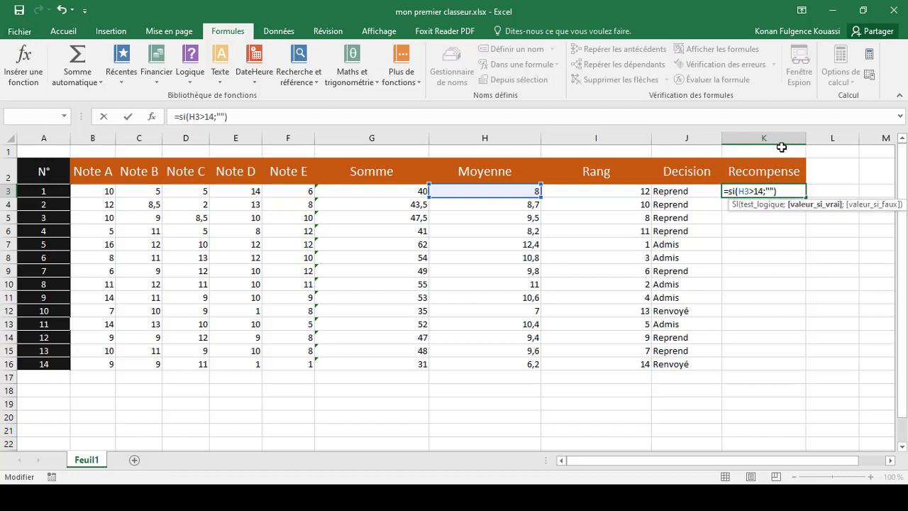
text(TH+F";)
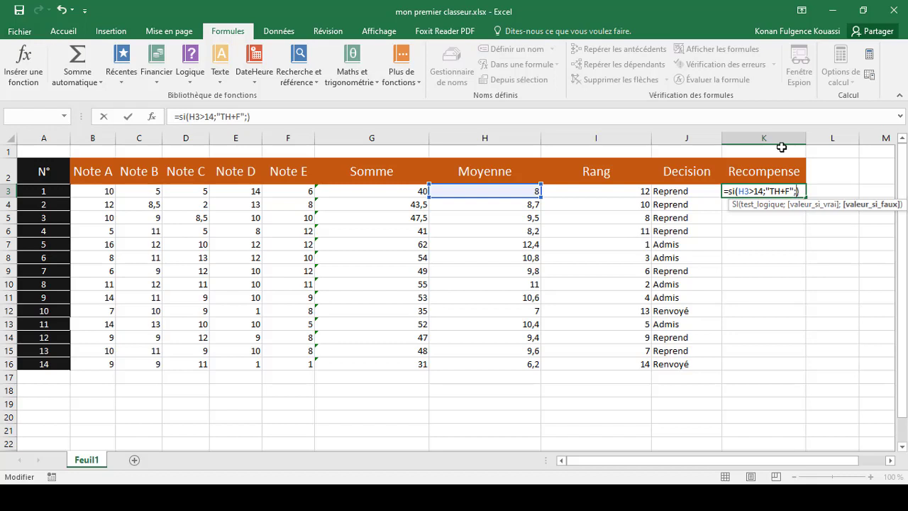
- Nest a second SI in the K3 formula that returns "TH" when H3>12
text(Si)
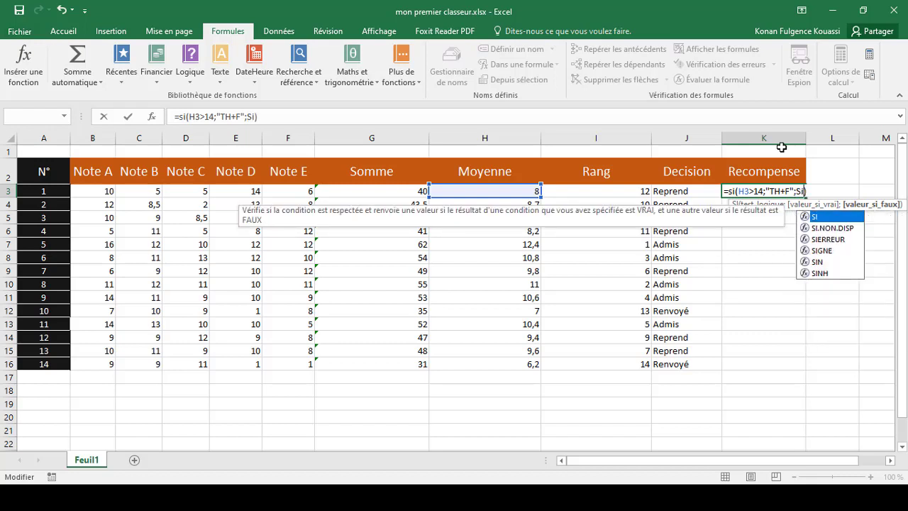
text(')
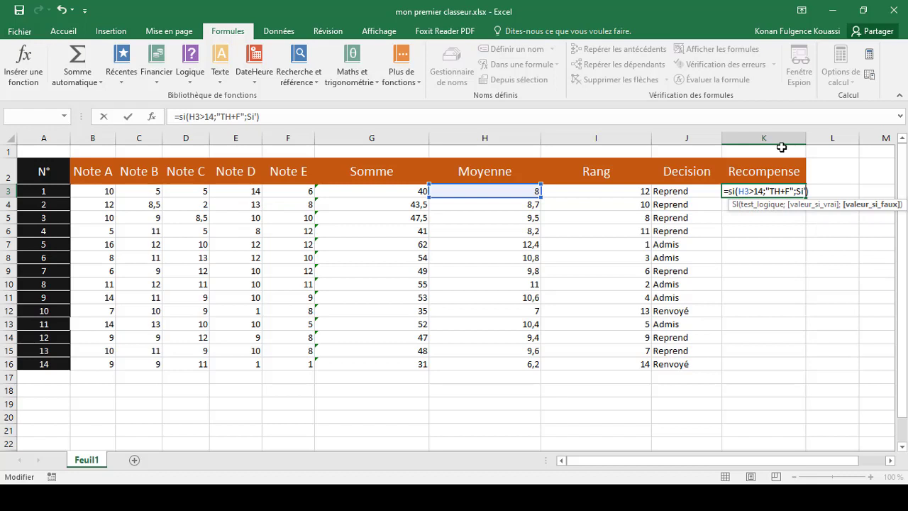
key(BackSpace)
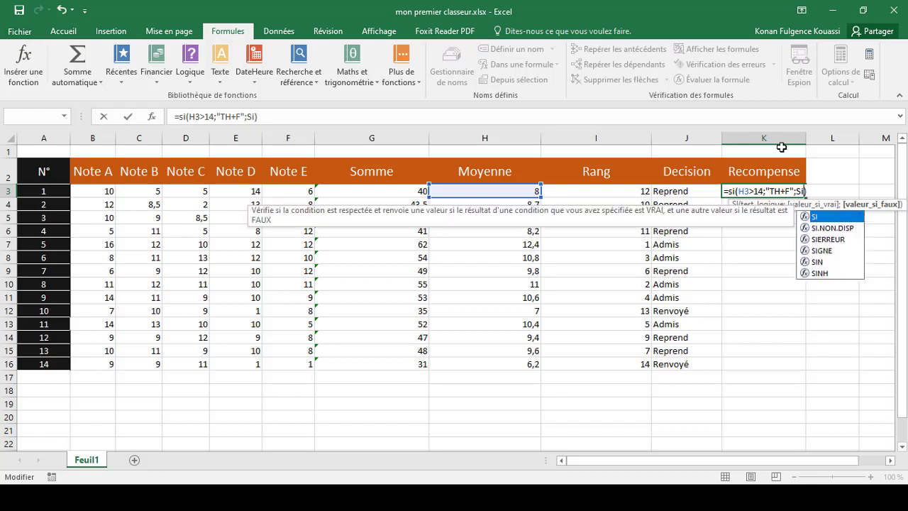
text(()
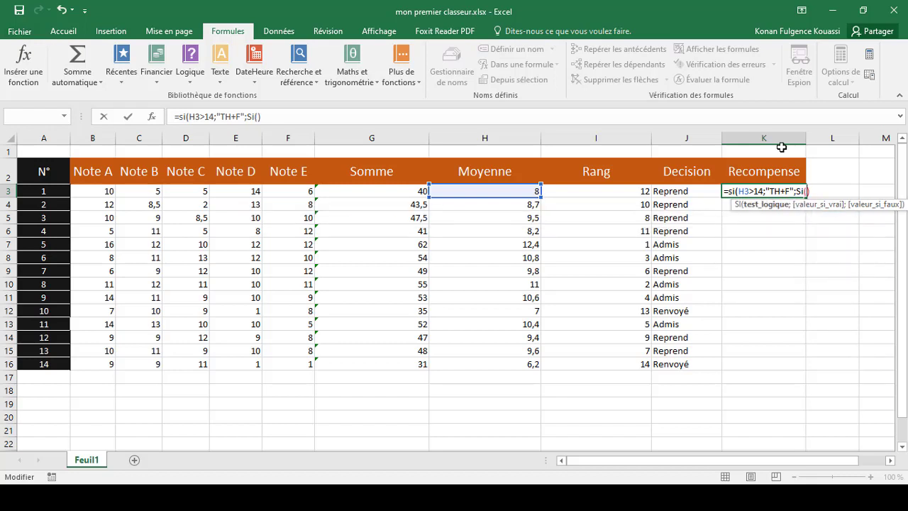
text(H3)
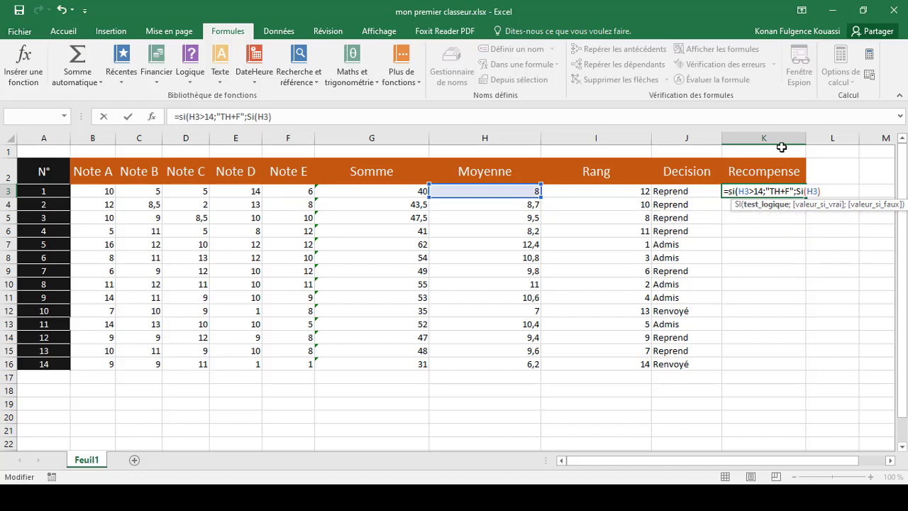
text(<)
key(BackSpace)
text(>12;)
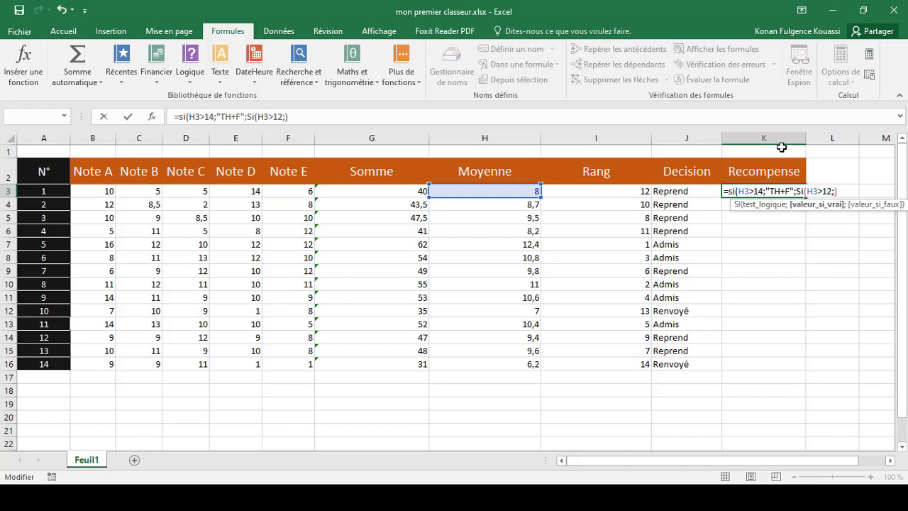
text("TH")
- Nest a third SI in the K3 formula that returns "passable" when H3<12
text(;si)
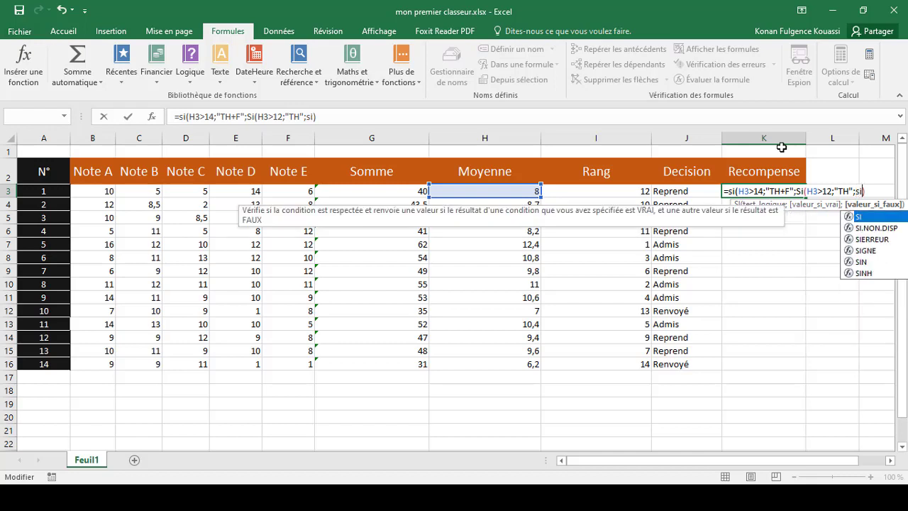
text(()
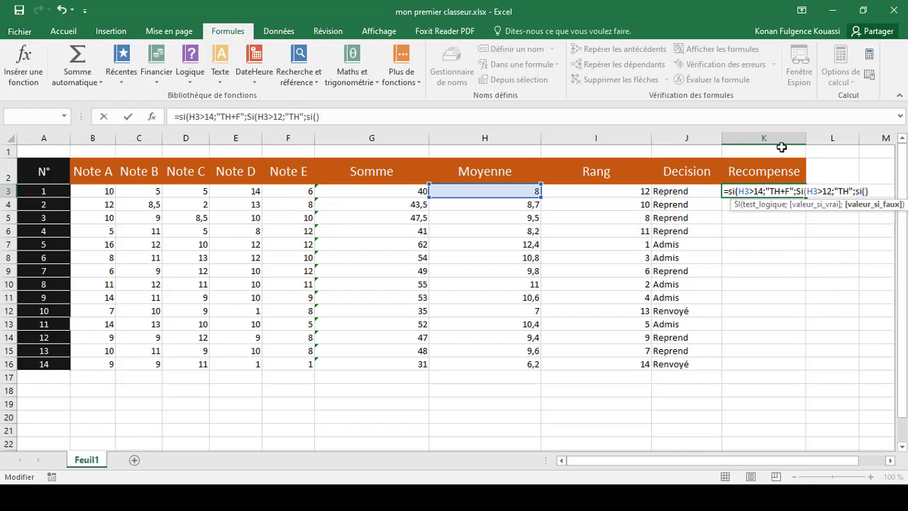
key(Left)
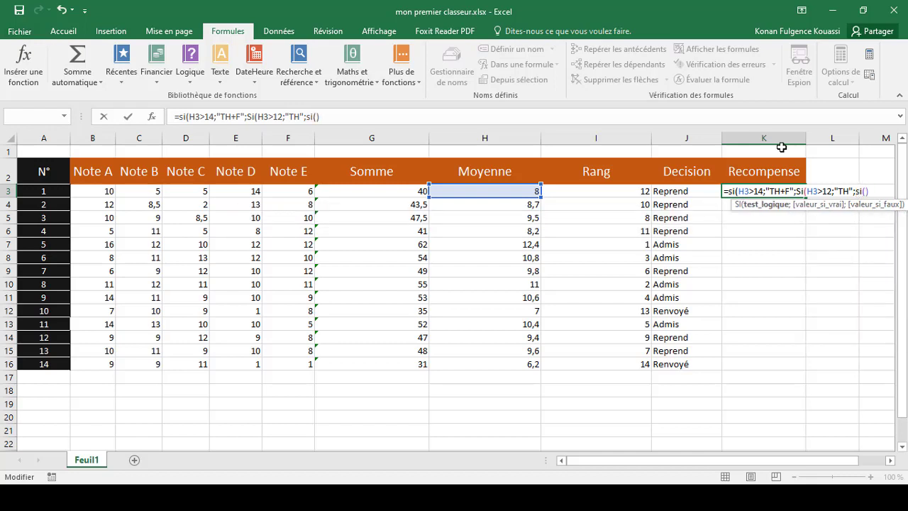
text(H)
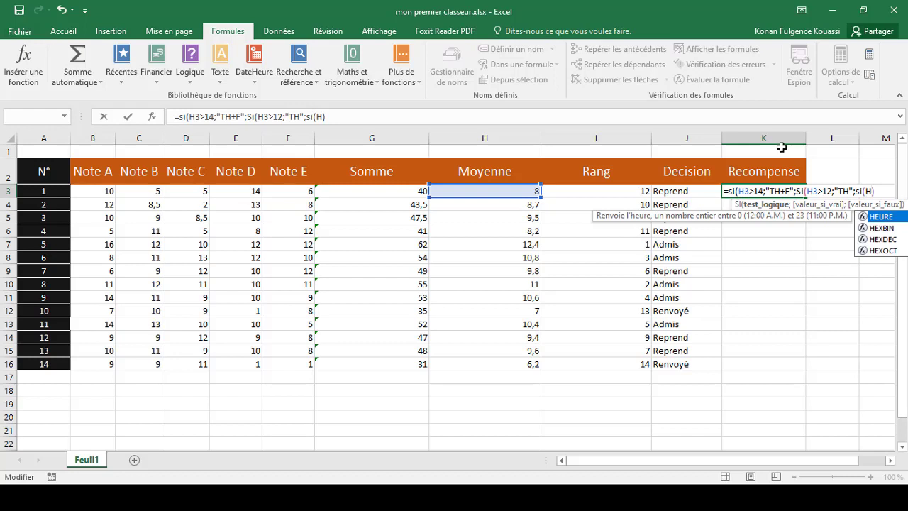
text(3)
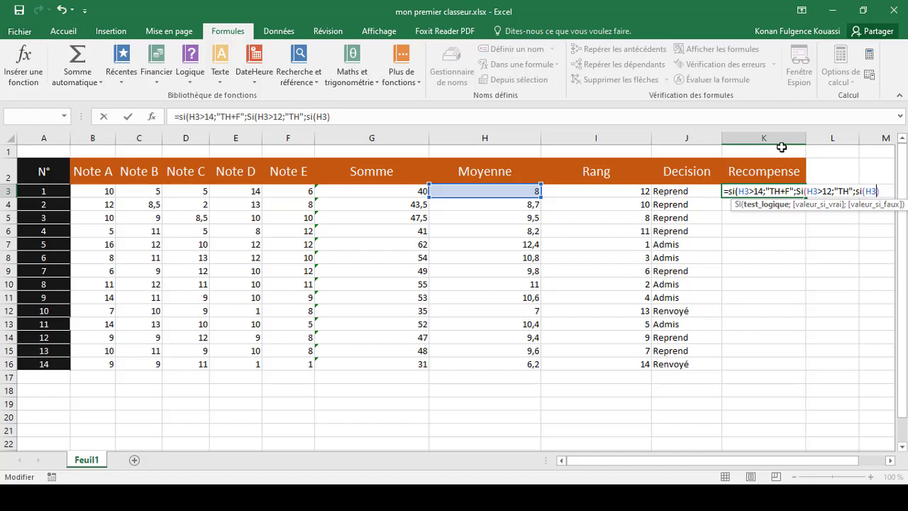
text(<)
key(BackSpace)
text())
text(>)
key(BackSpace)
text(>)
key(BackSpace)
text(<12);")
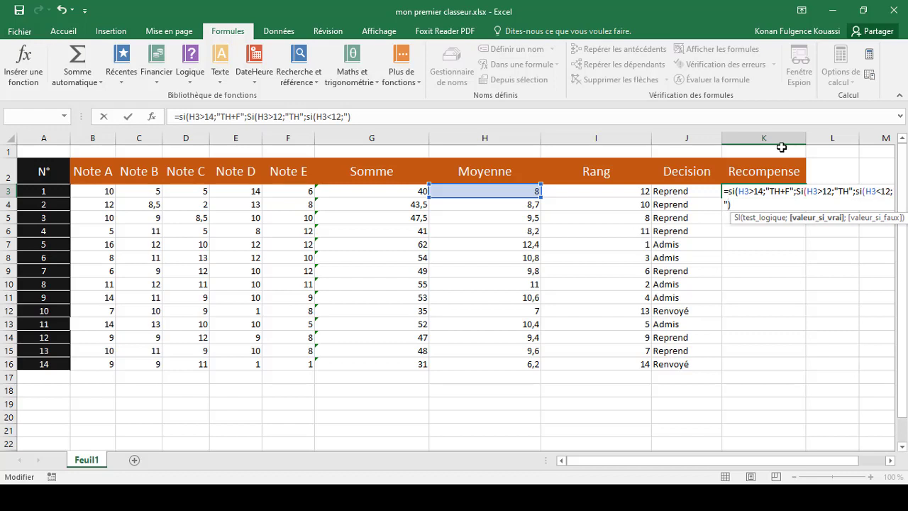
text(passable)
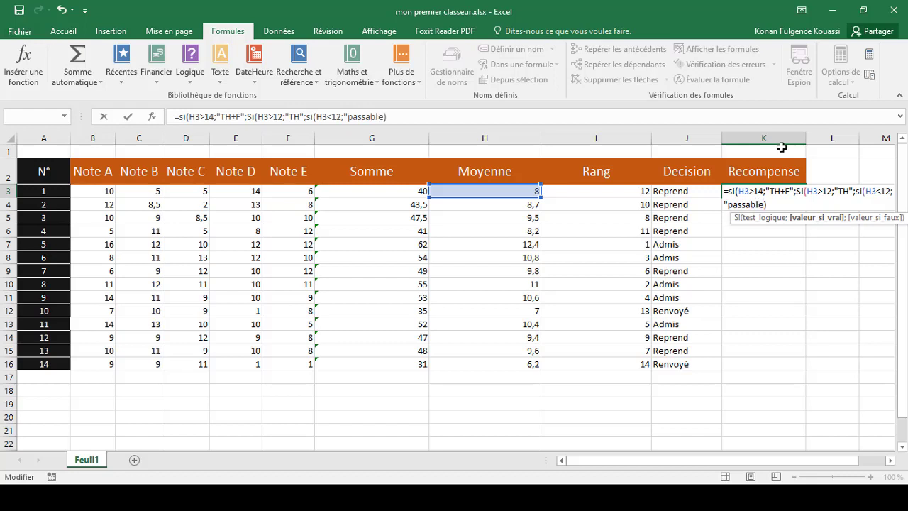
text(";)
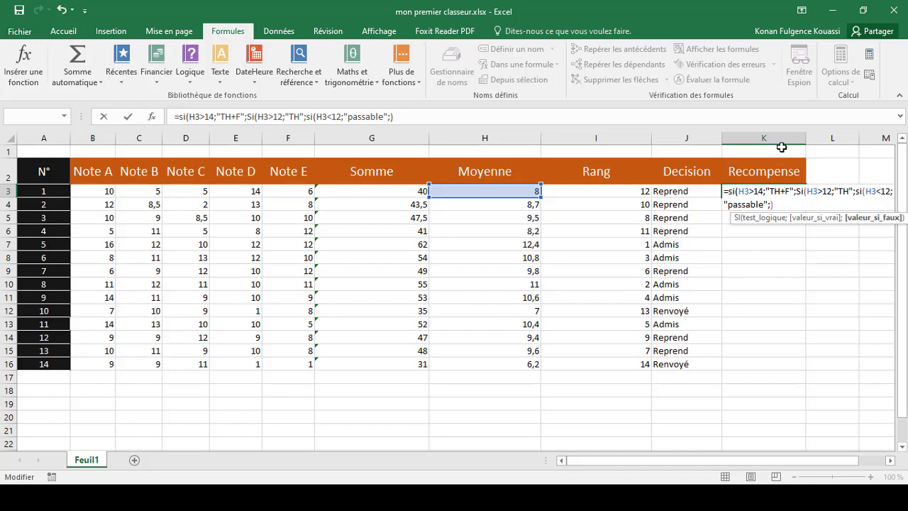
- Nest a fourth SI in the K3 formula that returns empty text ("") when H3<10
text(H3)
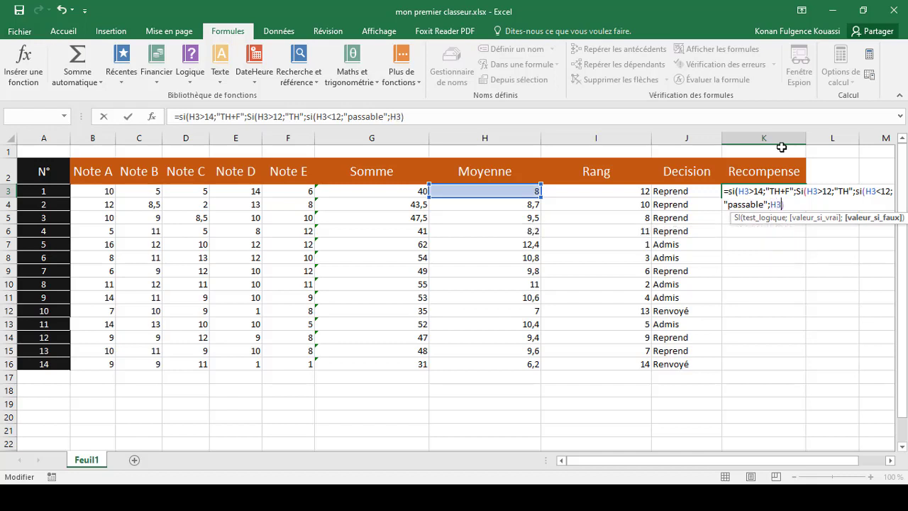
text(<10;)
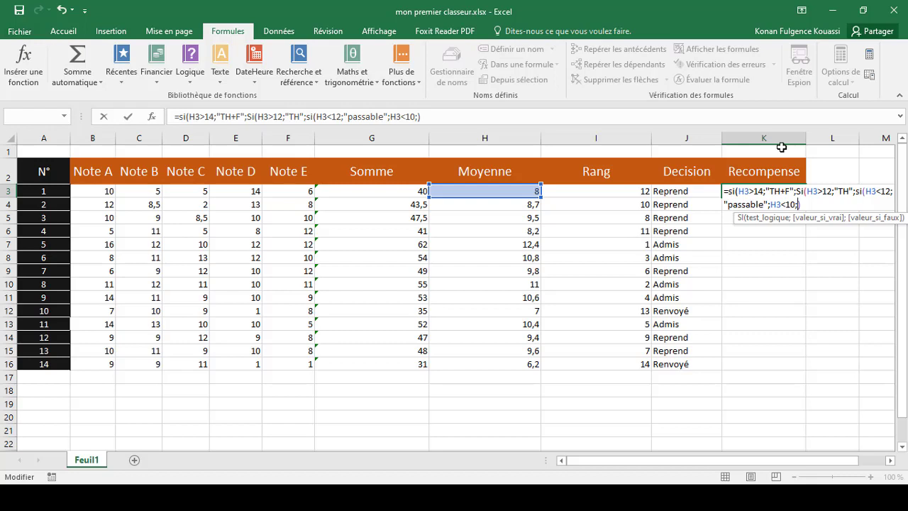
text("")
click(770, 204)
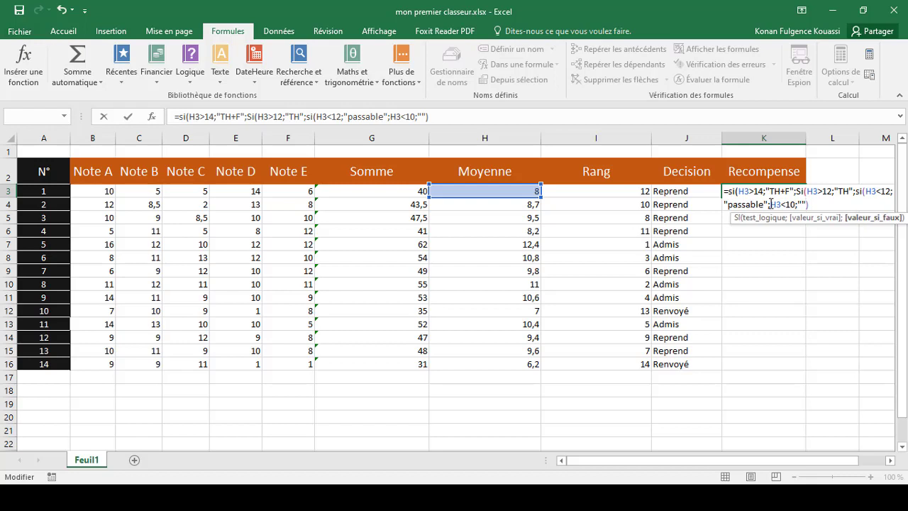
text(si()
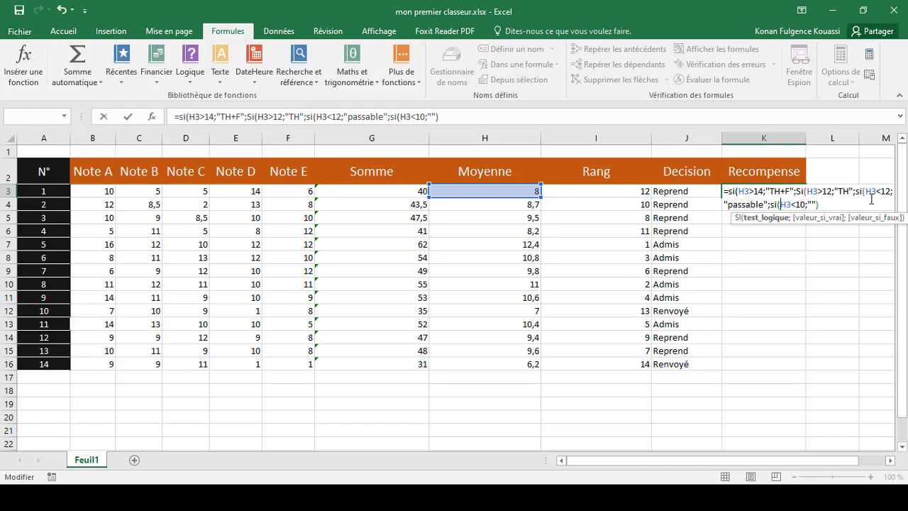
- Close all four SI functions at the end of the K3 formula and check that their parentheses match
click(819, 204)
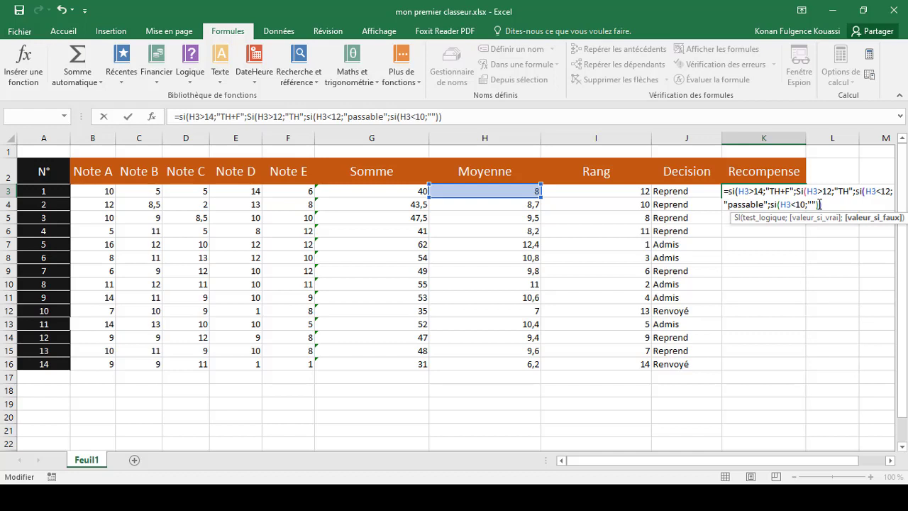
text()))
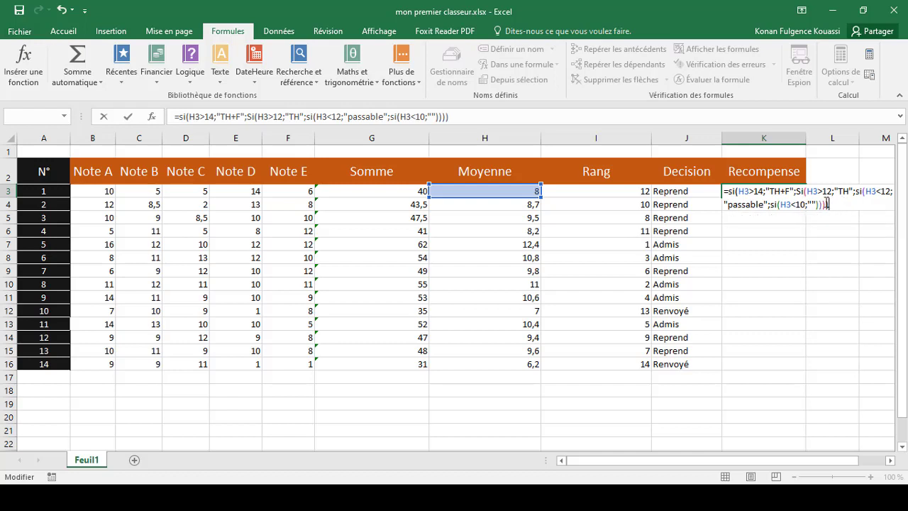
click(822, 204)
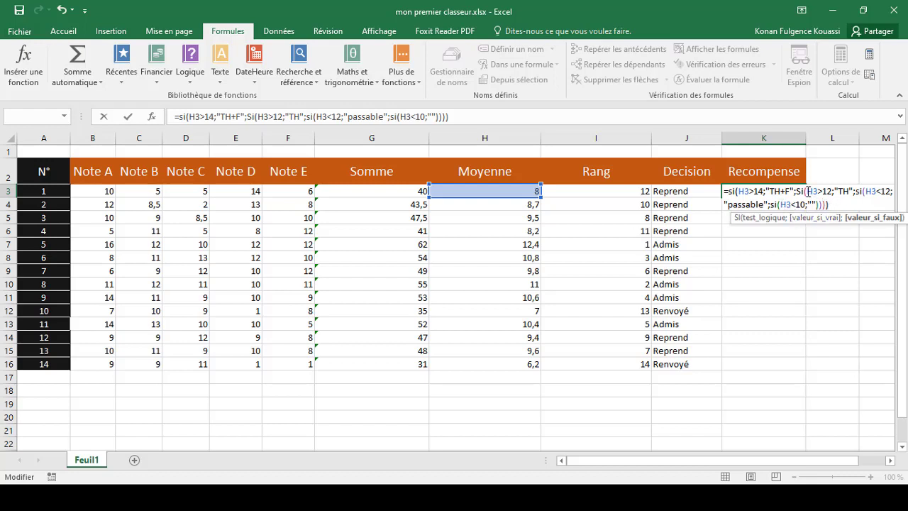
click(812, 191)
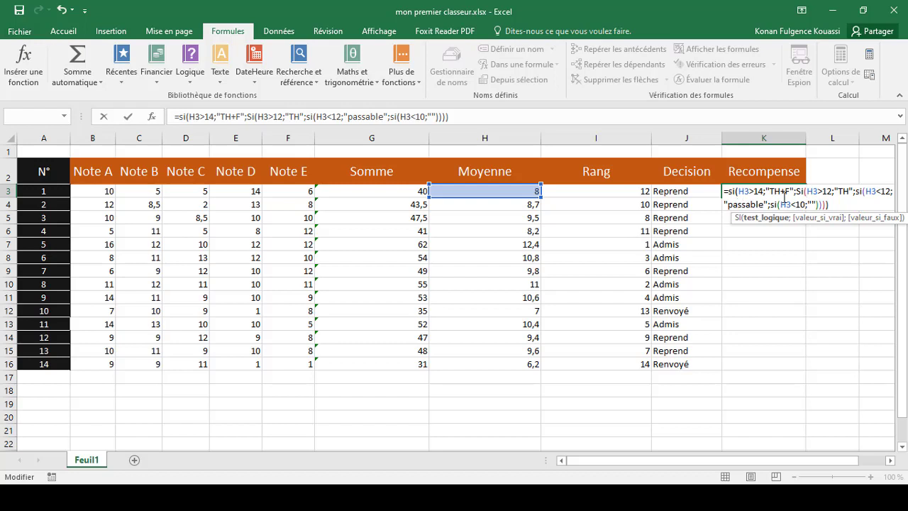
click(824, 206)
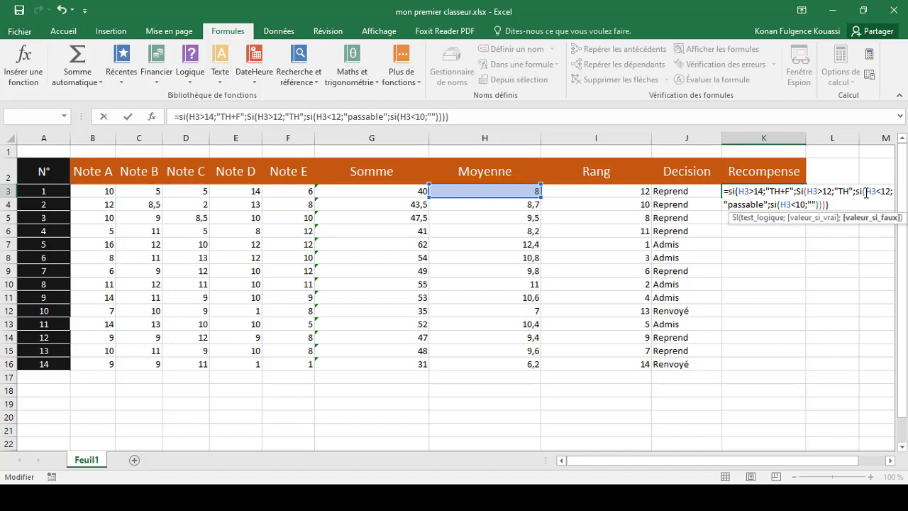
- Add "passable" as the value-if-false of the innermost SI (H3<10) and enter the formula in K3
click(816, 204)
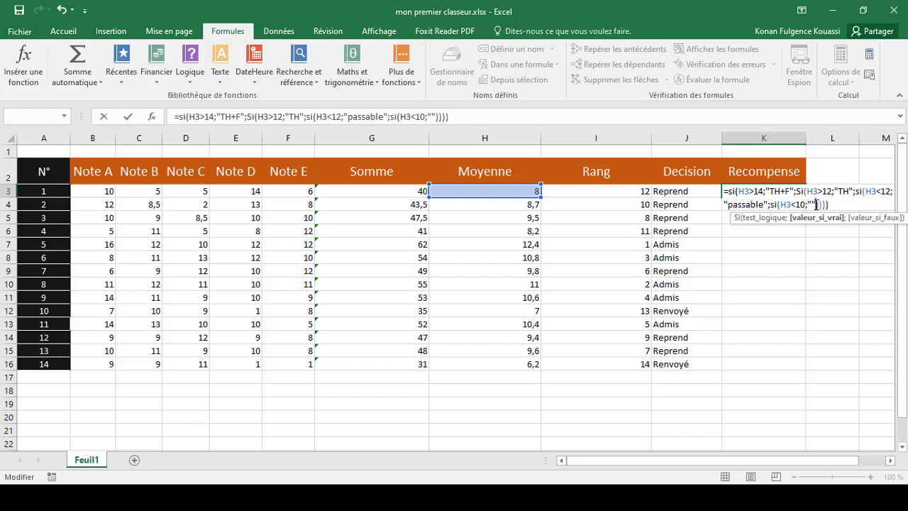
text(,)
key(BackSpace)
text(;)
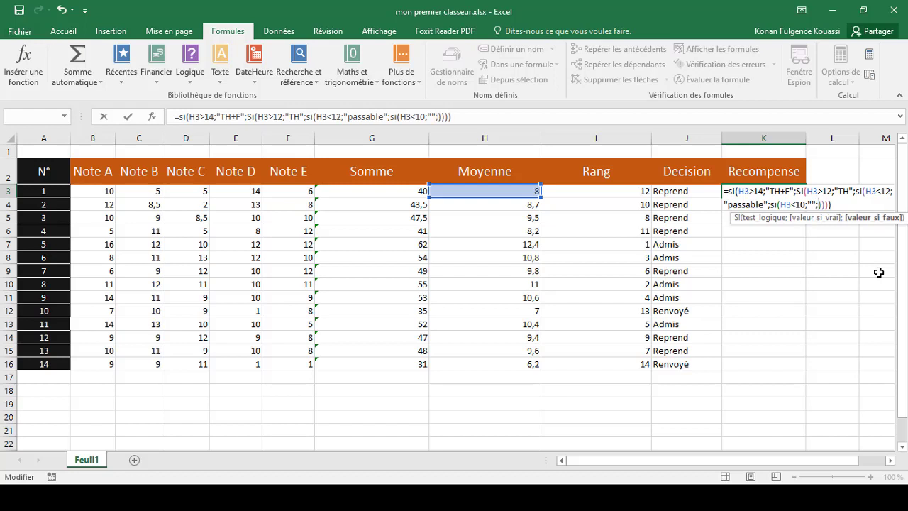
click(879, 273)
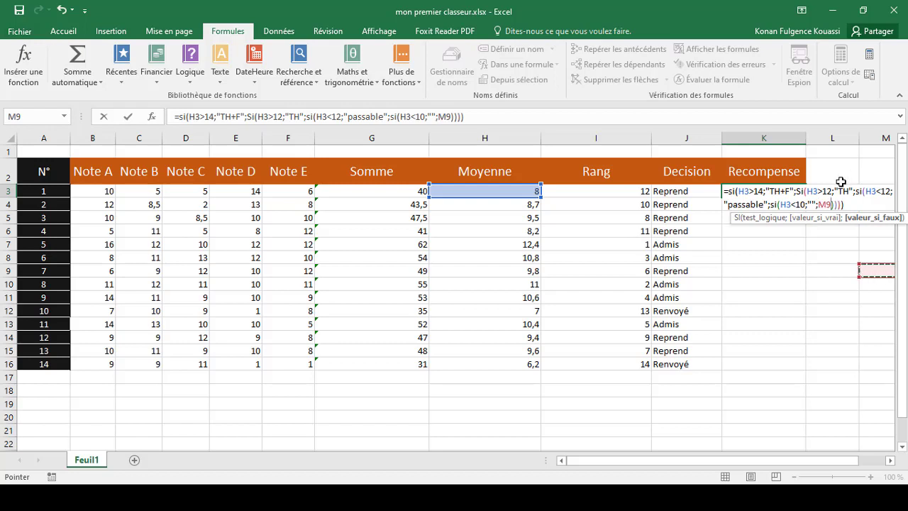
key(BackSpace)
key(BackSpace)
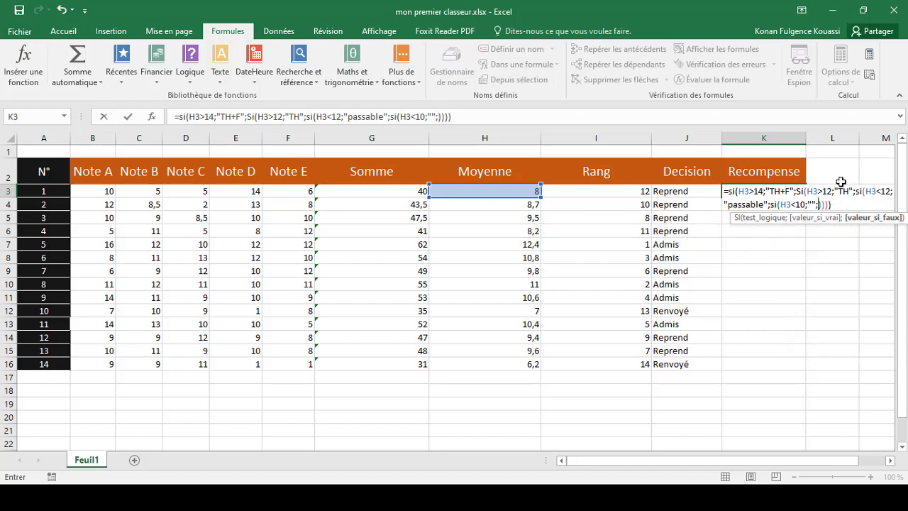
text(";"passa)
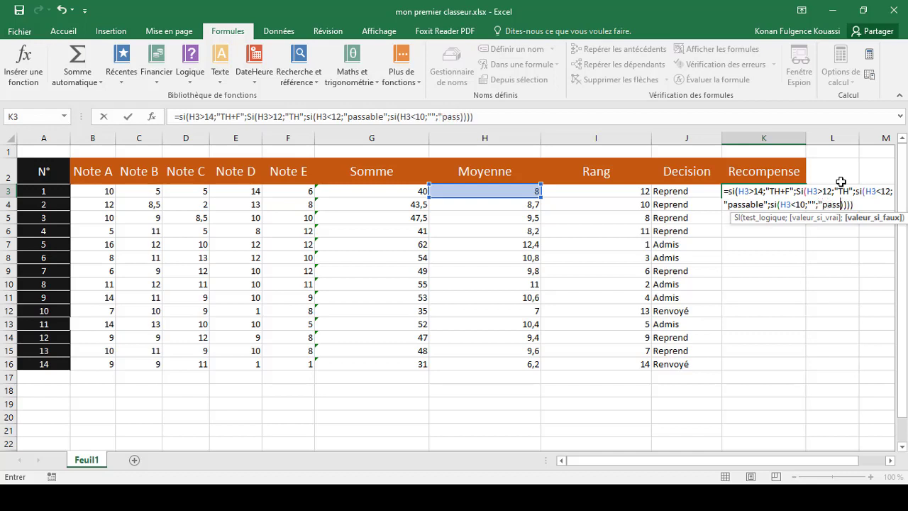
text(ble)
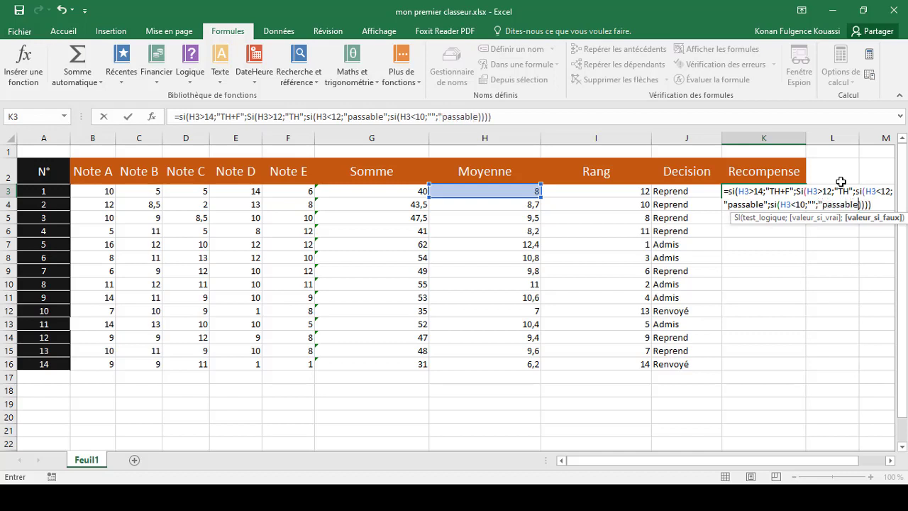
text(")
click(878, 203)
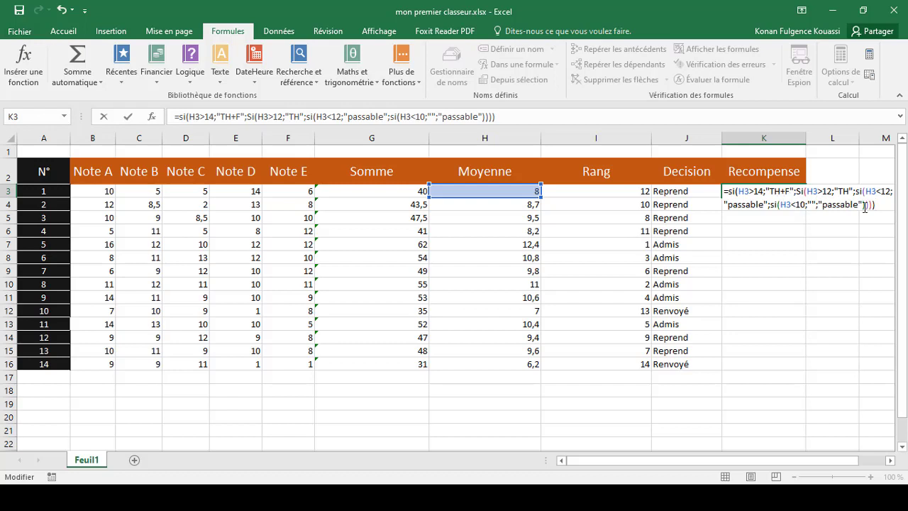
key(Return)
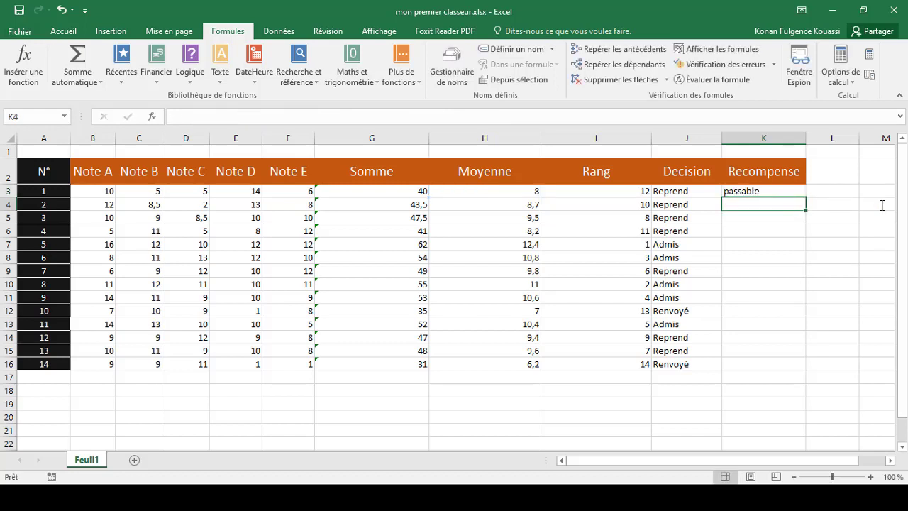
- Fill the K3 formula down the Recompense column through K16
click(484, 192)
click(765, 191)
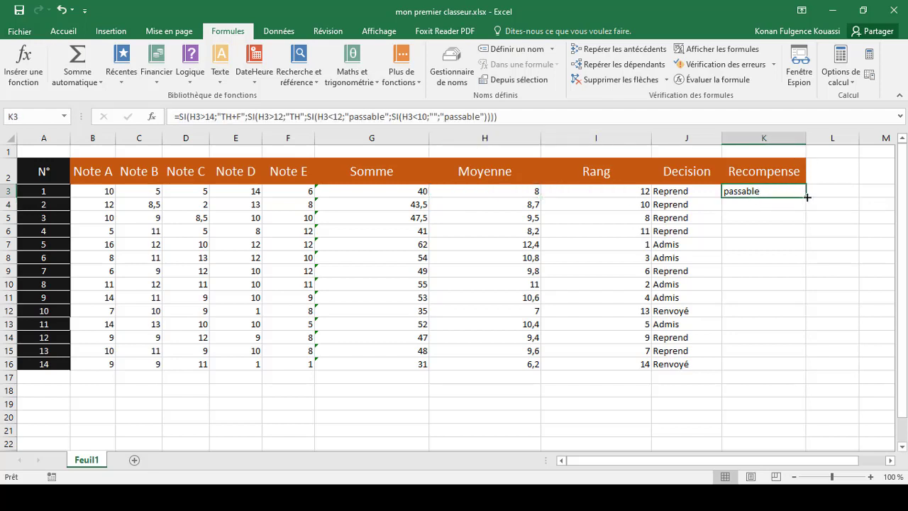
drag(806, 197, 796, 368)
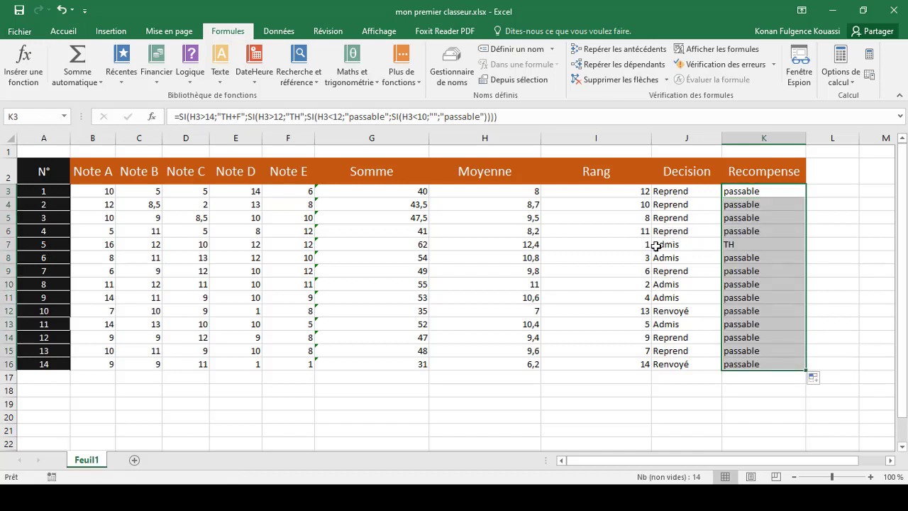
- Compare several averages in the Moyenne column with their Recompense results, and inspect the Recompense formula of student 5 in K7
click(508, 244)
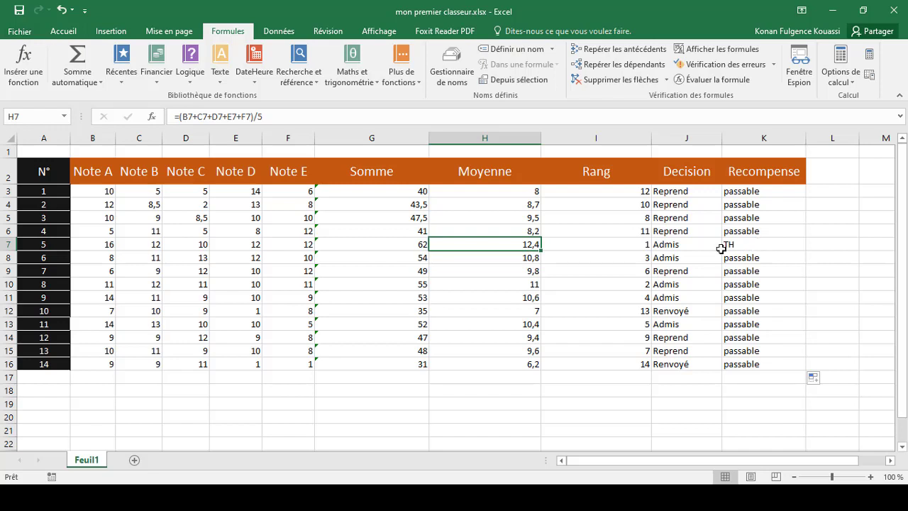
click(488, 301)
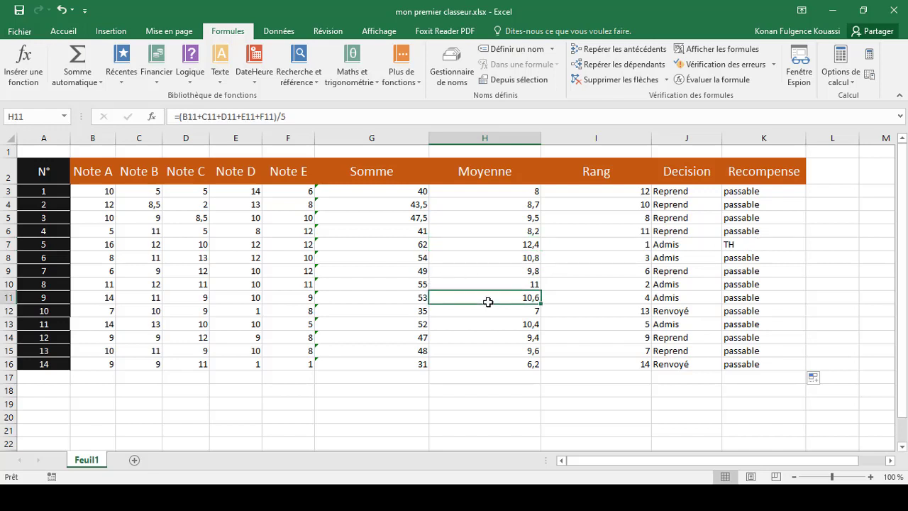
click(497, 338)
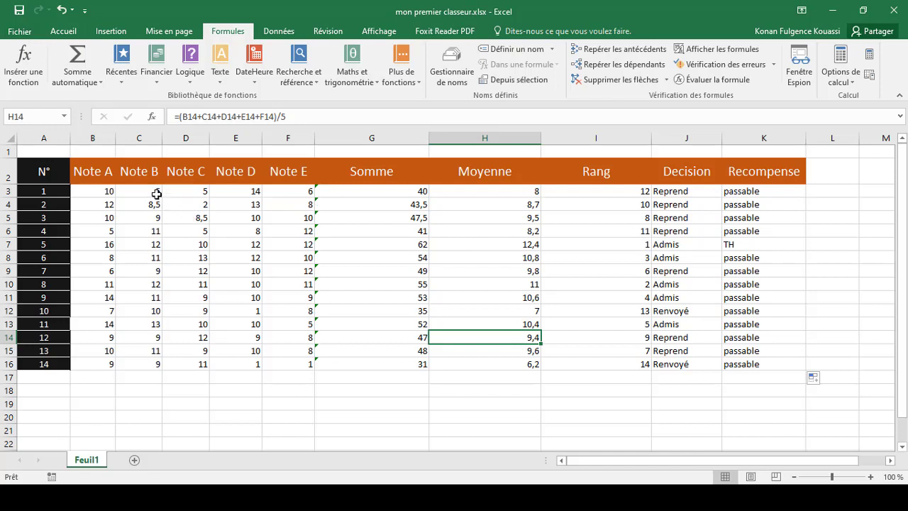
click(301, 217)
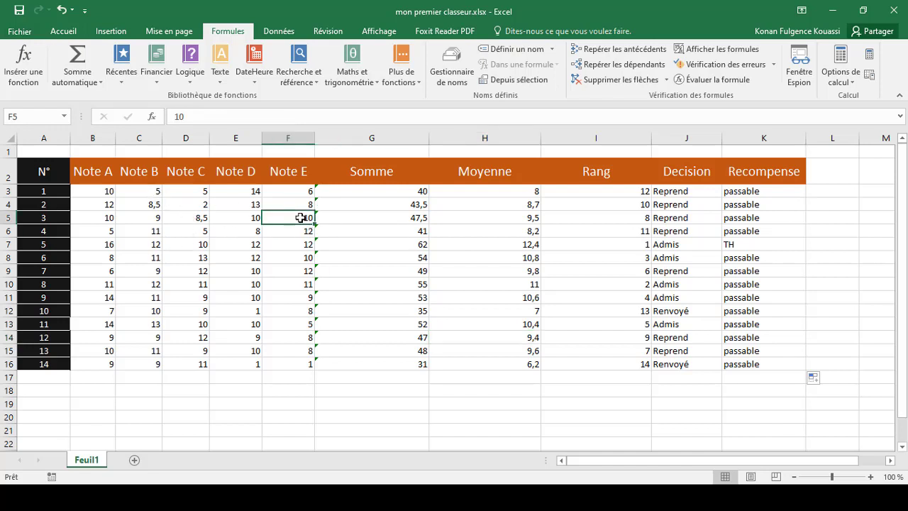
click(323, 241)
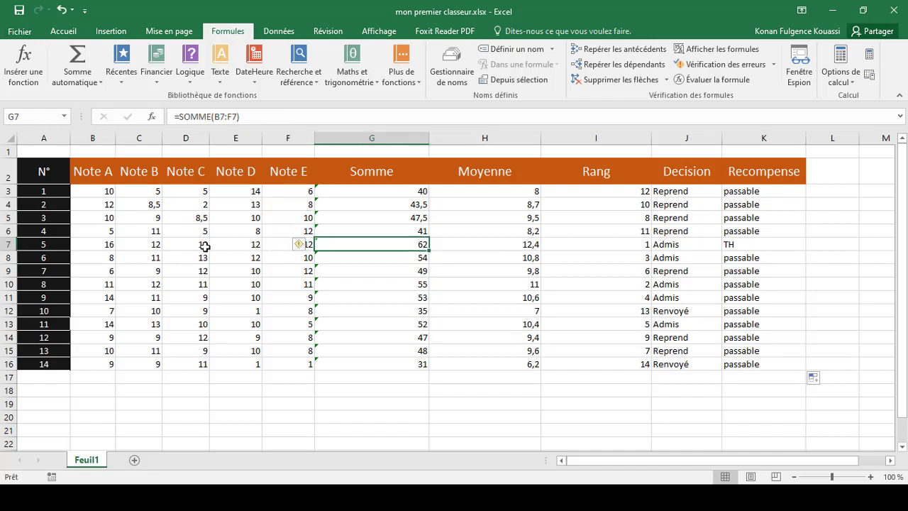
key(Right)
key(Right)
key(Right)
key(Right)
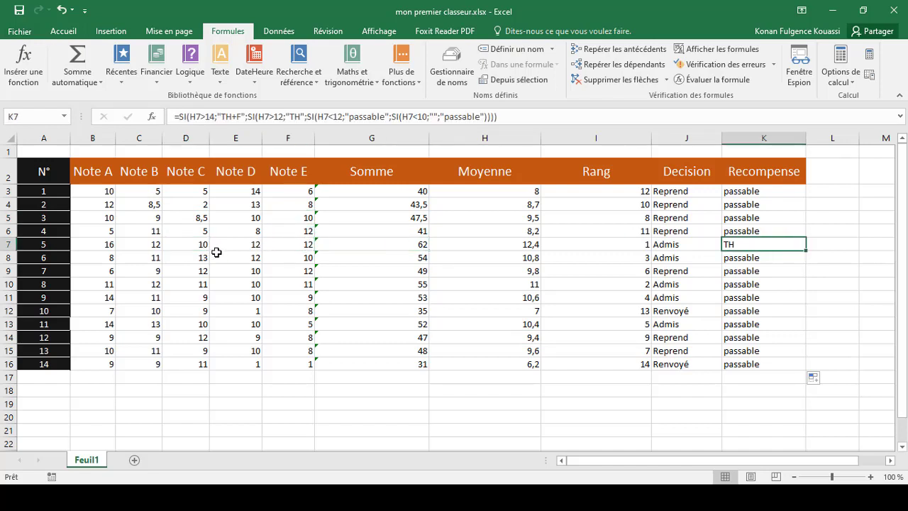
- Set student 5's Note C (D7) and Note B (C7) both to 16
click(203, 246)
double_click(203, 244)
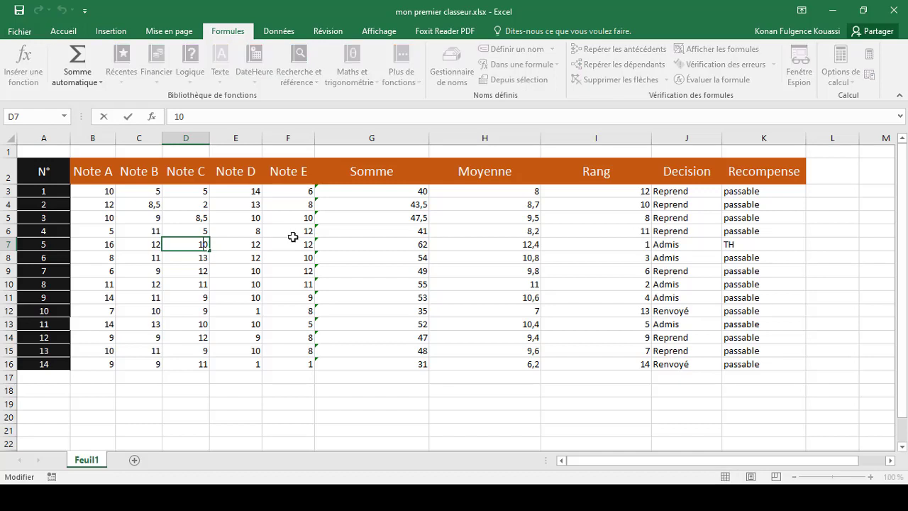
key(BackSpace)
click(155, 244)
double_click(156, 244)
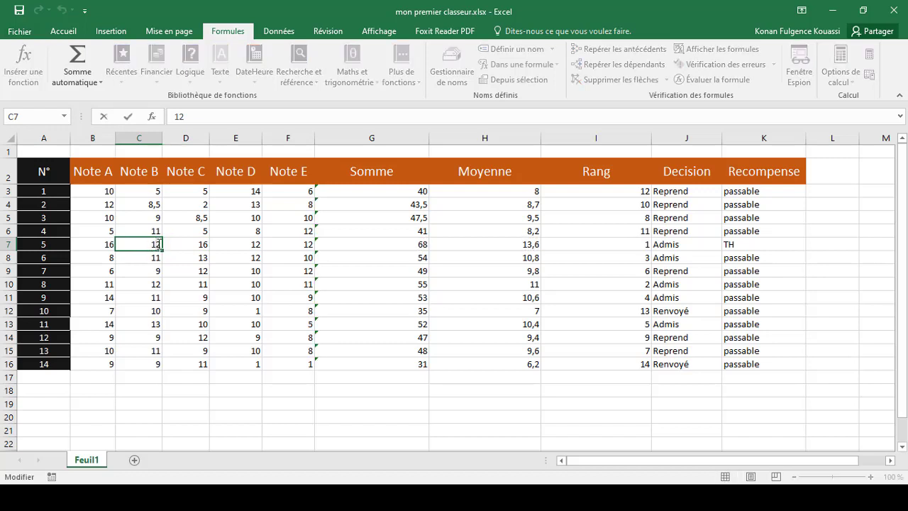
key(BackSpace)
click(324, 270)
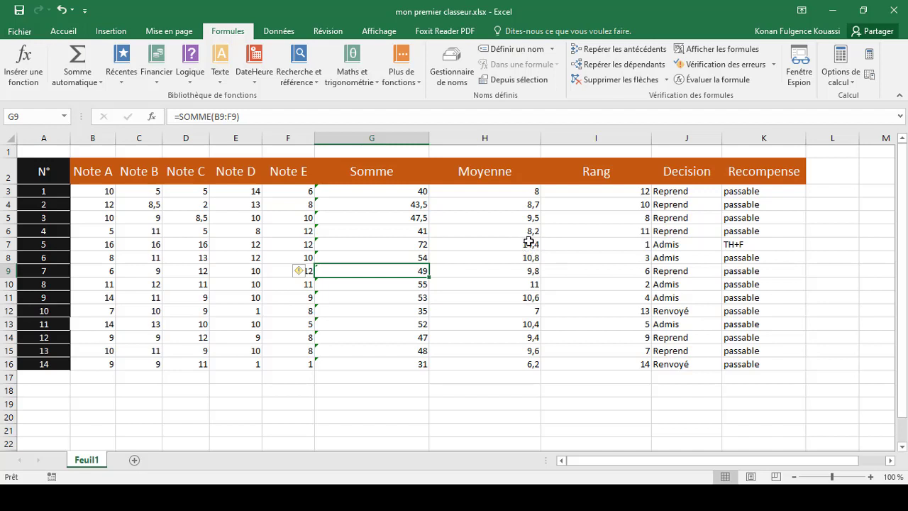
- Replace the innermost SI's value-if-false "passable" with empty text ("") in the K7 formula
click(742, 245)
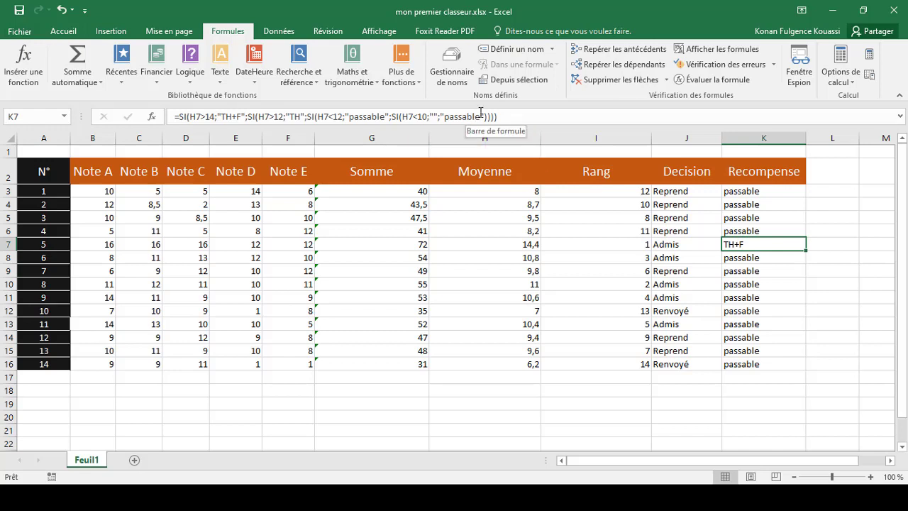
click(481, 115)
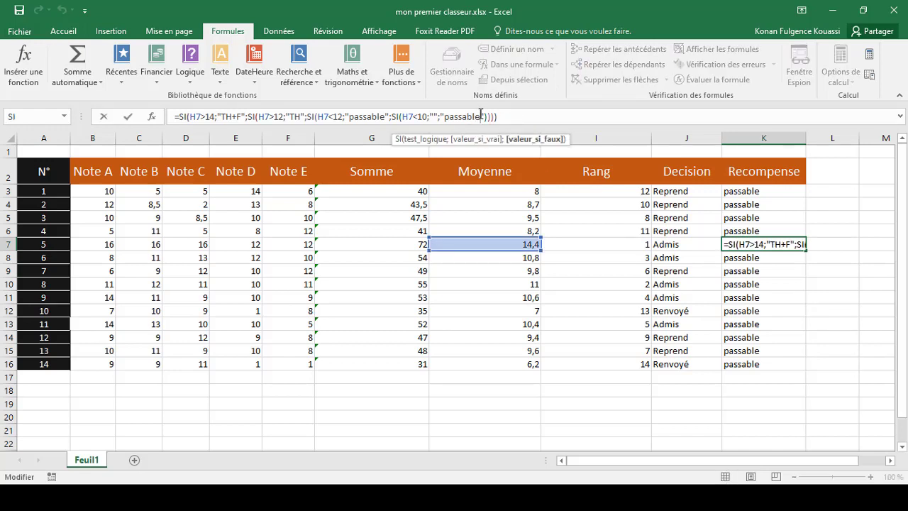
key(BackSpace)
key(BackSpace)
key(BackSpace)
key(BackSpace)
key(BackSpace)
key(BackSpace)
key(BackSpace)
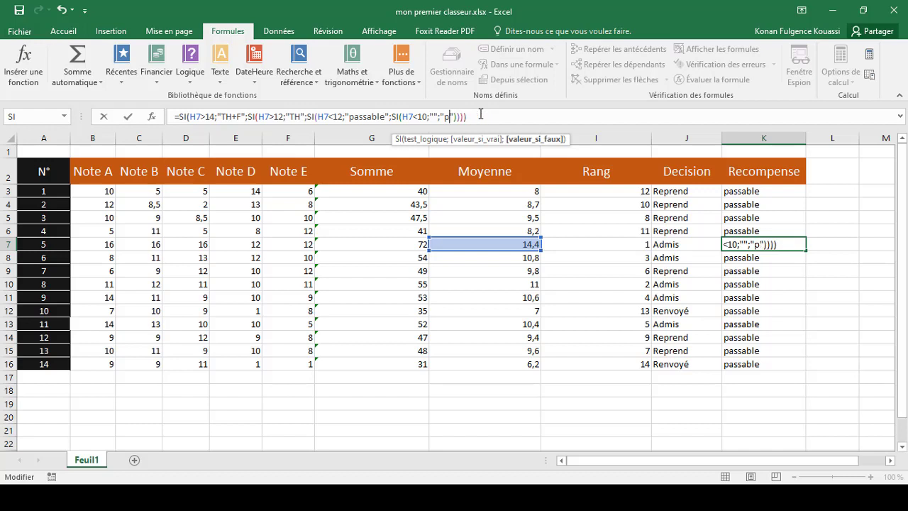
key(BackSpace)
key(Return)
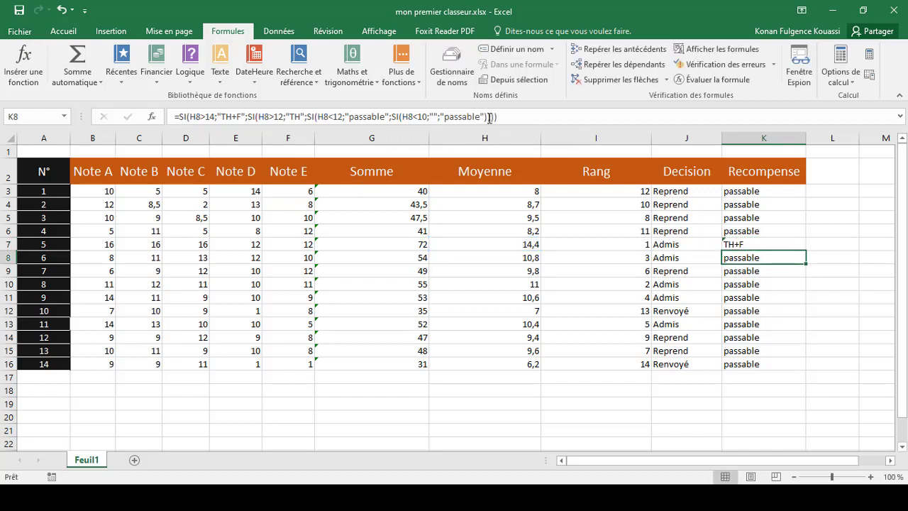
- Replace the innermost SI's value-if-false "passable" with empty text ("") in the K3 formula
click(746, 189)
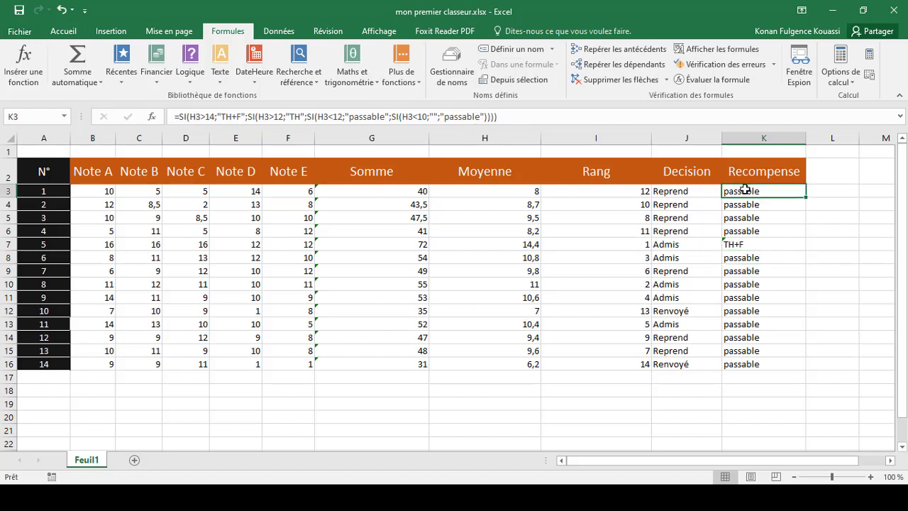
click(480, 117)
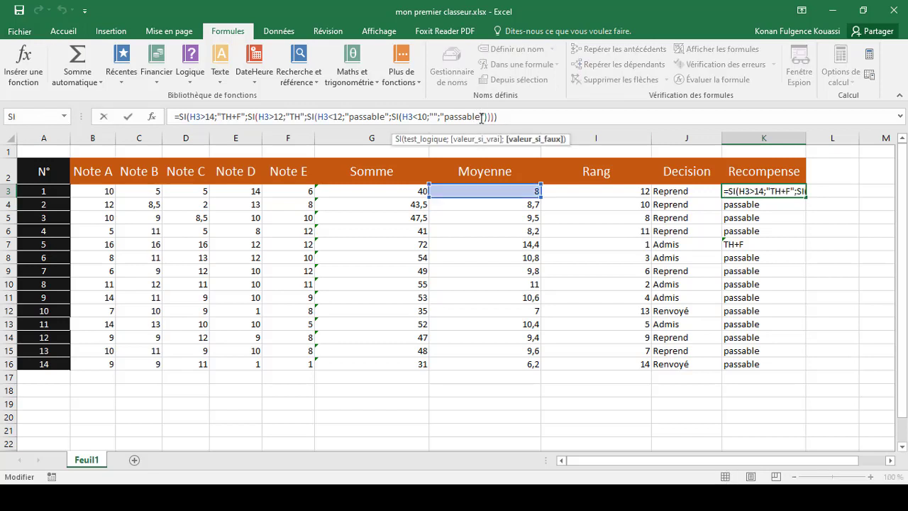
key(BackSpace)
key(BackSpace)
key(BackSpace)
key(BackSpace)
key(BackSpace)
key(BackSpace)
key(BackSpace)
key(BackSpace)
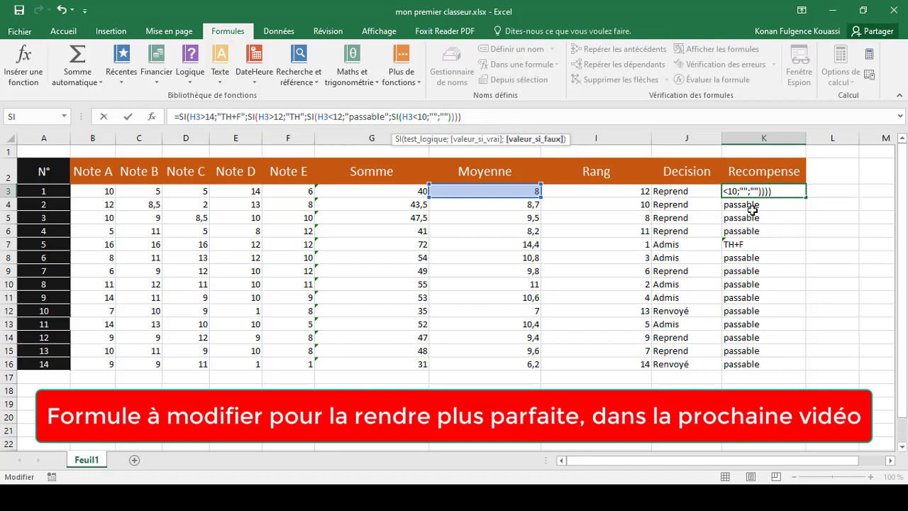
click(792, 194)
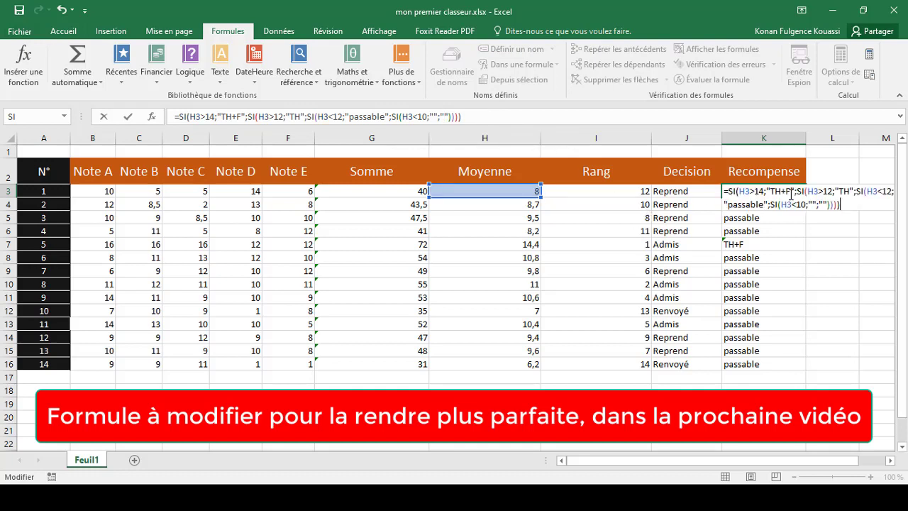
key(Return)
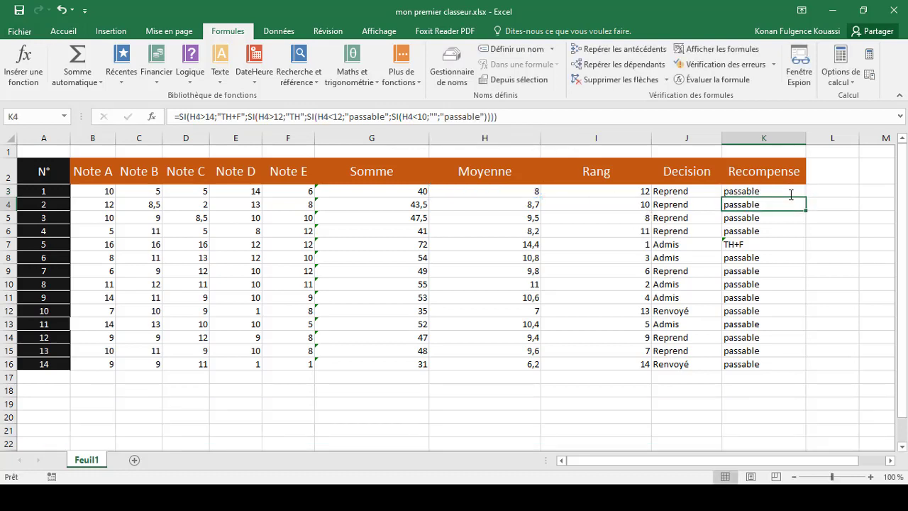
- Examine the final "passable" argument in the K4 formula, then review the Recompense formulas in K8 and K3 against the averages in H12 and H4
click(470, 119)
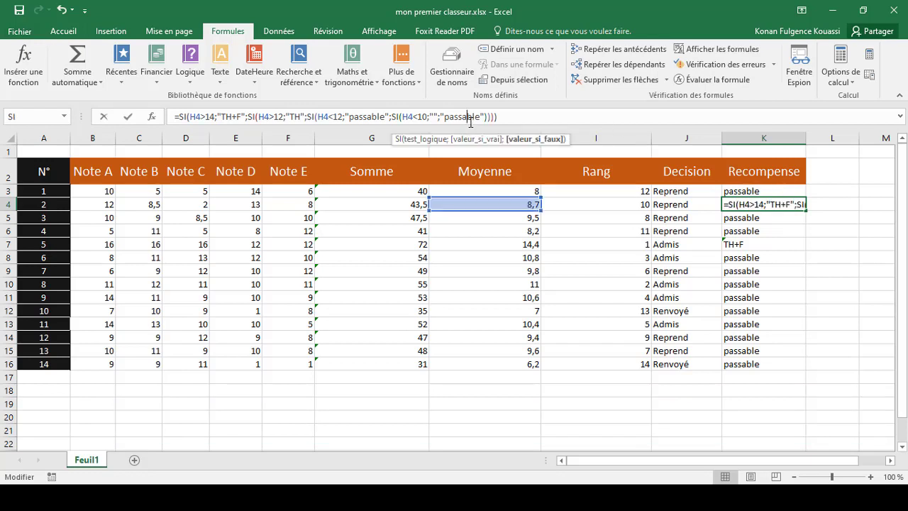
drag(482, 117, 458, 118)
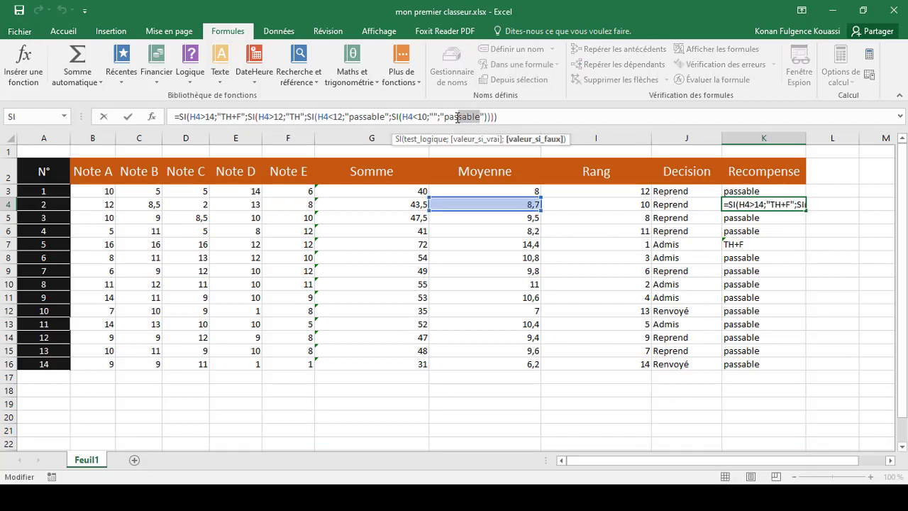
click(485, 118)
drag(444, 118, 483, 118)
click(757, 253)
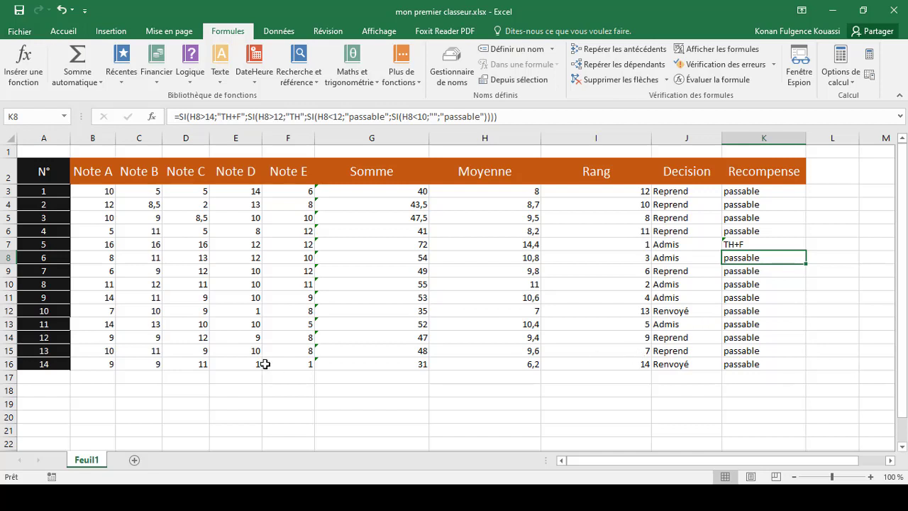
click(536, 312)
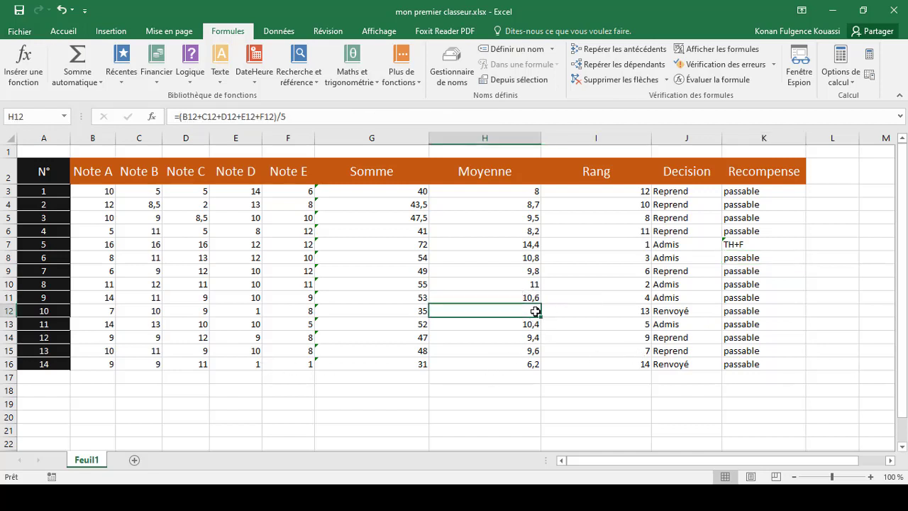
click(529, 203)
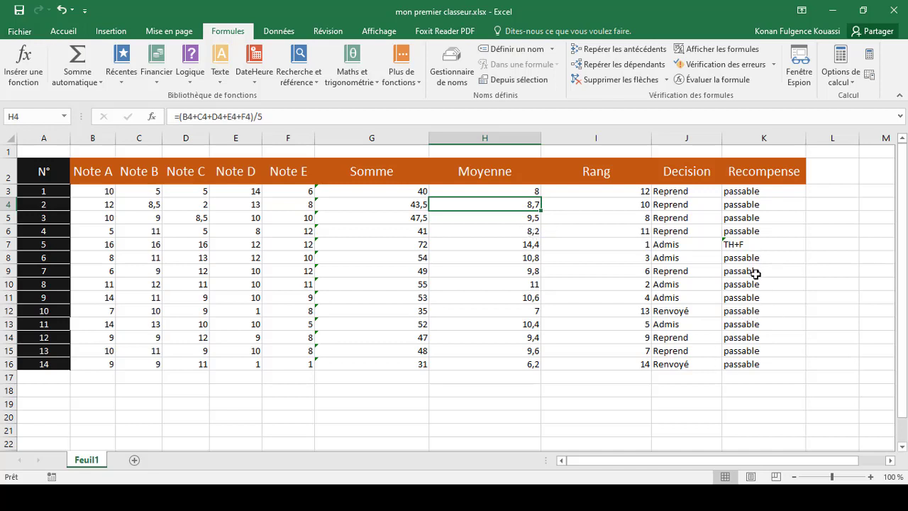
click(747, 192)
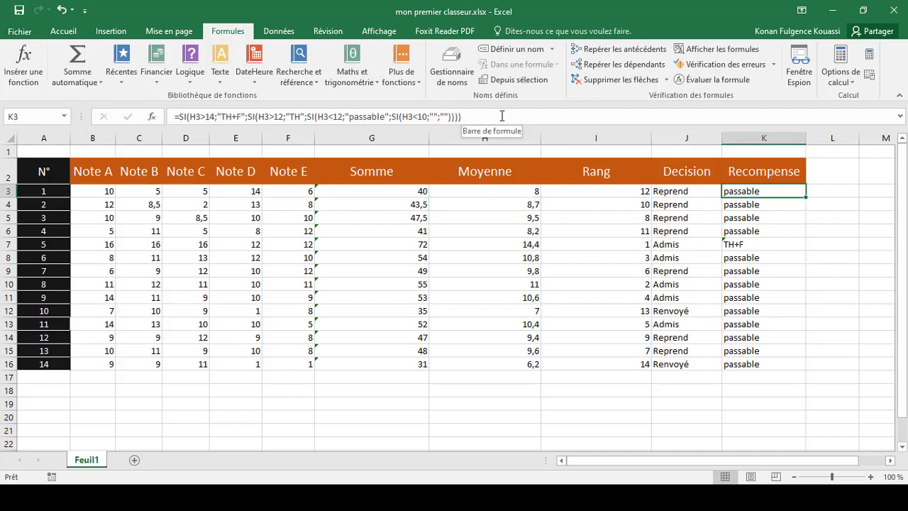